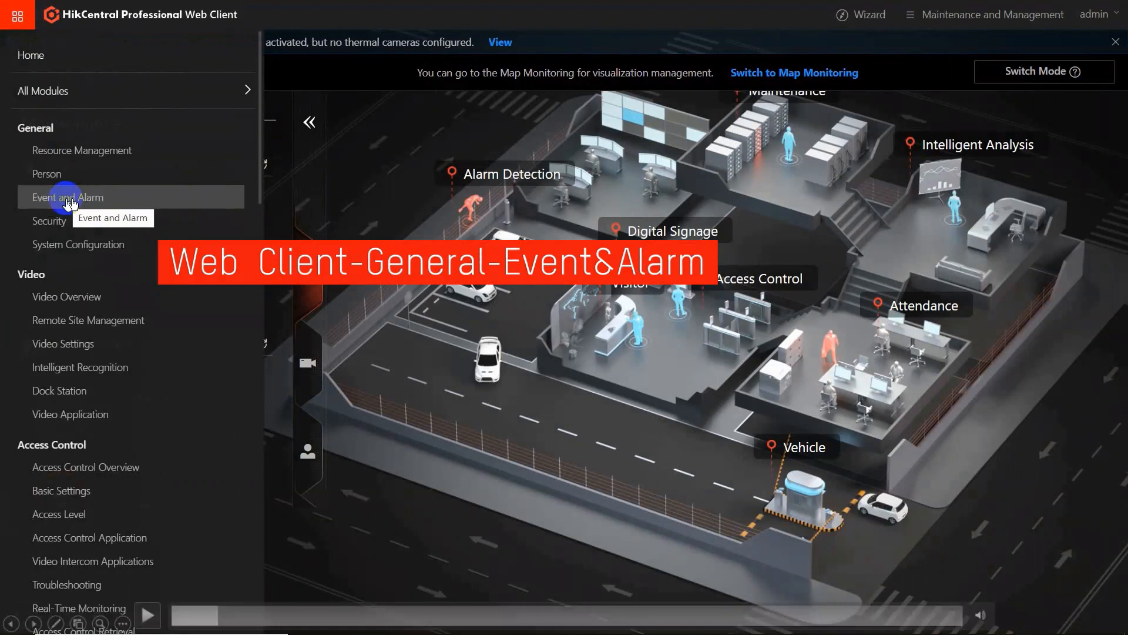
click(147, 616)
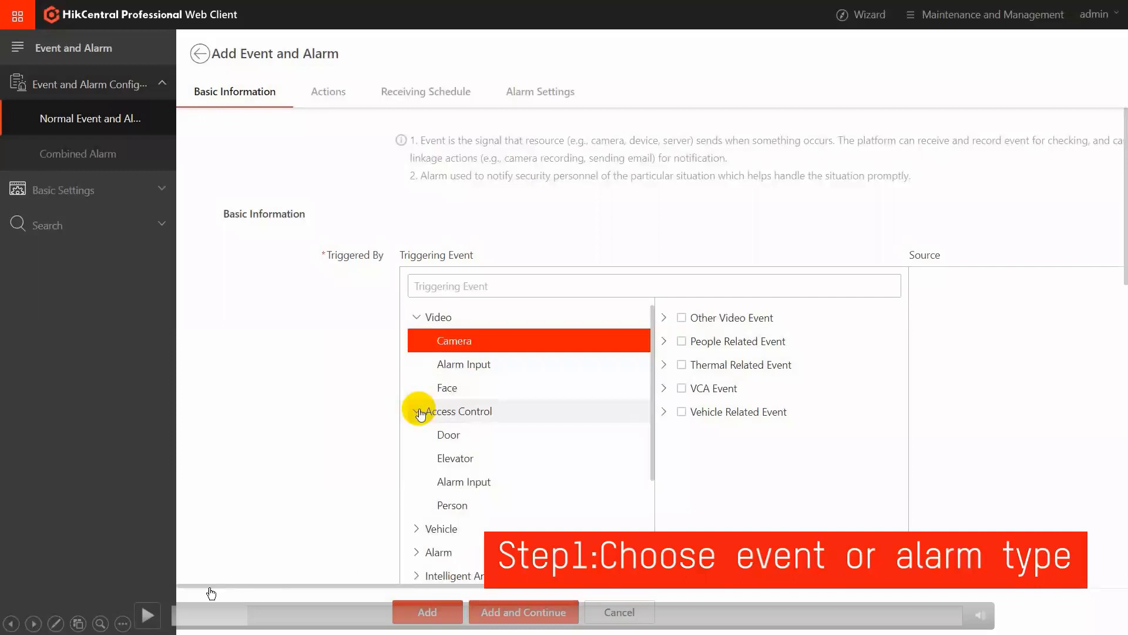
click(148, 615)
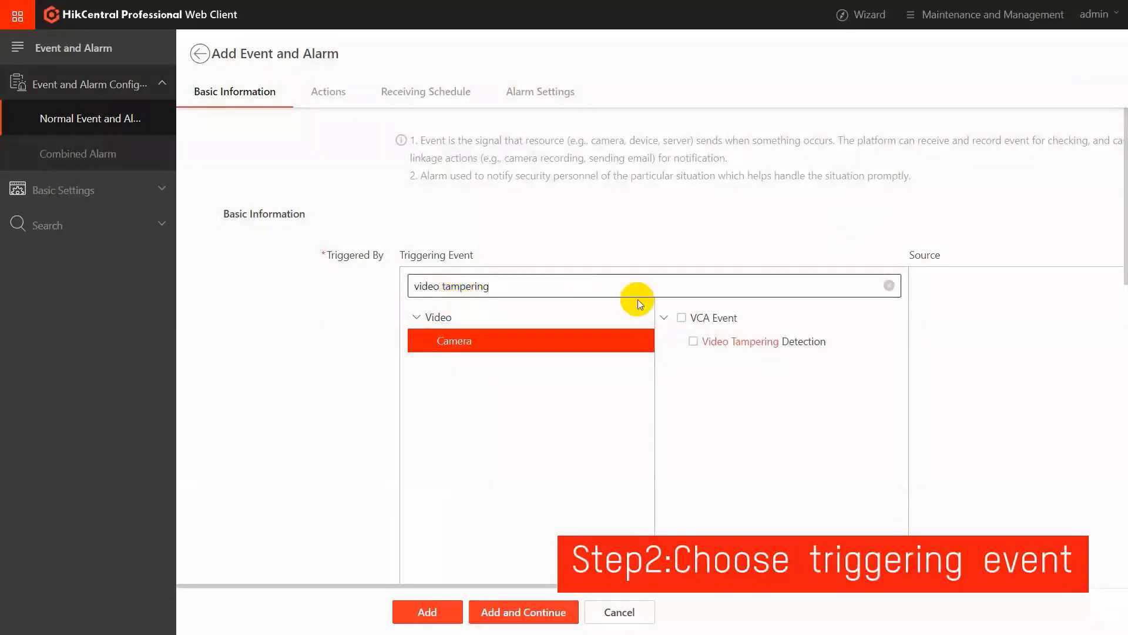
click(147, 615)
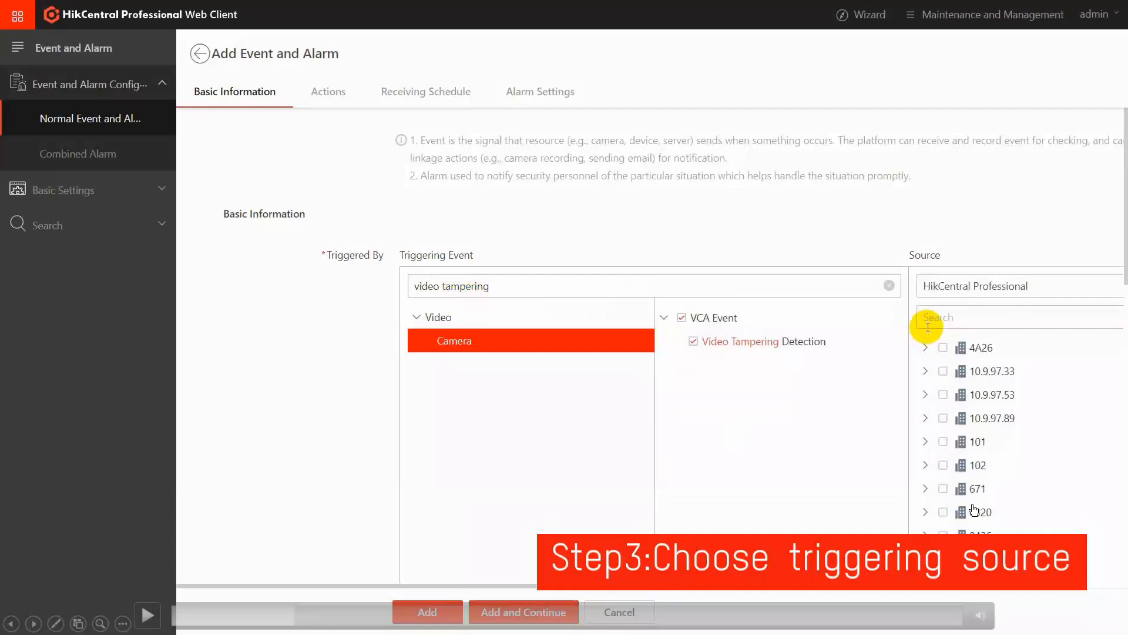
click(147, 616)
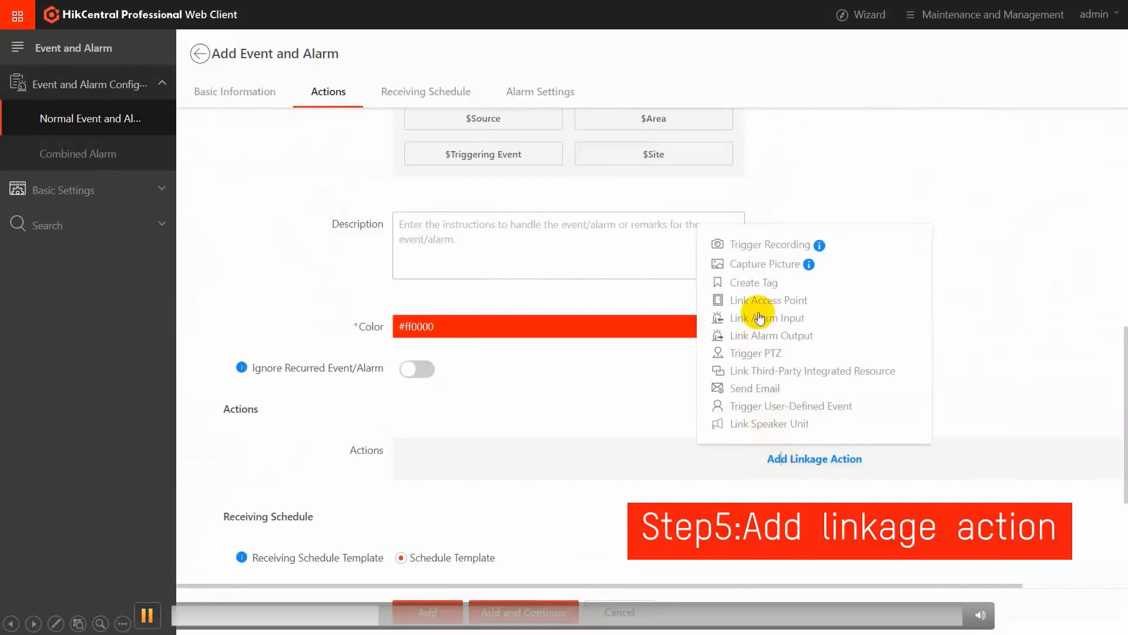
click(147, 615)
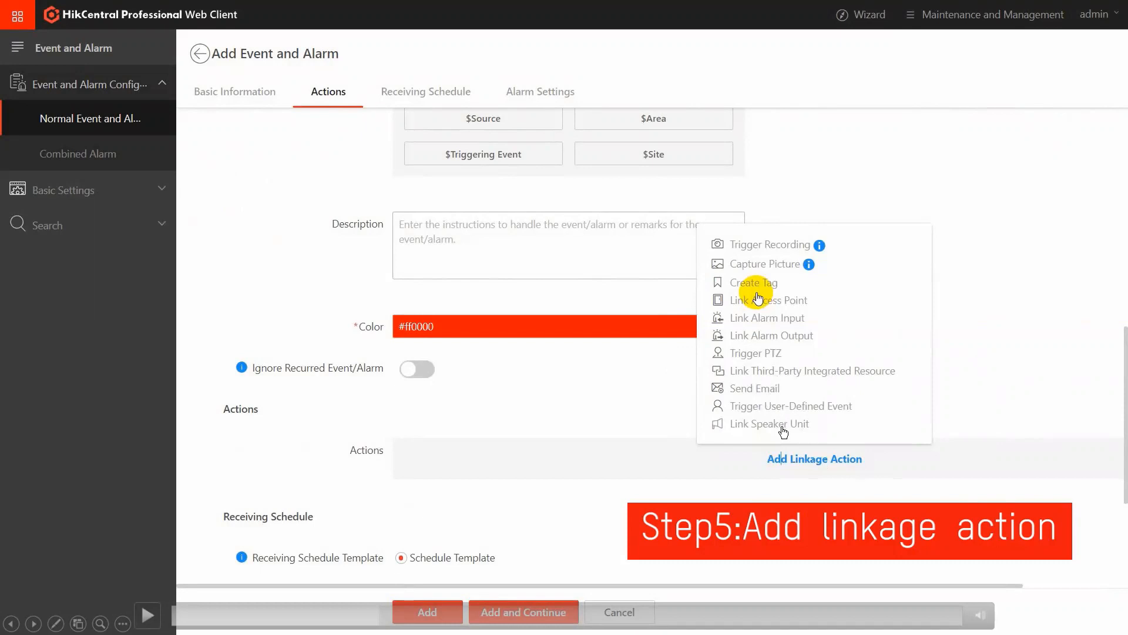
click(148, 614)
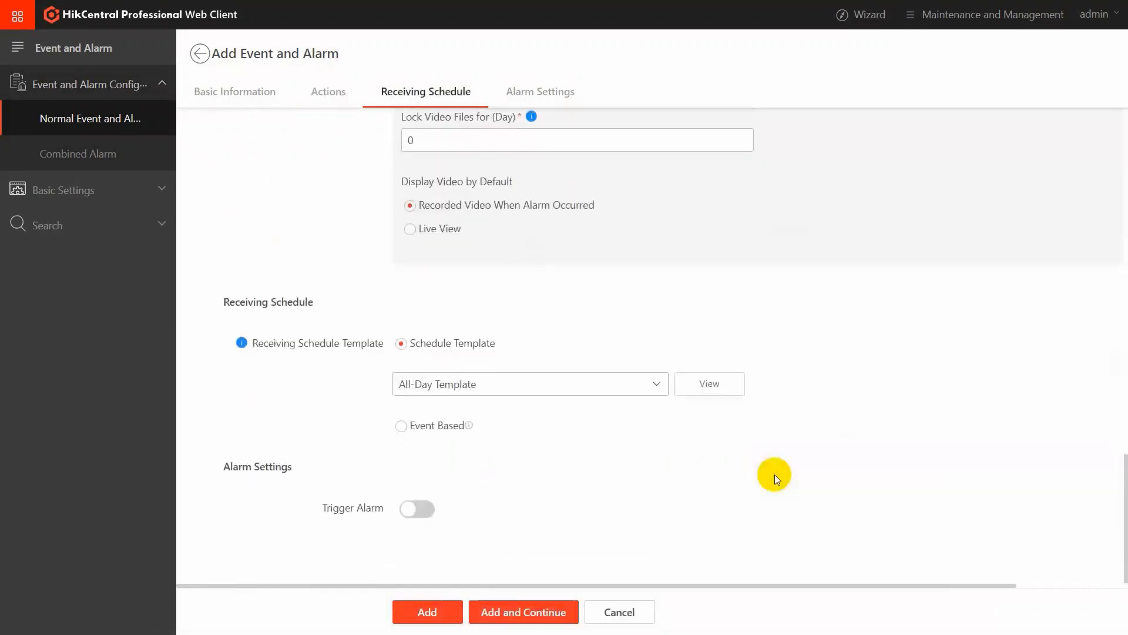
click(148, 615)
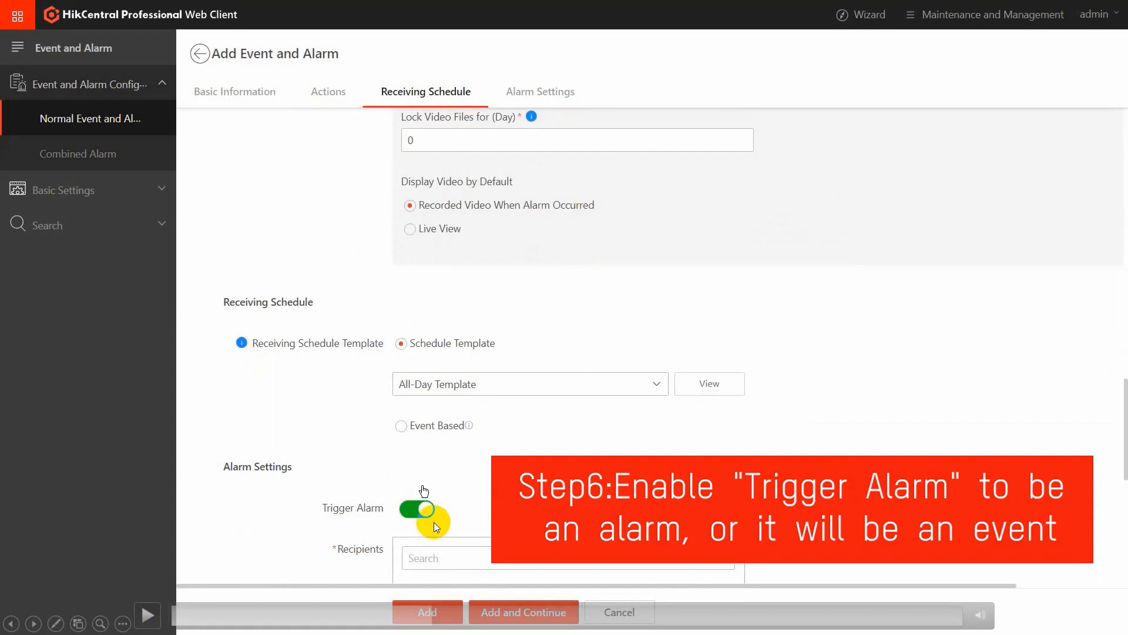
click(146, 615)
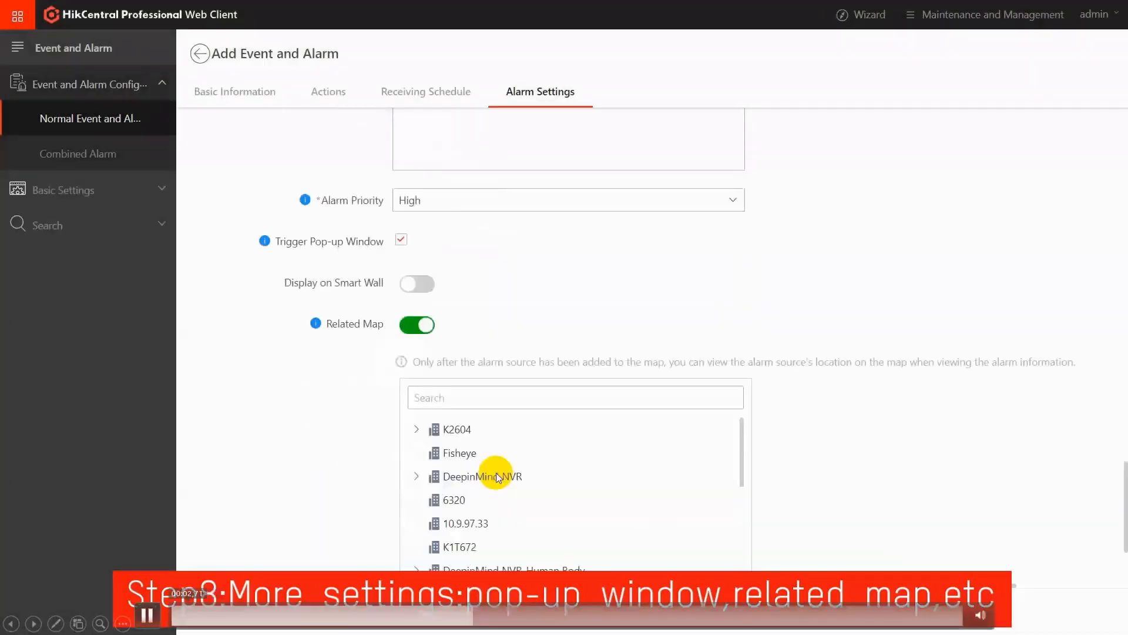
click(335, 468)
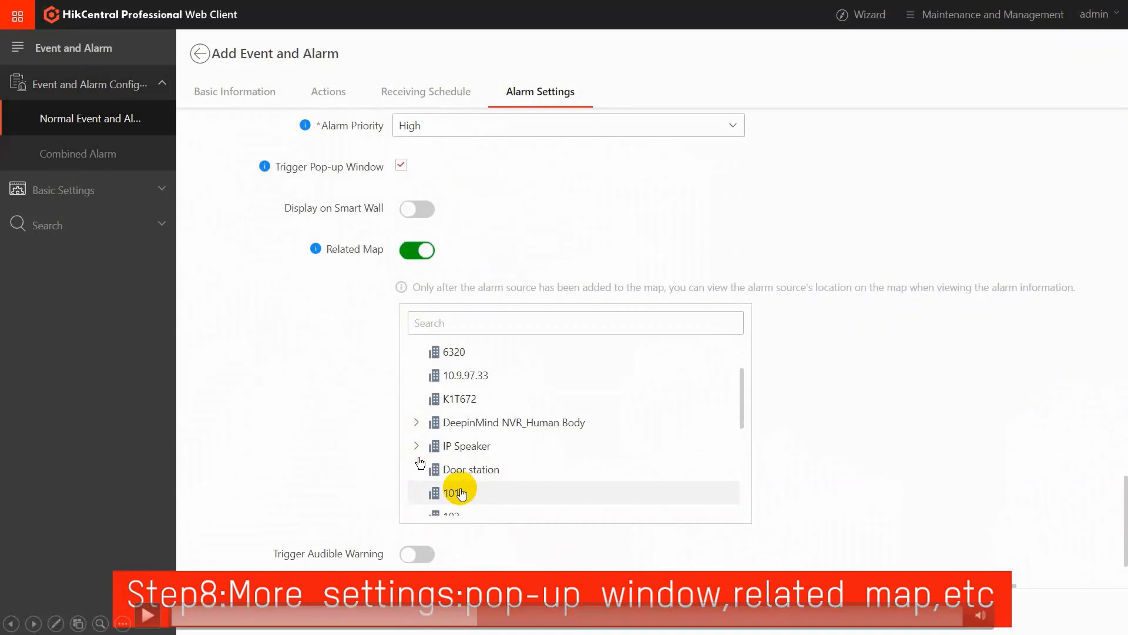
click(147, 617)
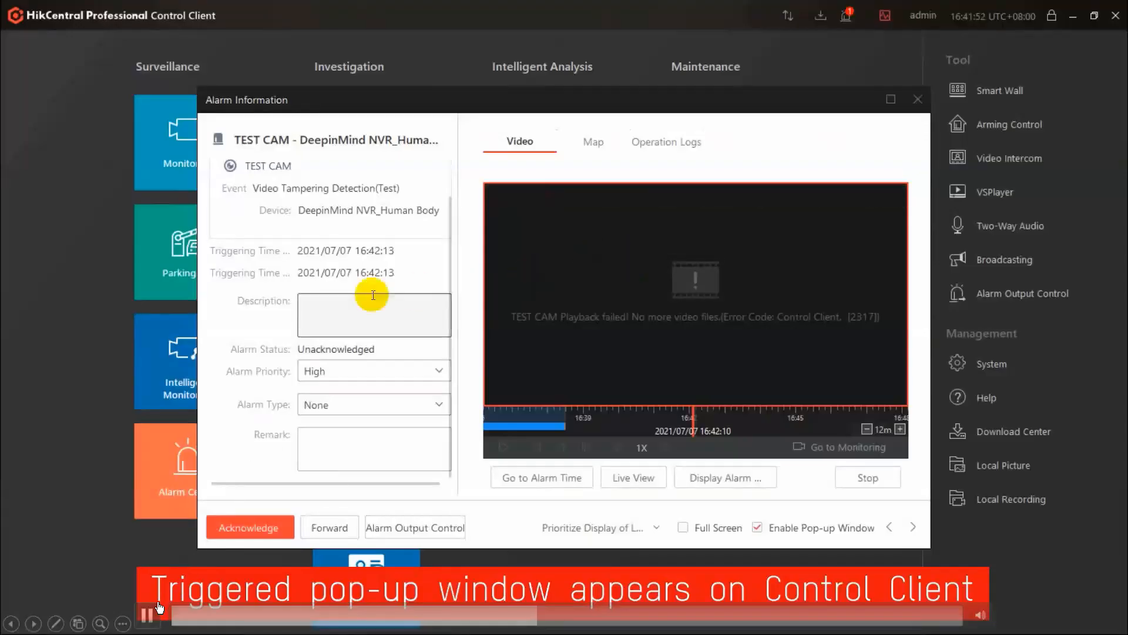
click(148, 615)
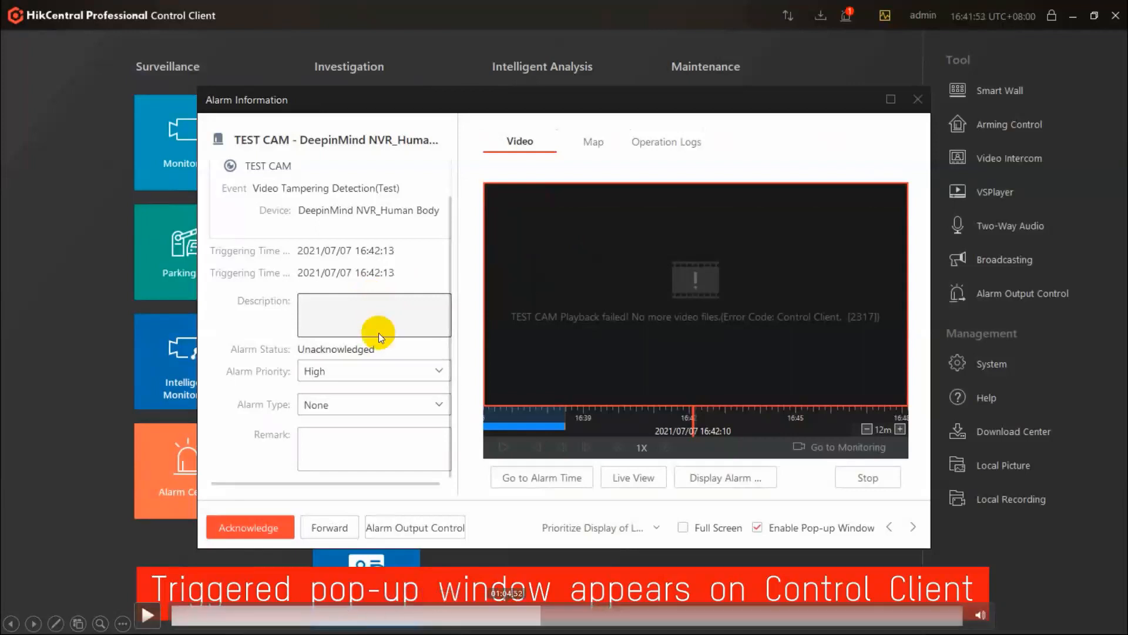
click(536, 616)
click(531, 615)
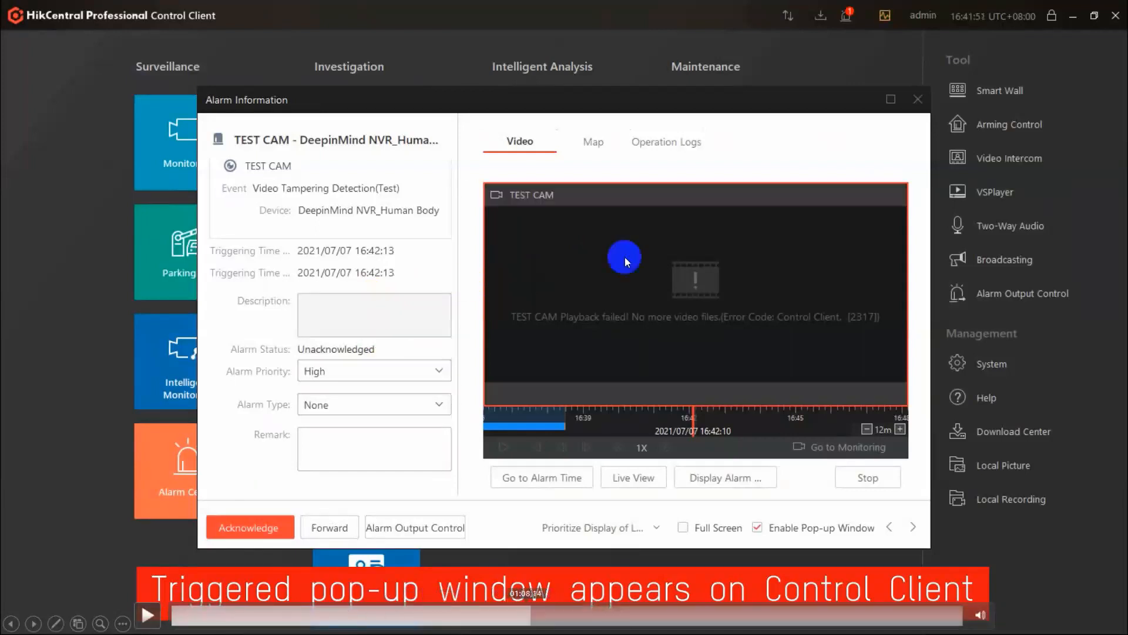
click(526, 615)
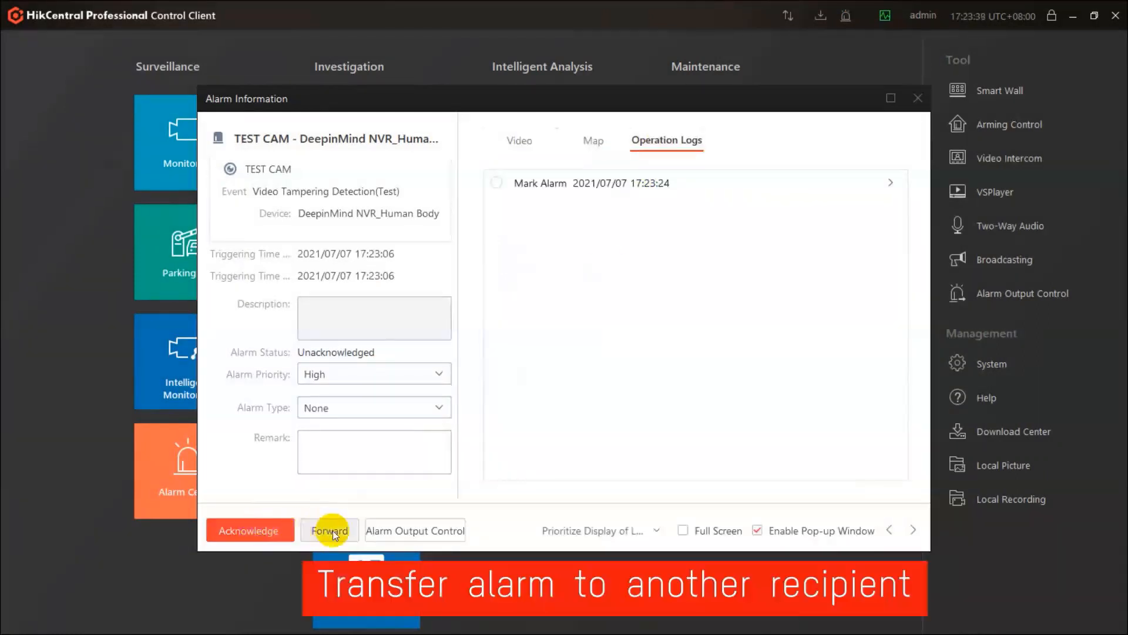
click(152, 616)
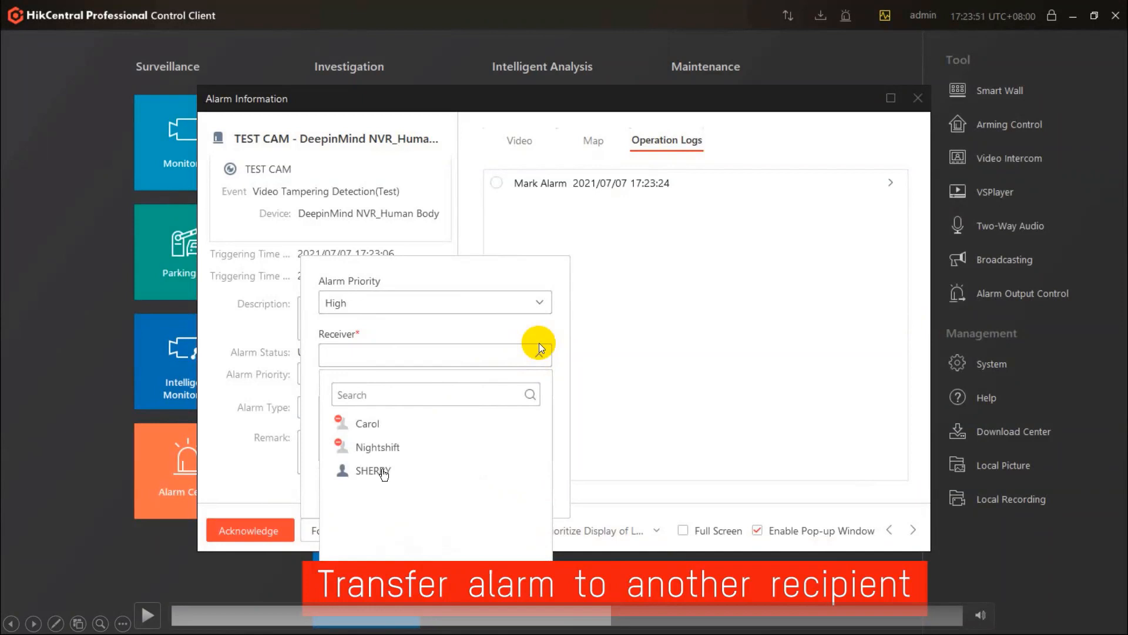
click(157, 613)
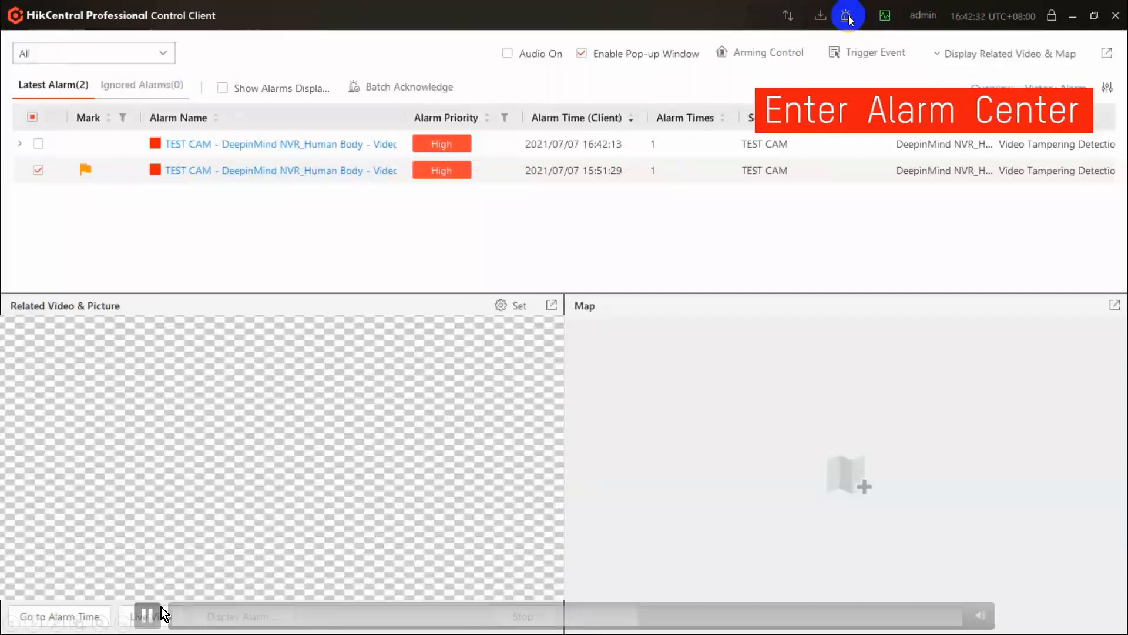
click(155, 614)
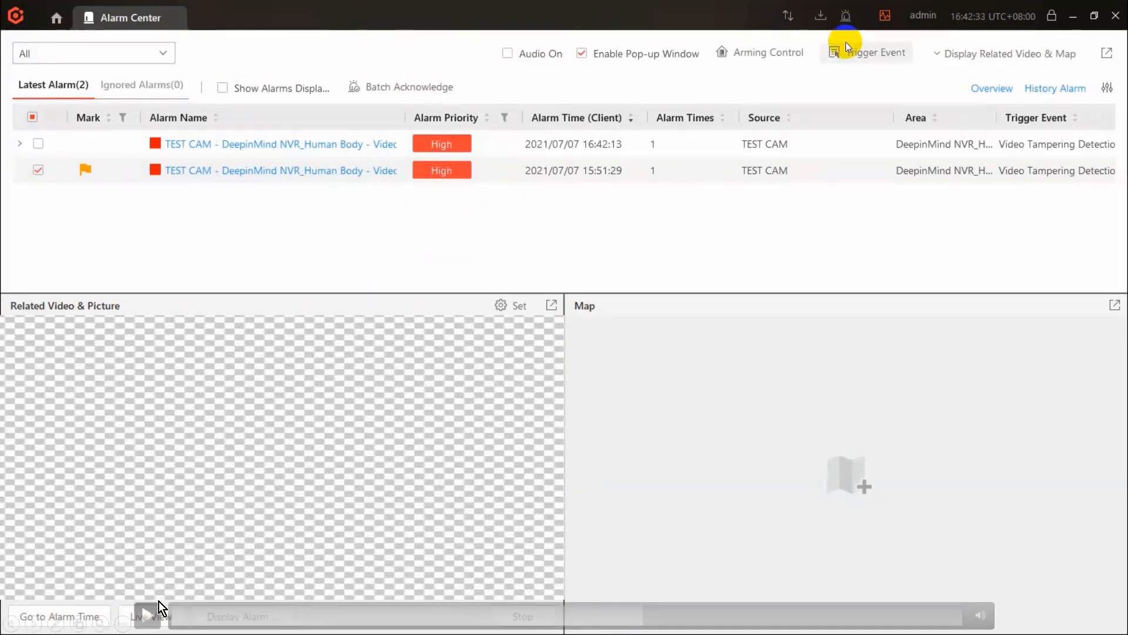
click(149, 614)
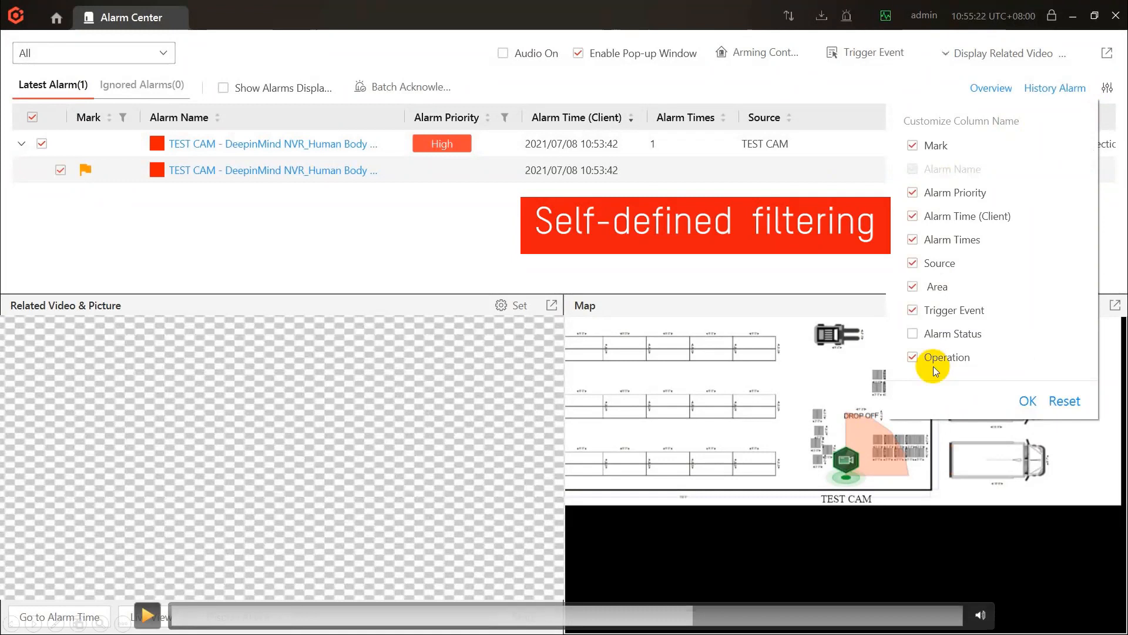
click(147, 615)
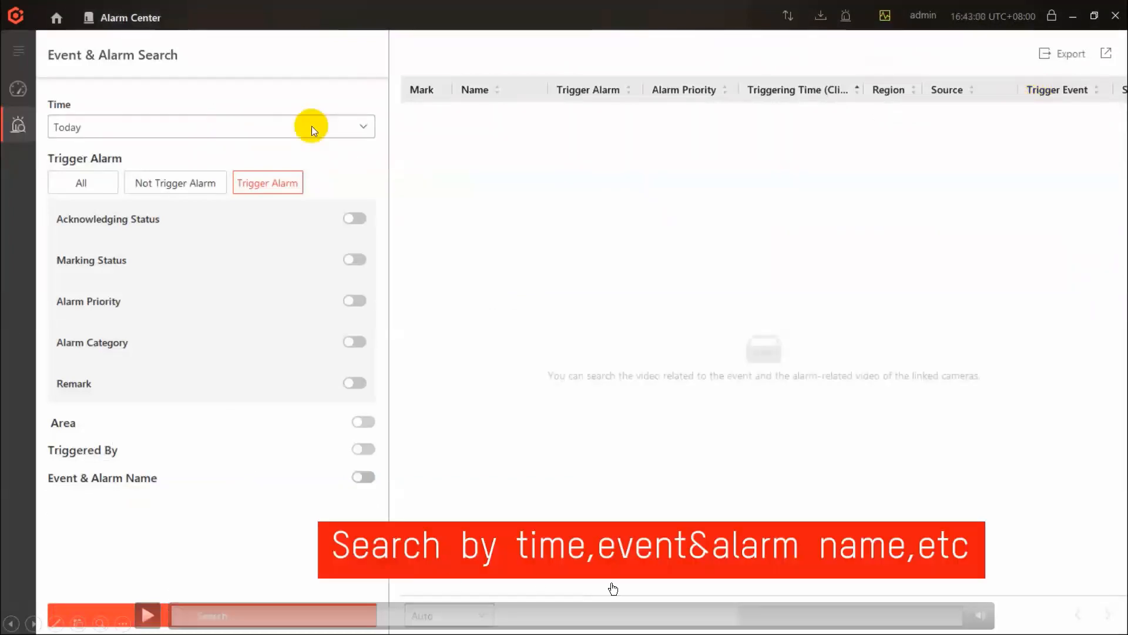
click(735, 615)
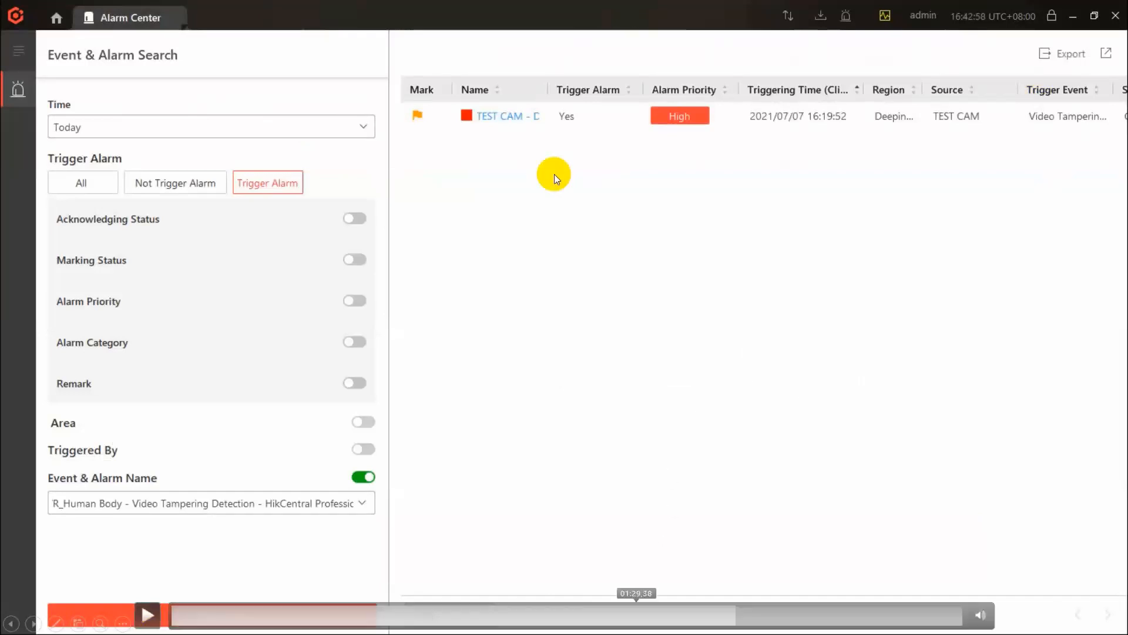
click(734, 616)
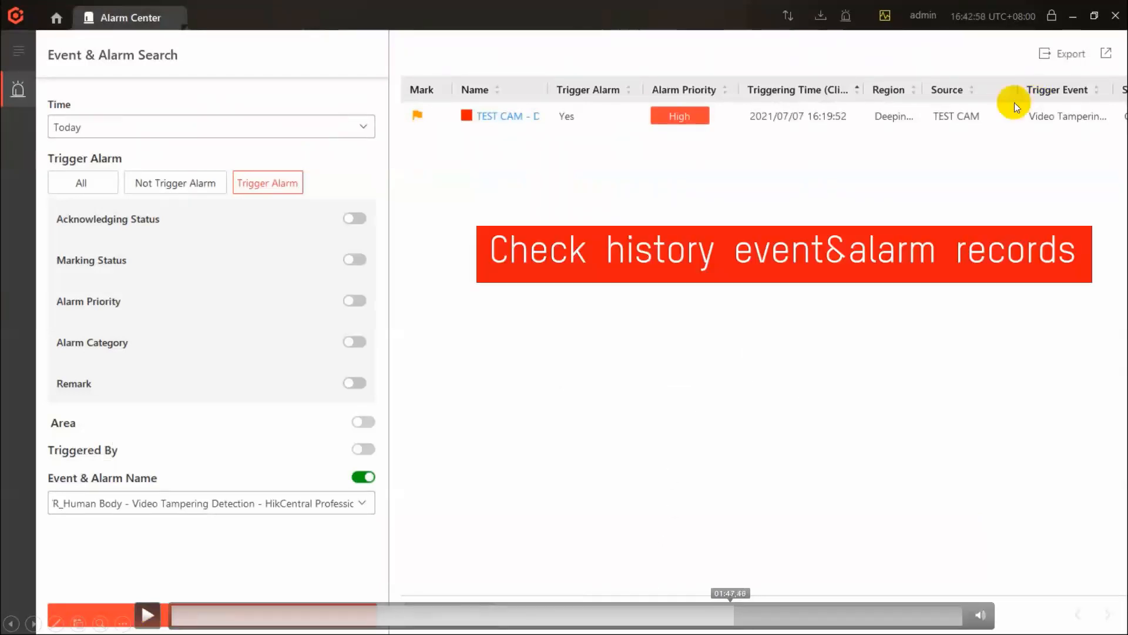
click(730, 615)
click(725, 615)
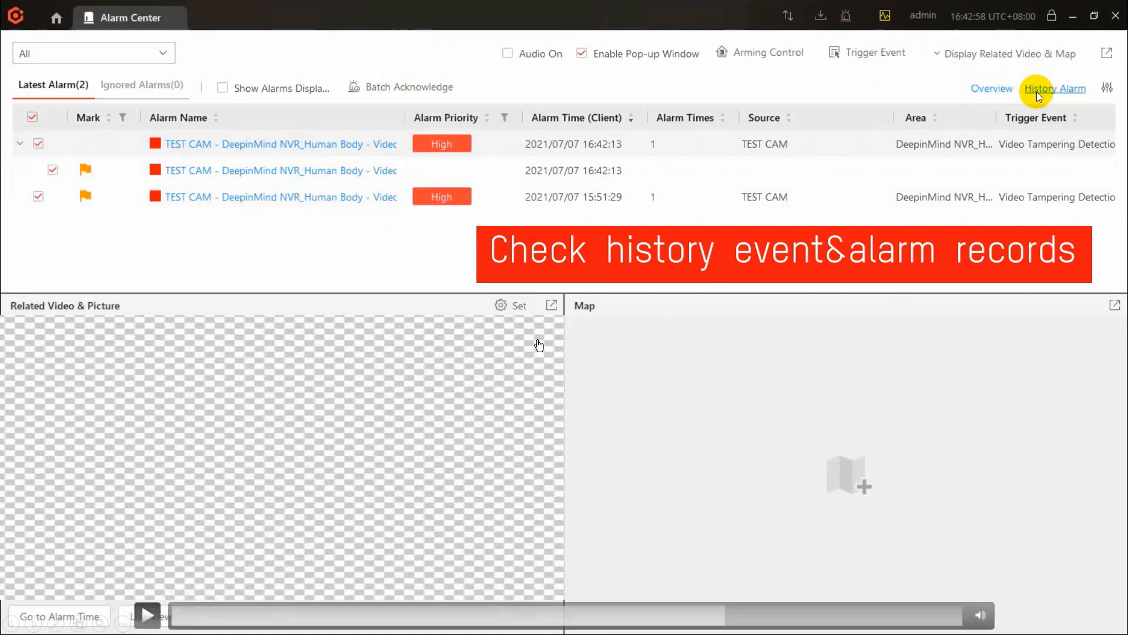
Step: Open the alarm history search from the Alarm Center and set its time range to Today
click(1037, 91)
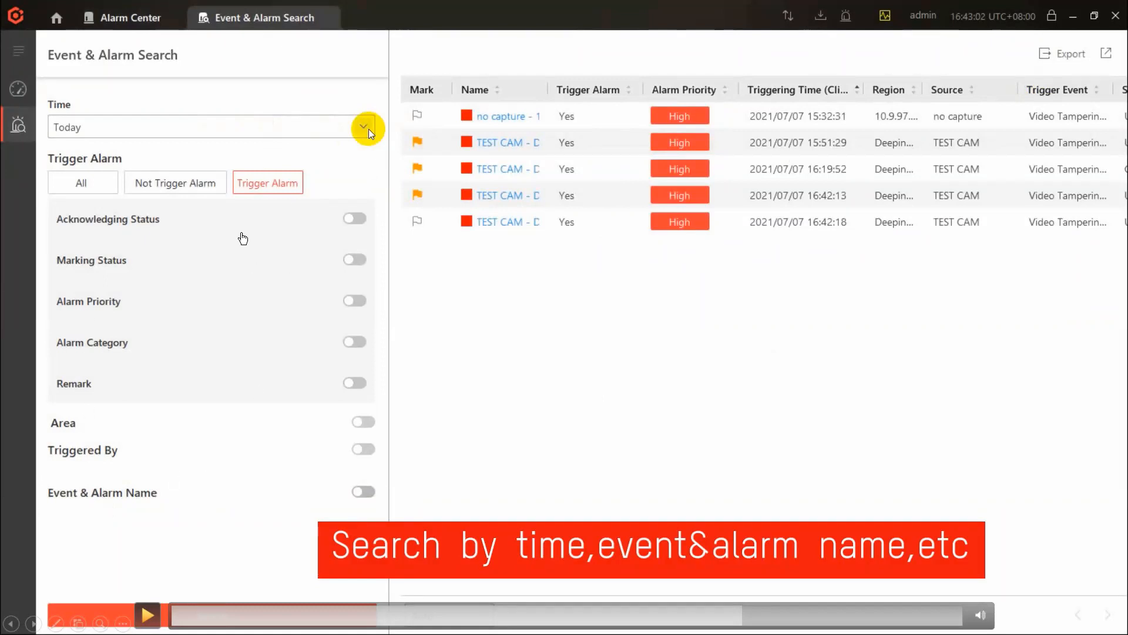
click(148, 615)
click(368, 129)
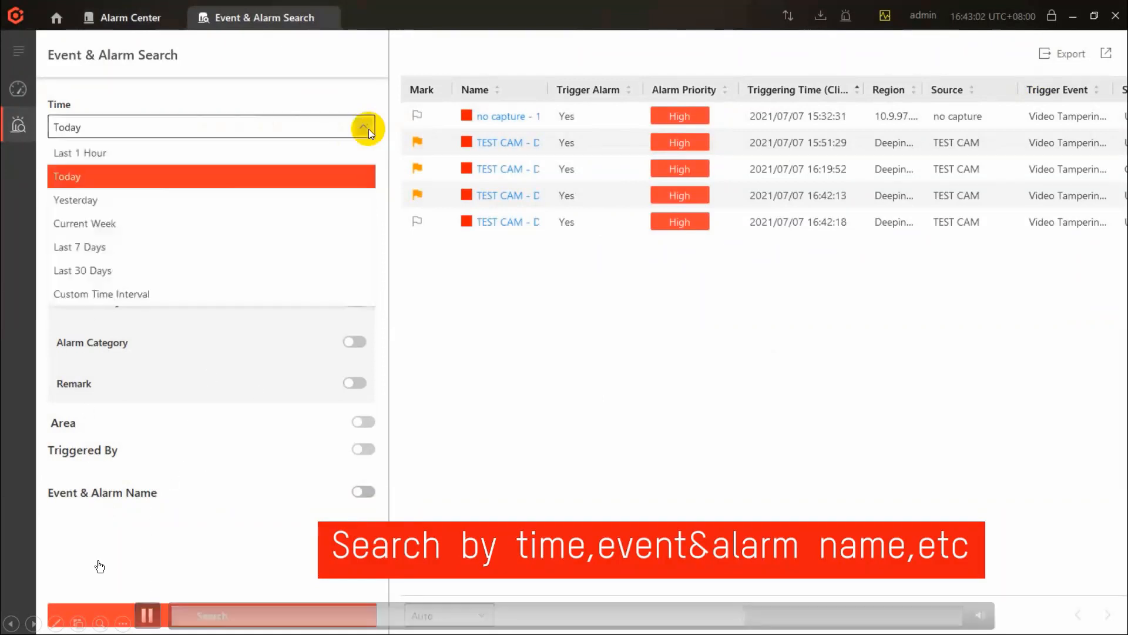
click(328, 173)
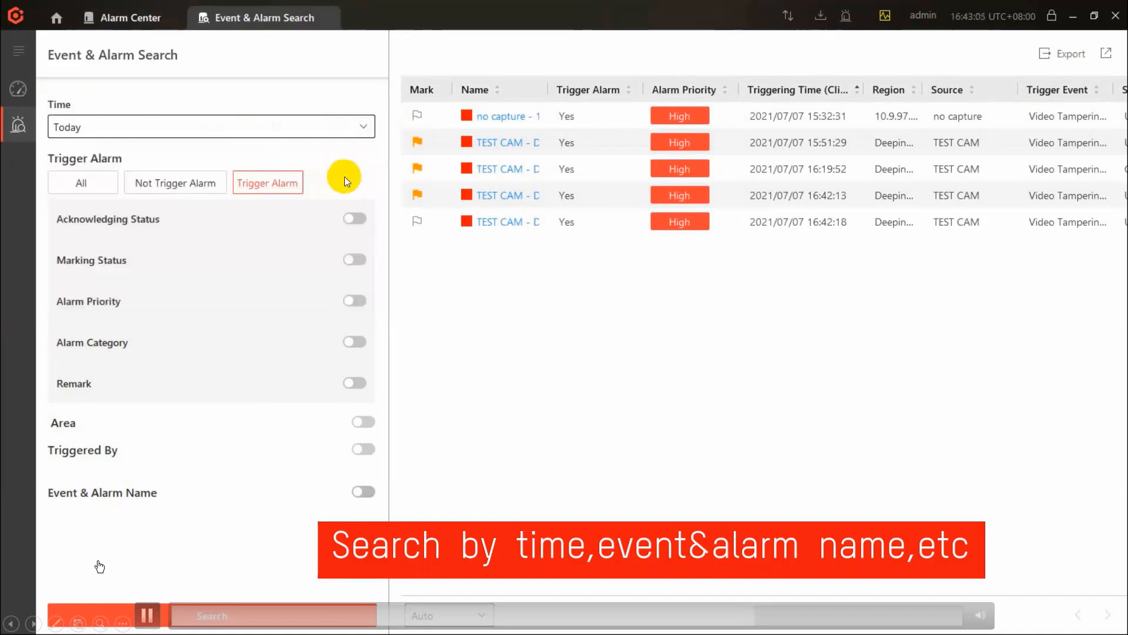
Step: Filter by the event and alarm name "TEST CAM - DeepinMind NVR_Human Body - Video Tampering Detection" and run the search
click(359, 492)
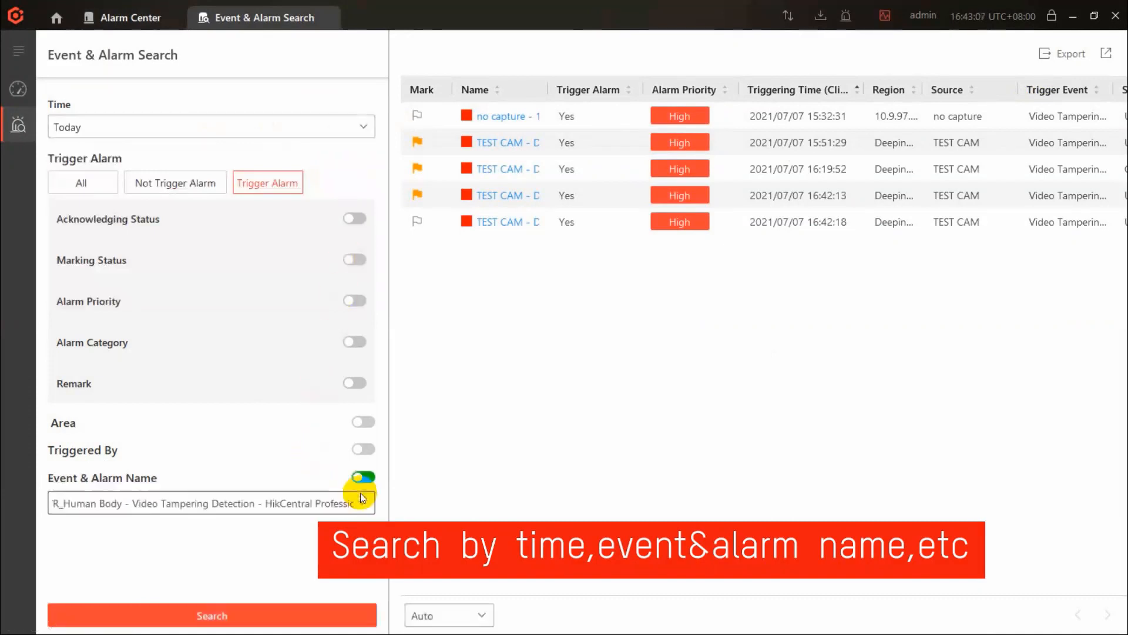
click(364, 502)
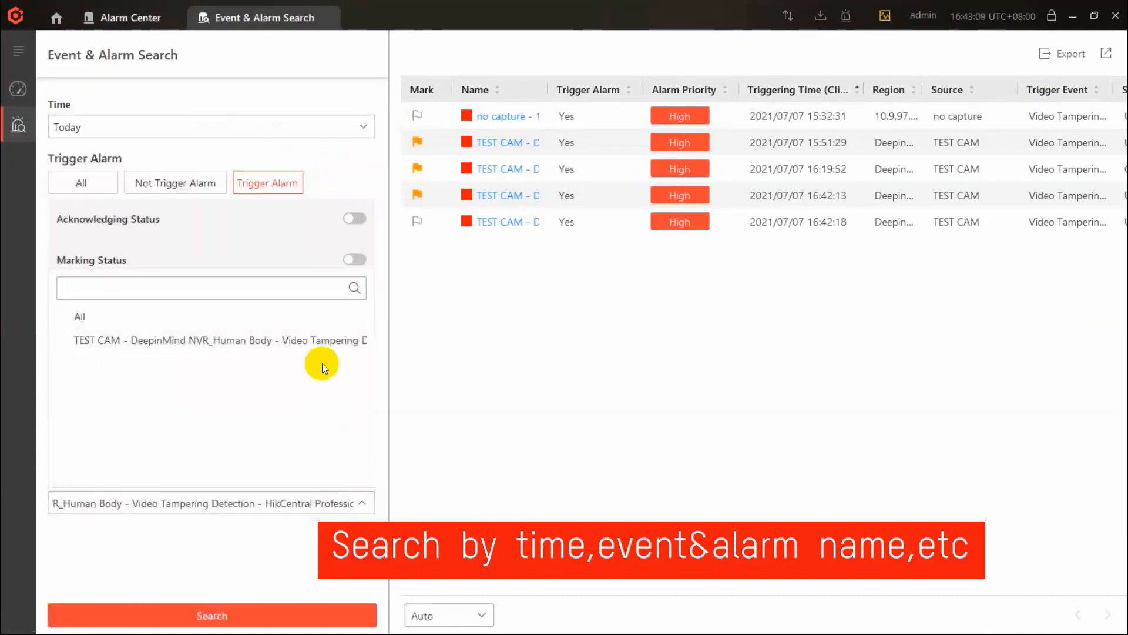
click(315, 339)
click(268, 611)
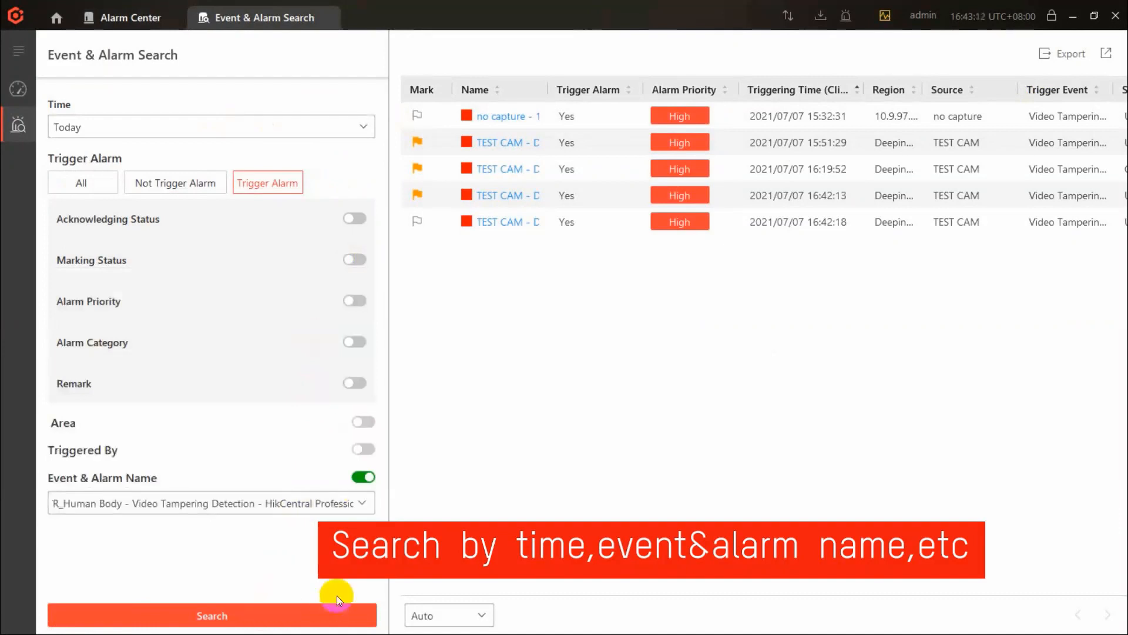
Step: Open the first TEST CAM alarm record and check its map location and the Mark Alarm entry in its operation logs
drag(640, 589, 657, 615)
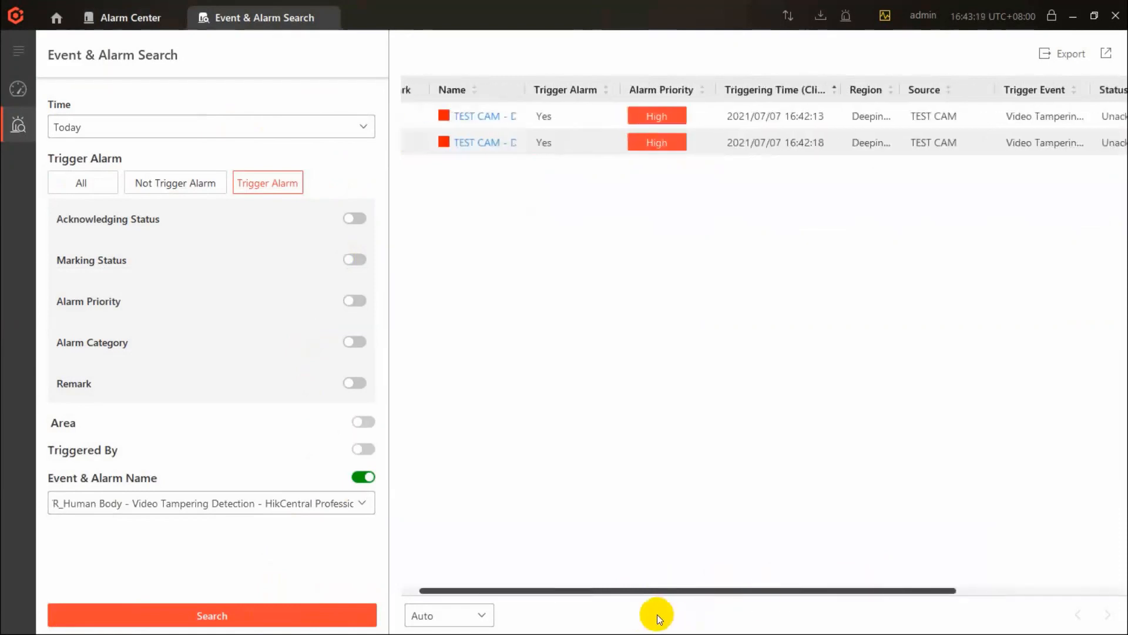
click(489, 115)
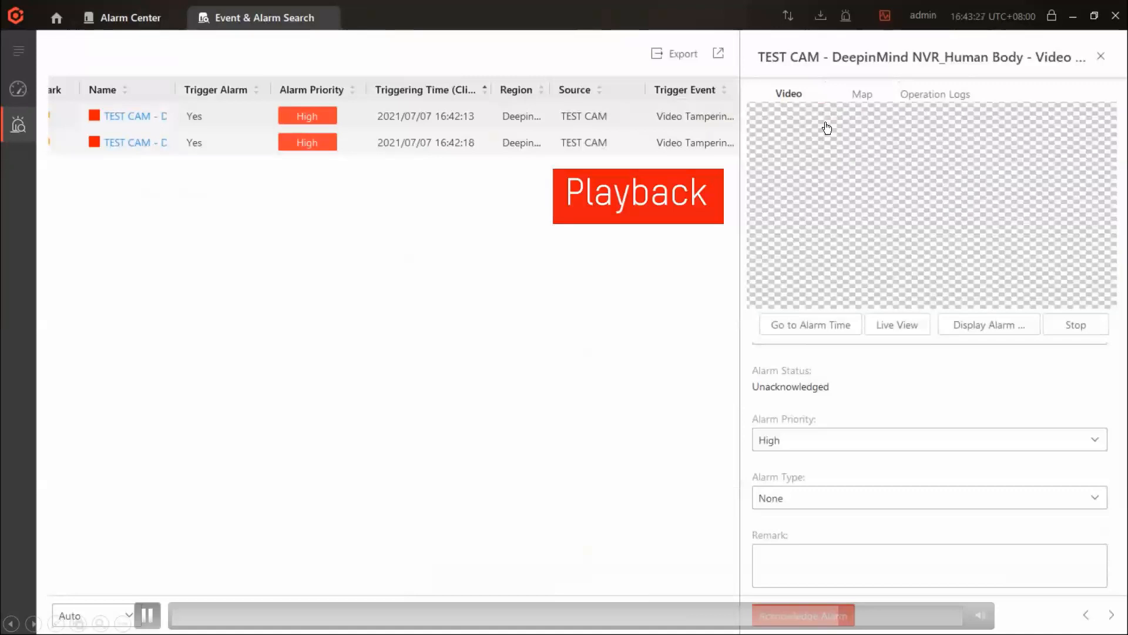
click(861, 94)
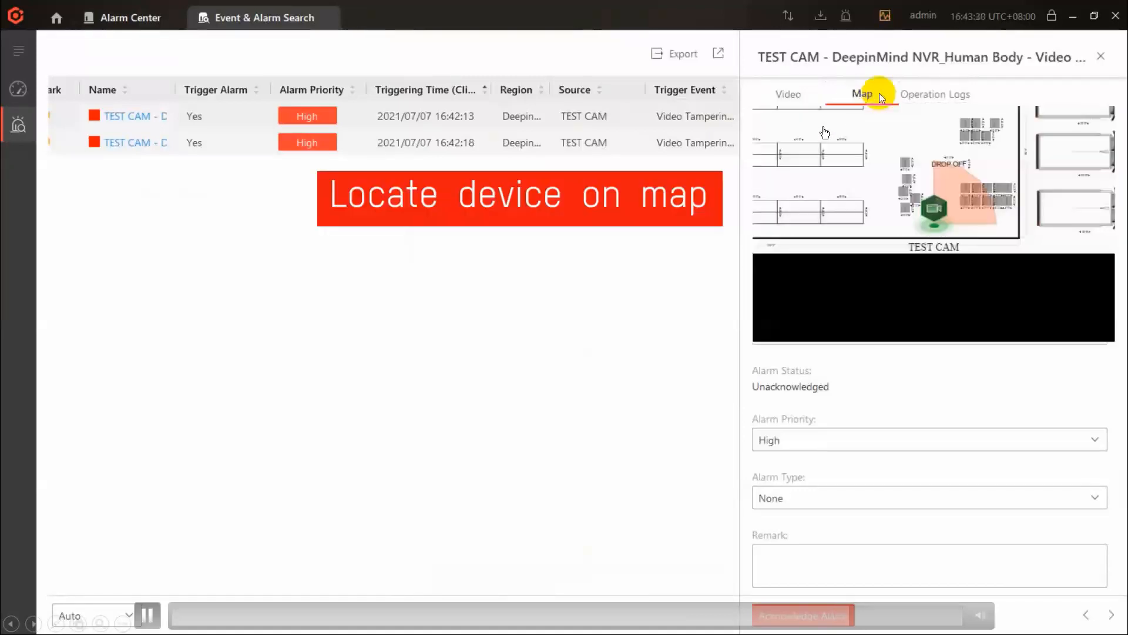
click(927, 94)
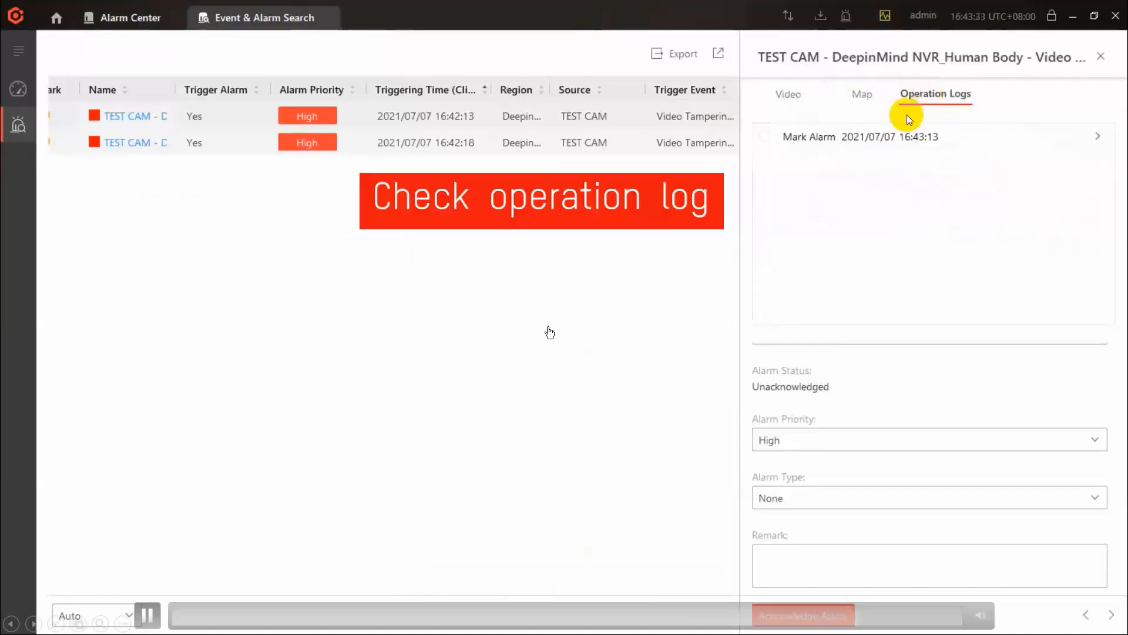
click(867, 136)
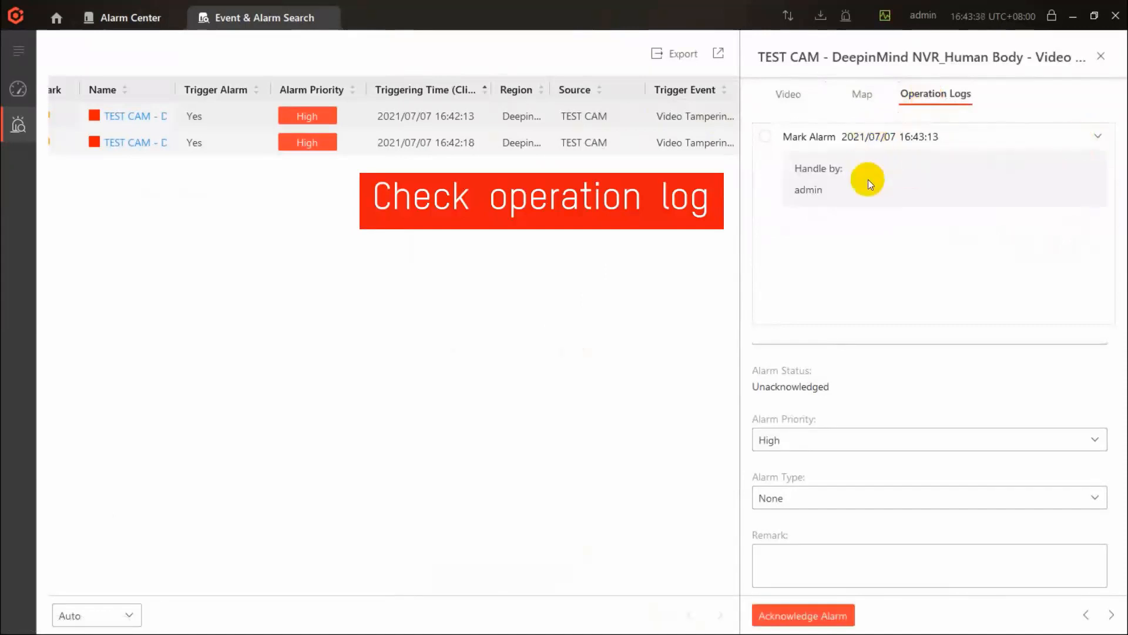
Step: Stop the TEST CAM alarm's video and start its live view, and acknowledge the alarm
click(781, 93)
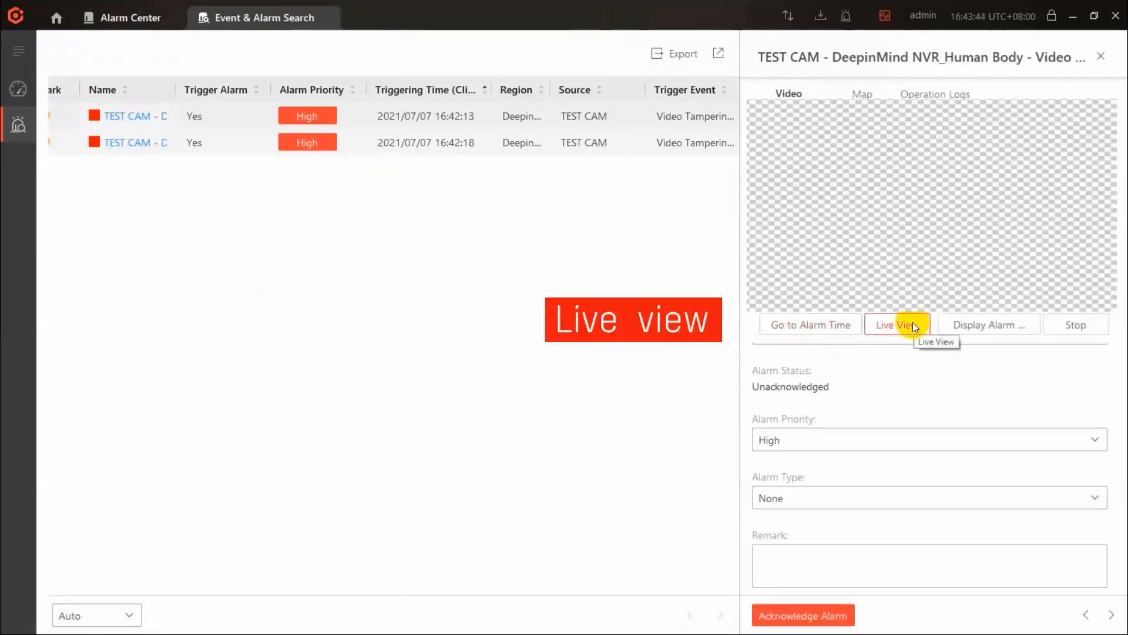
click(1064, 324)
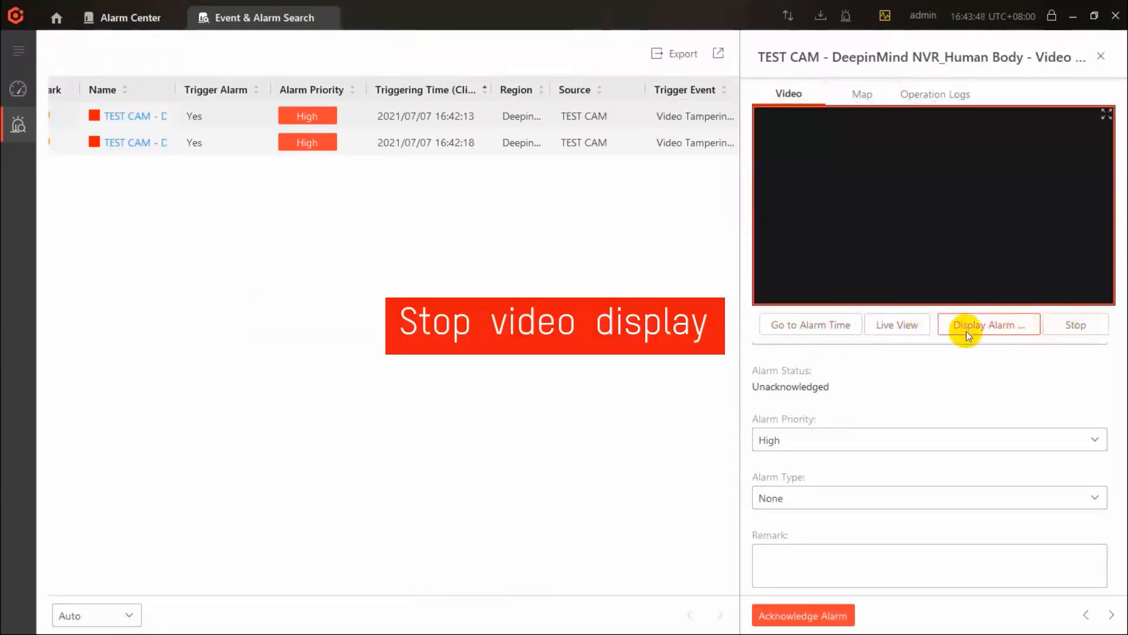
click(897, 327)
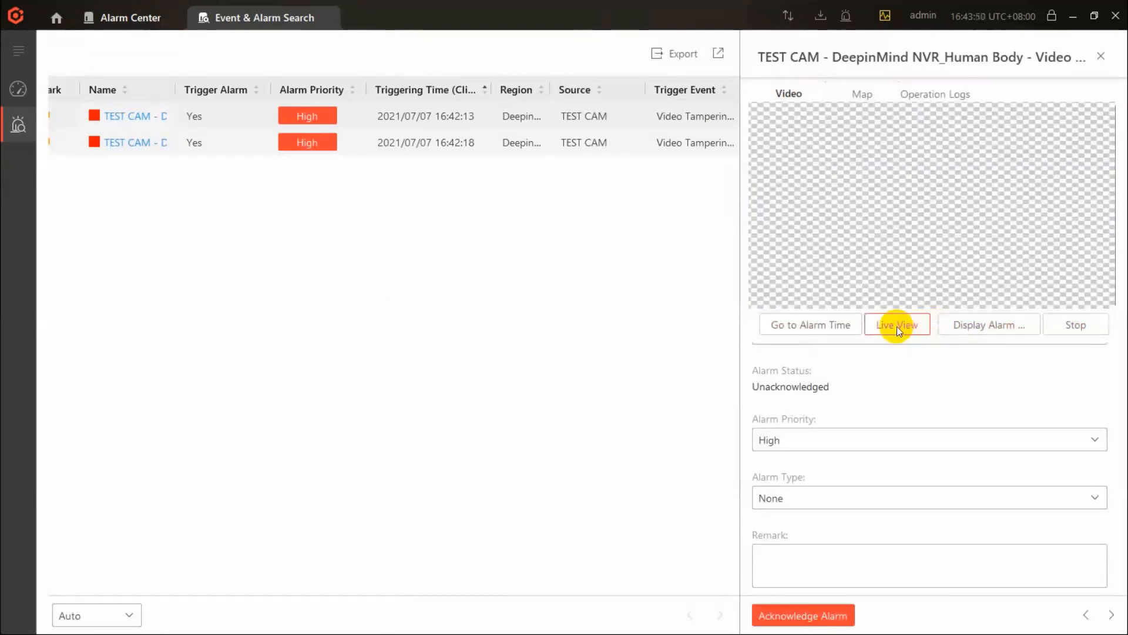
click(836, 616)
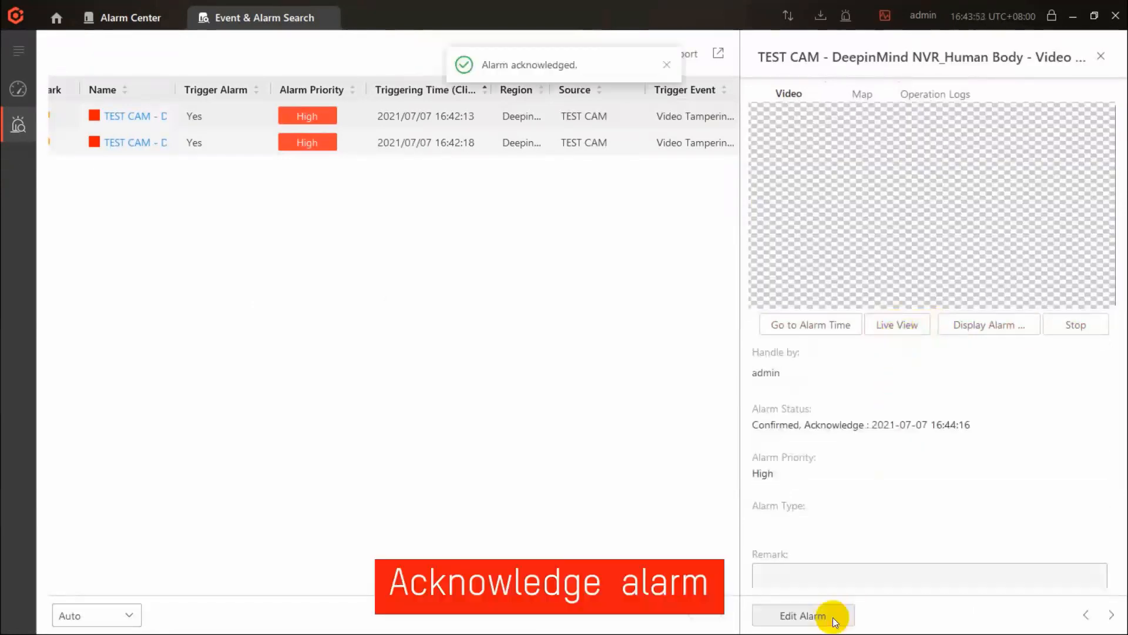
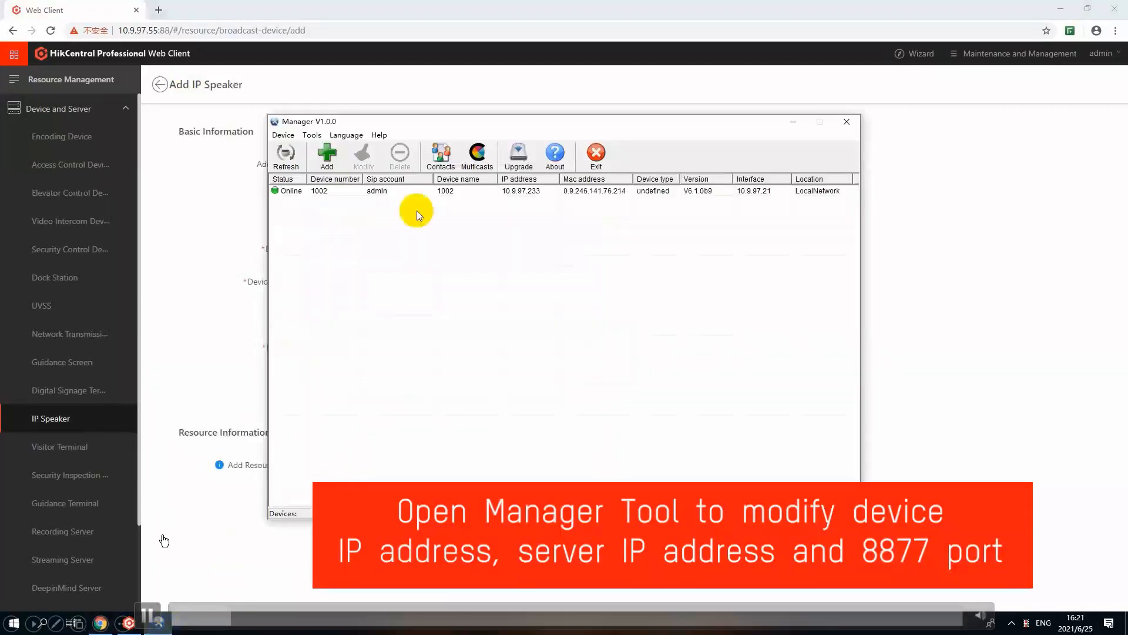
Step: In the Manager tool, open the properties of device 1002 to check its network parameters
click(416, 192)
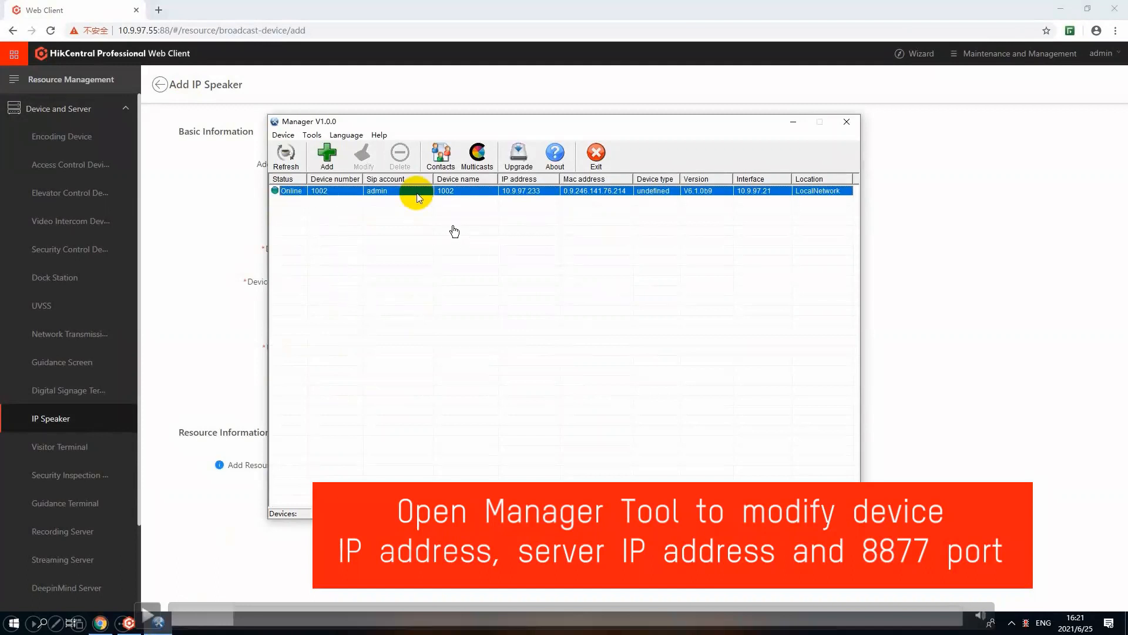
click(148, 615)
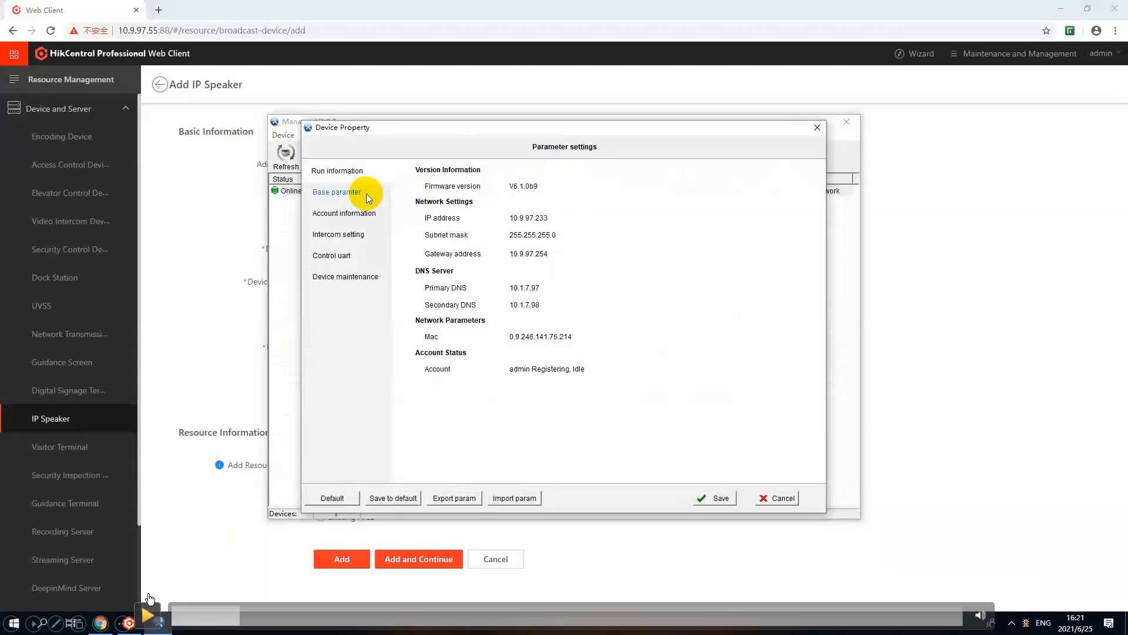
click(148, 616)
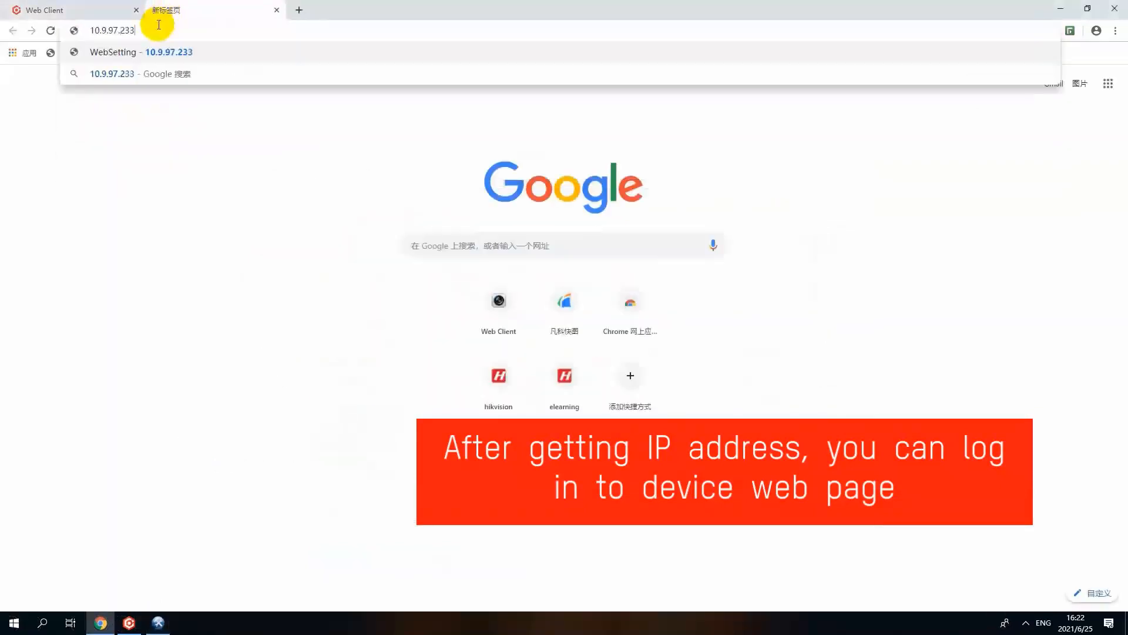
Step: Open the speaker's web page at 10.9.97.233 and sign in as admin with the account password
key(Return)
click(552, 186)
text(adm)
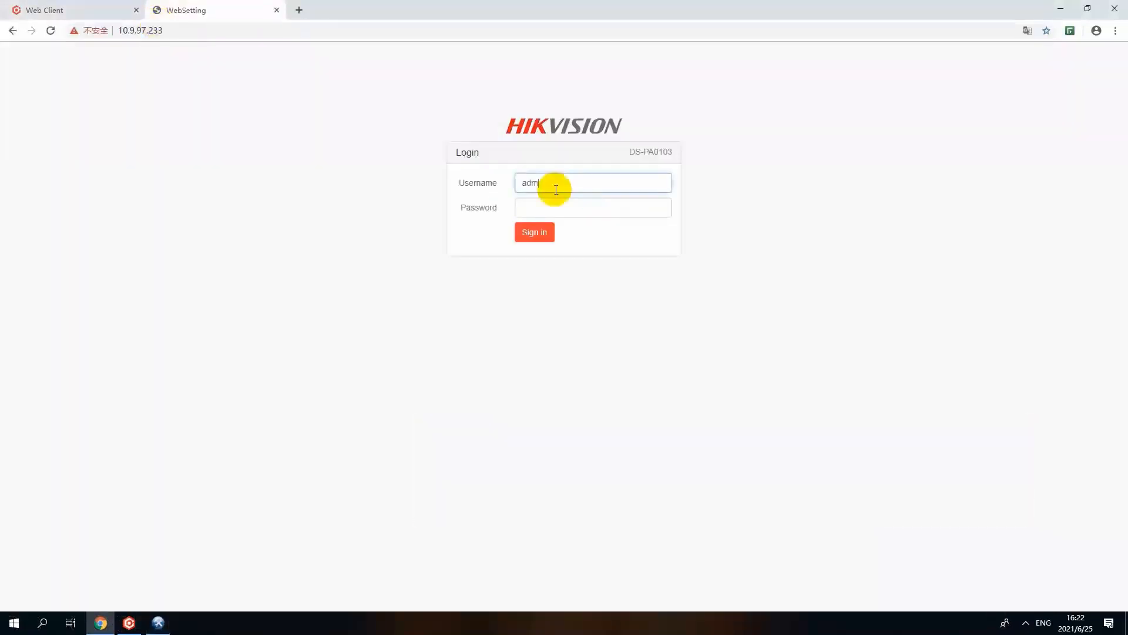
text(in)
key(Tab)
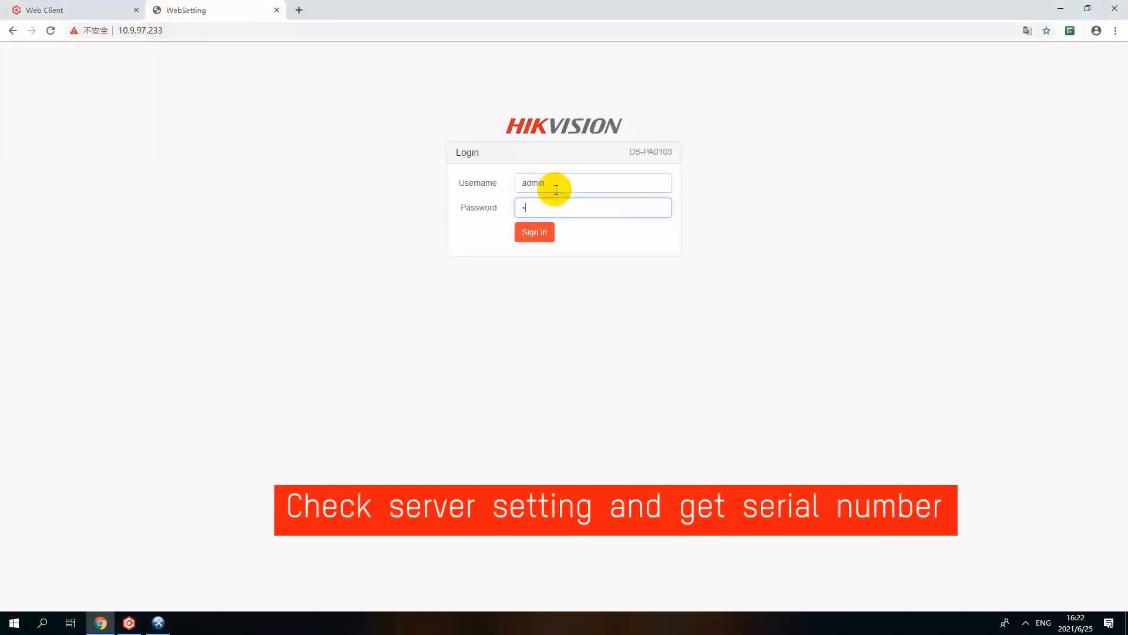
click(541, 234)
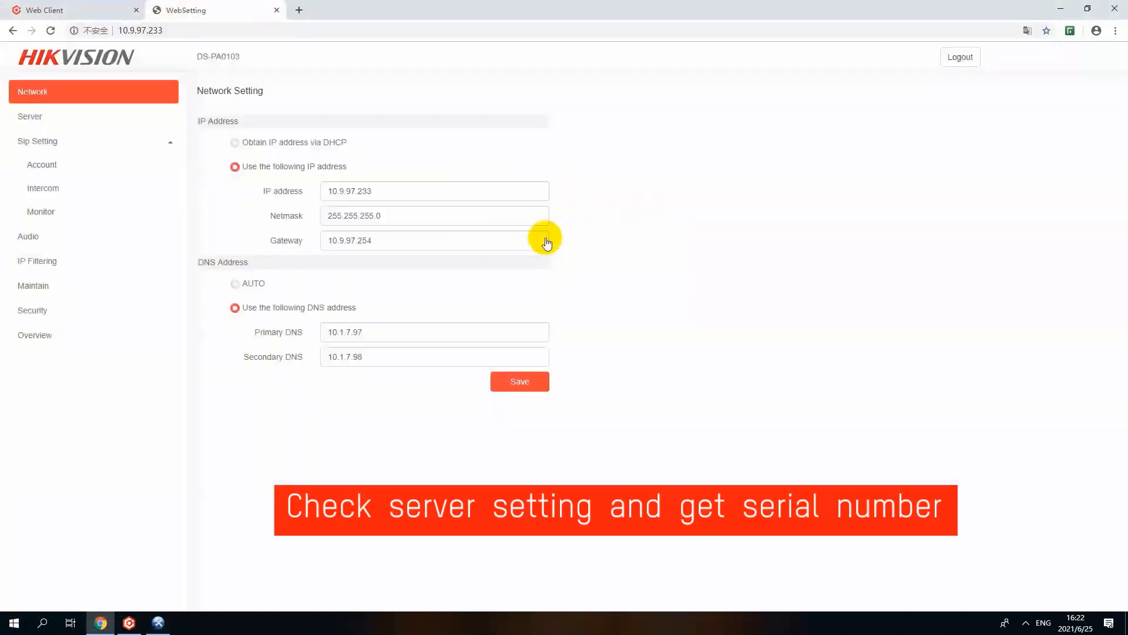
Step: Check the speaker's audio server IP and port, and look up its serial number in the system overview
click(164, 119)
click(373, 145)
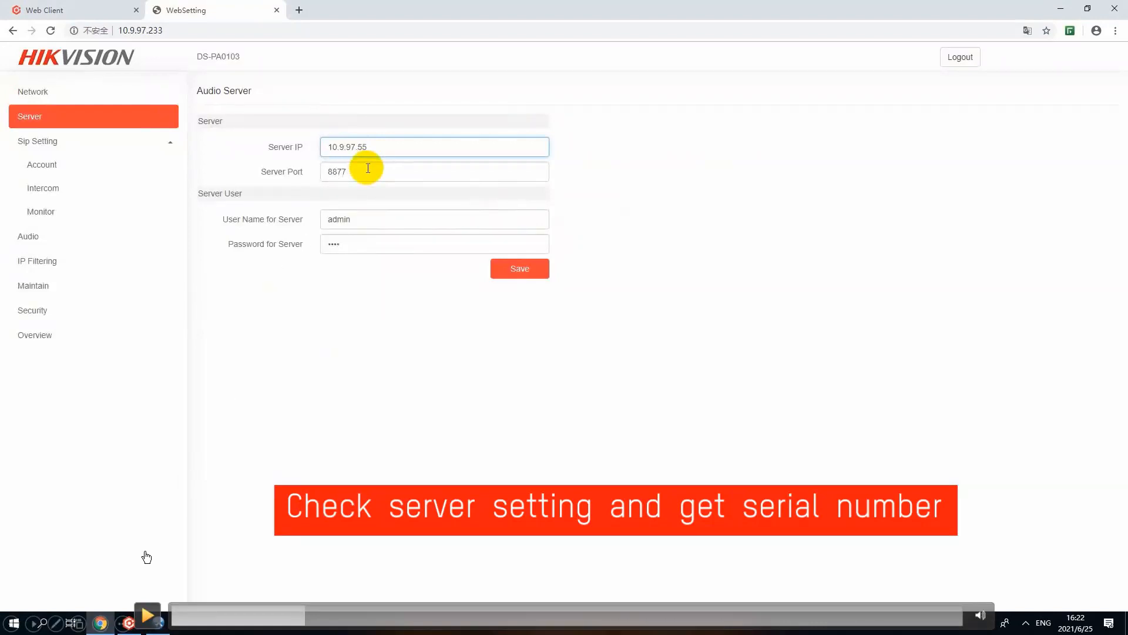
click(146, 616)
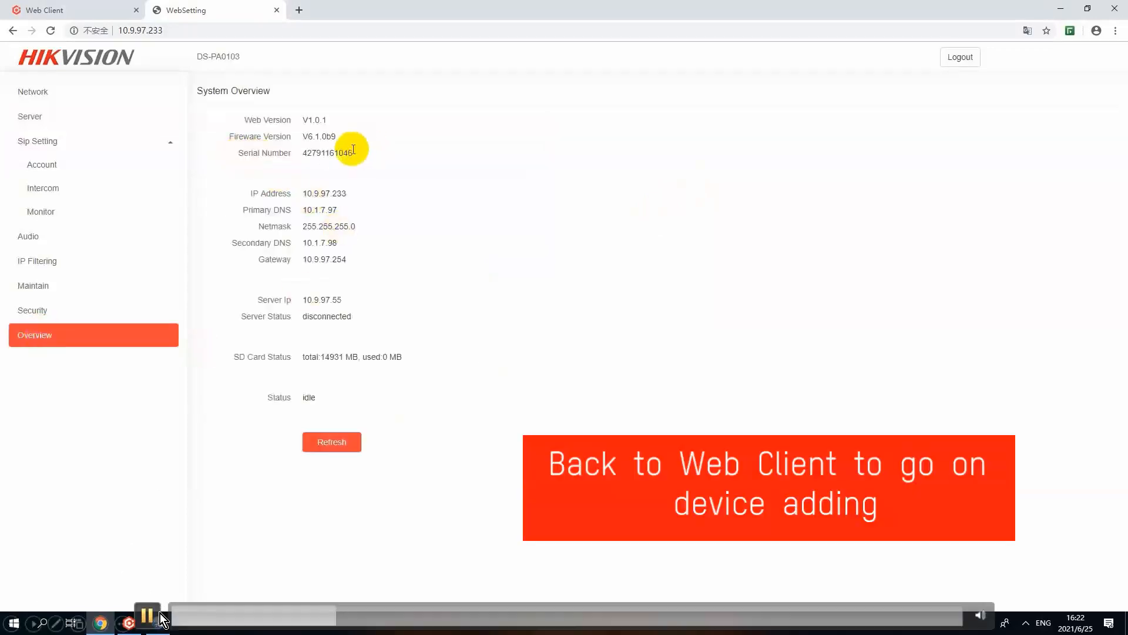
click(148, 614)
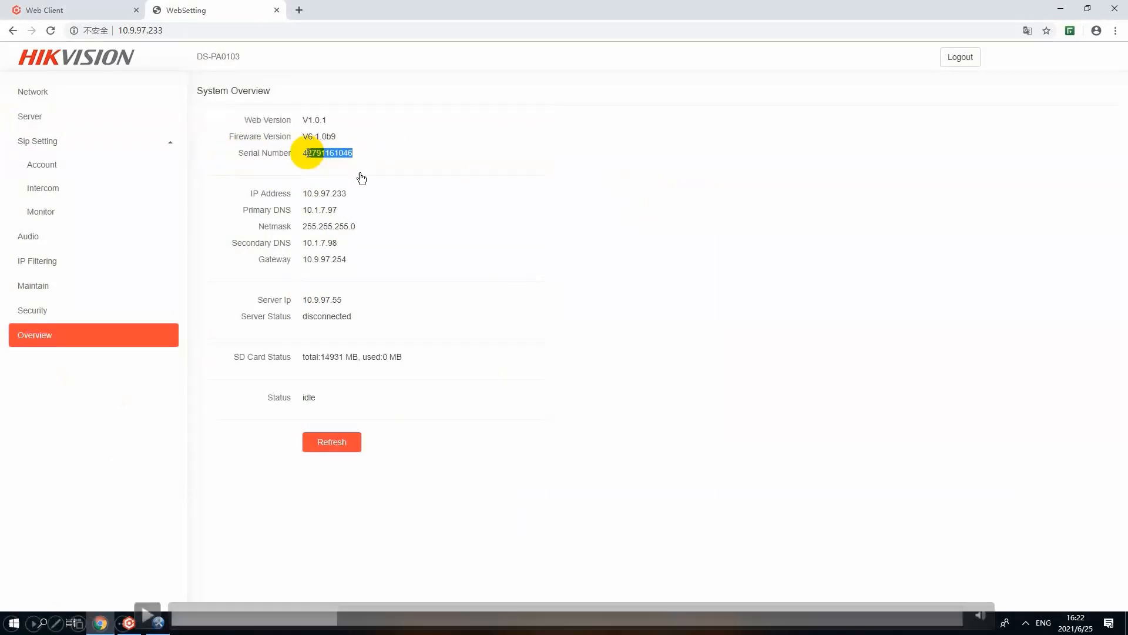
click(152, 612)
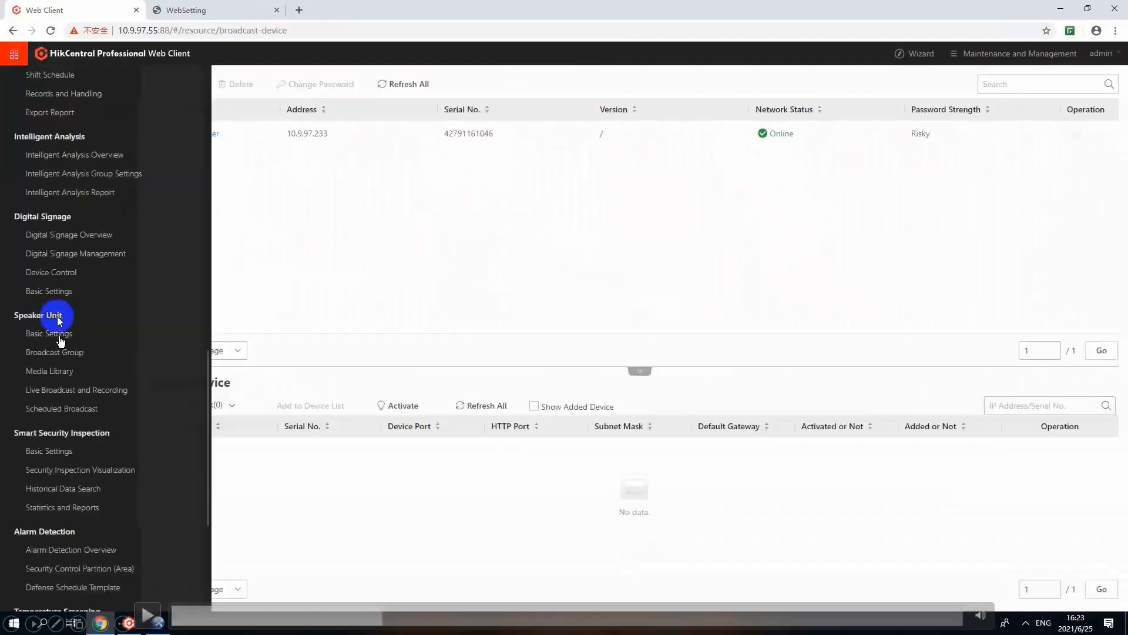
click(148, 615)
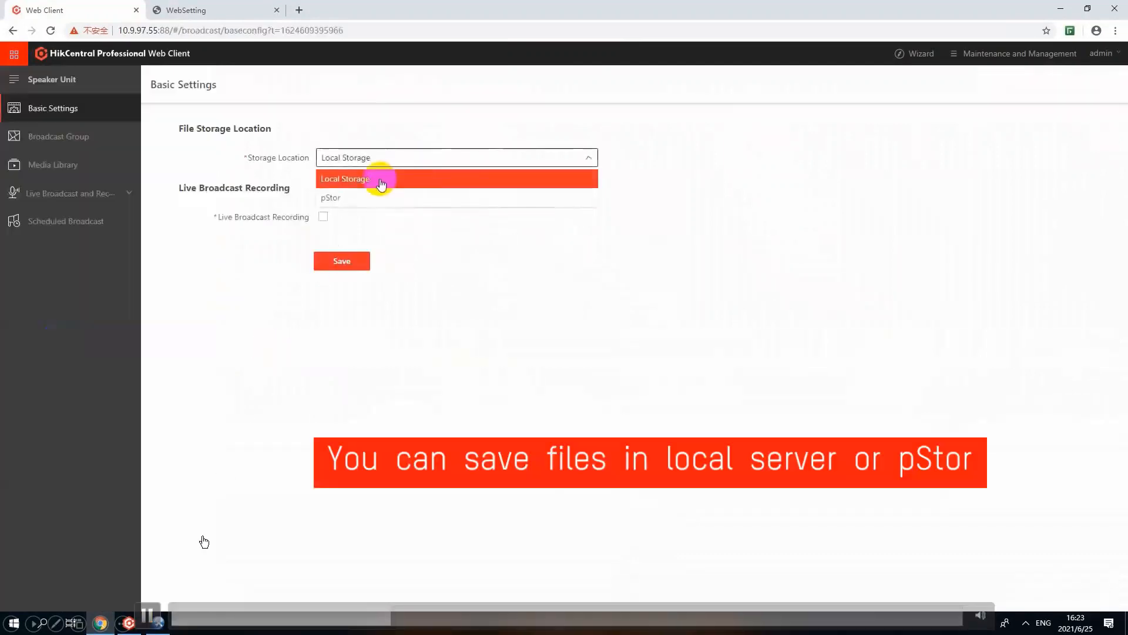
click(148, 615)
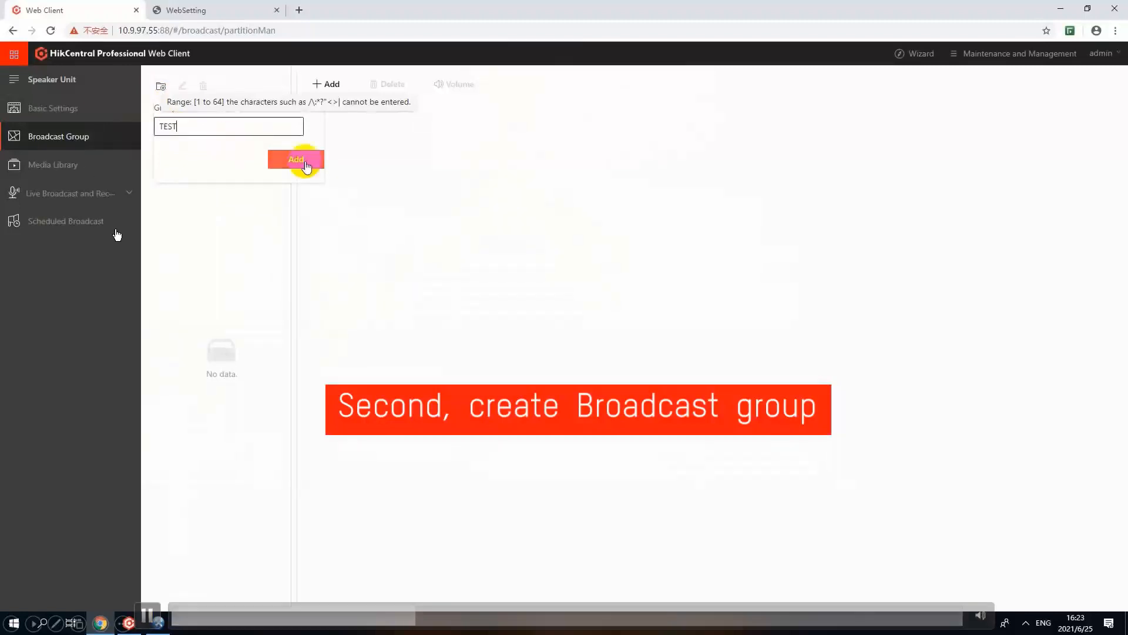
click(147, 614)
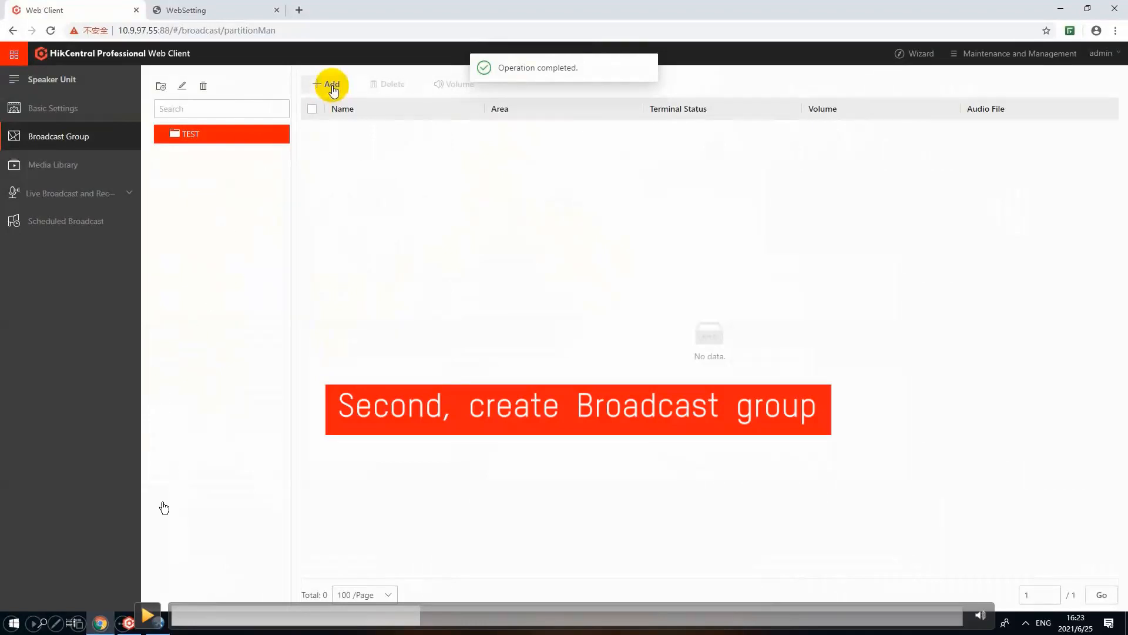
click(148, 615)
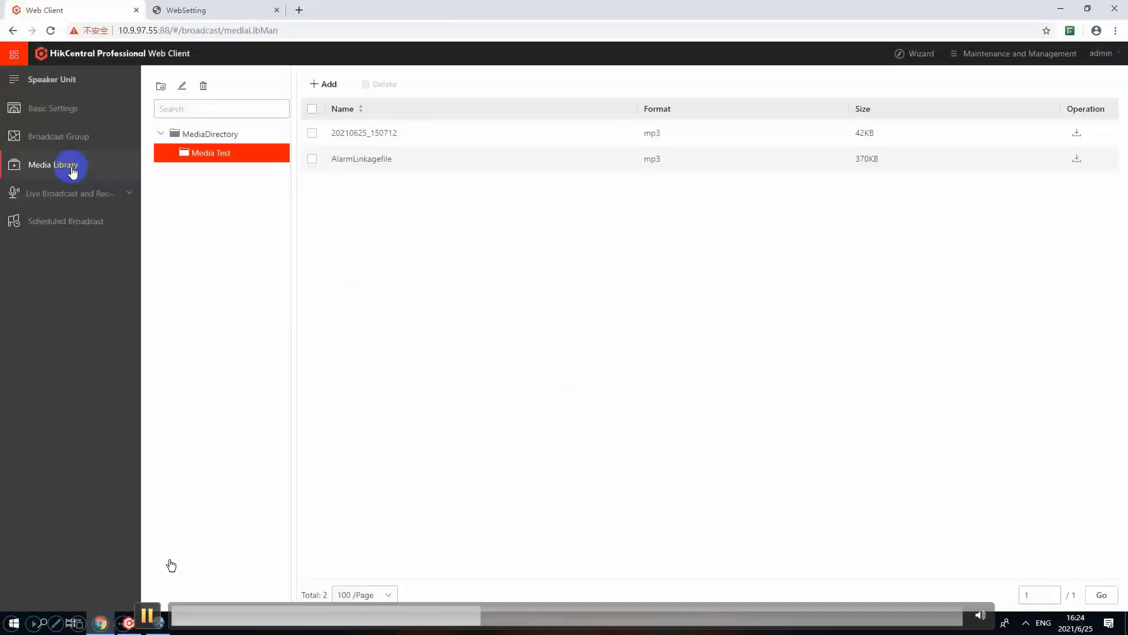
click(148, 614)
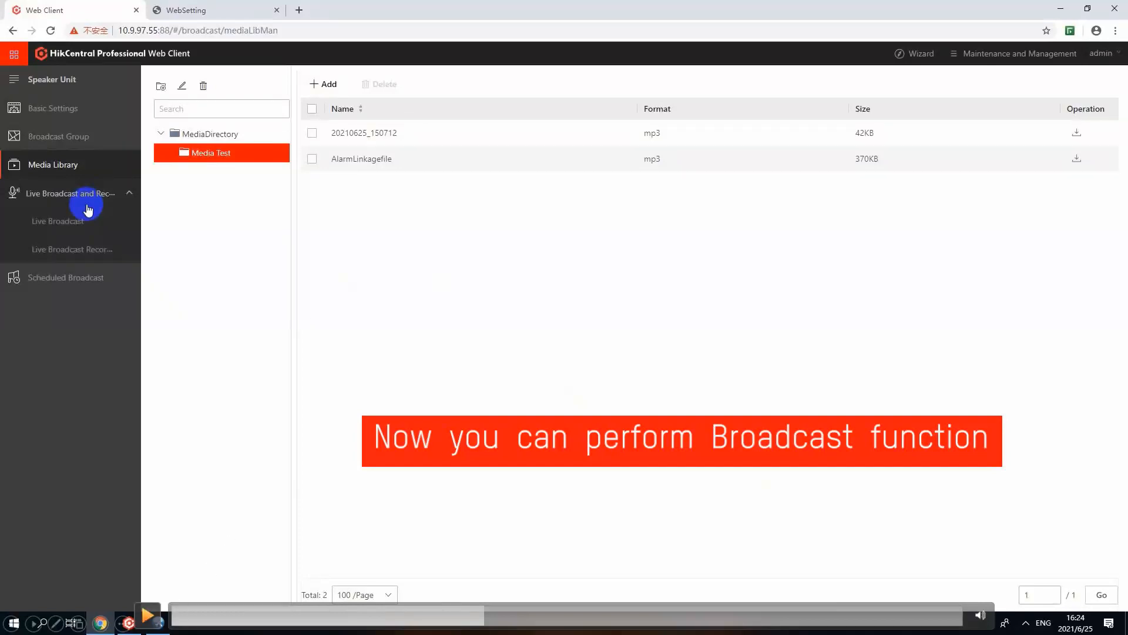
Step: Open the Live Broadcast page for the speaker units
click(77, 221)
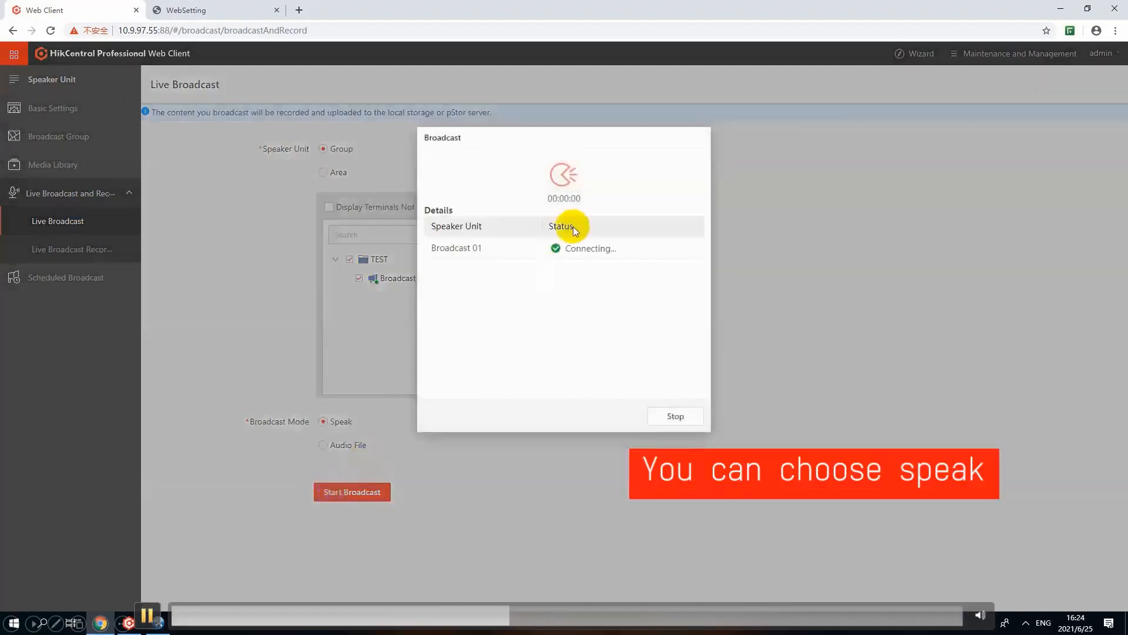
key(space)
click(148, 614)
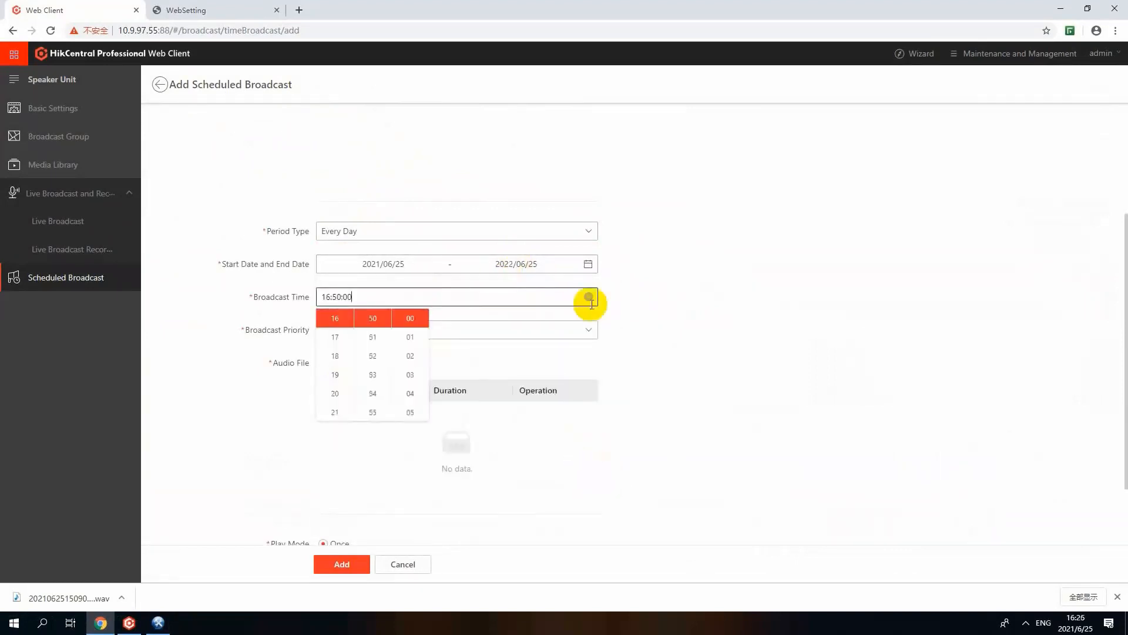
Step: Accept 16:50:00 as the scheduled broadcast's time and set the broadcast priority to 15
click(678, 308)
click(440, 330)
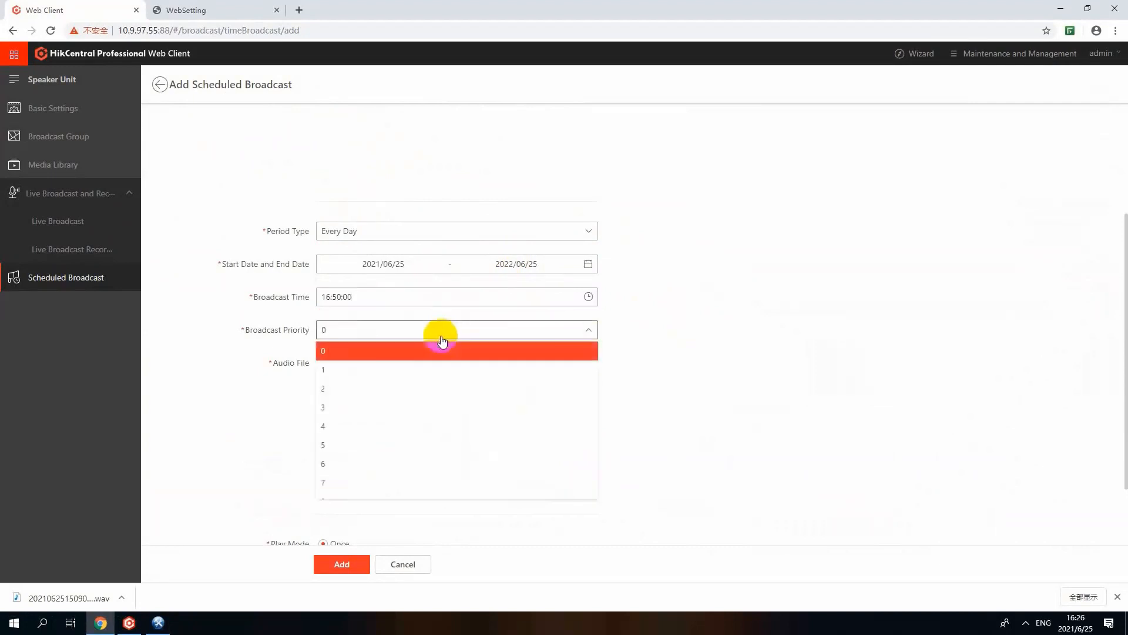
scroll(353, 446, down, 3)
click(333, 491)
Step: Add the audio file 20210625_150712 to the scheduled broadcast and set its play mode to Specified Duration
click(342, 364)
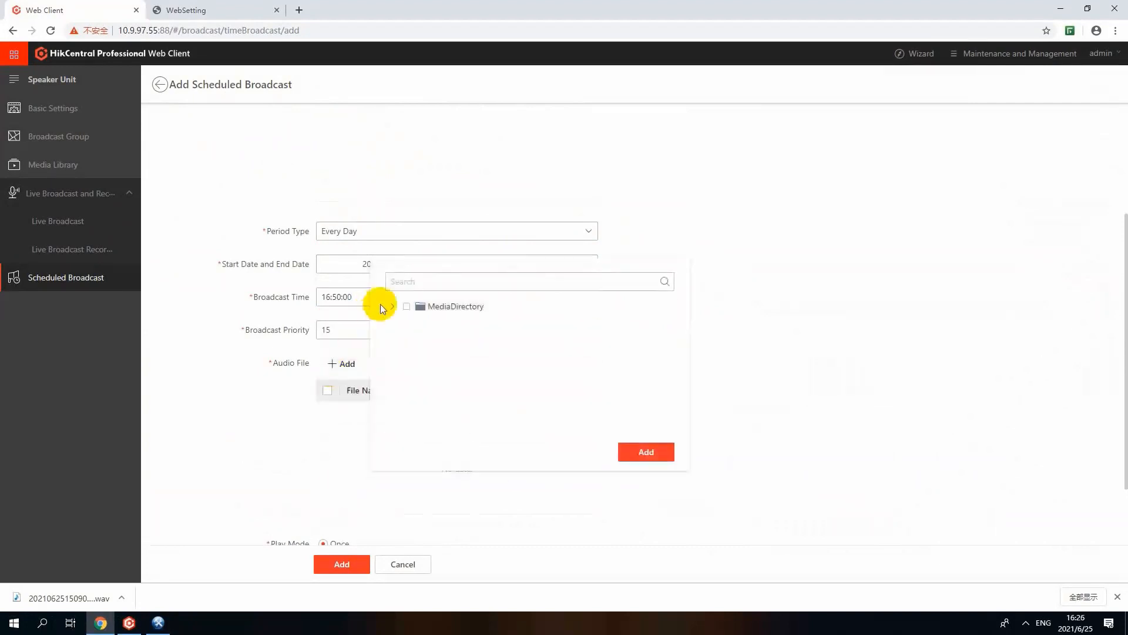
click(392, 306)
click(418, 333)
click(433, 344)
click(646, 452)
scroll(588, 510, down, 2)
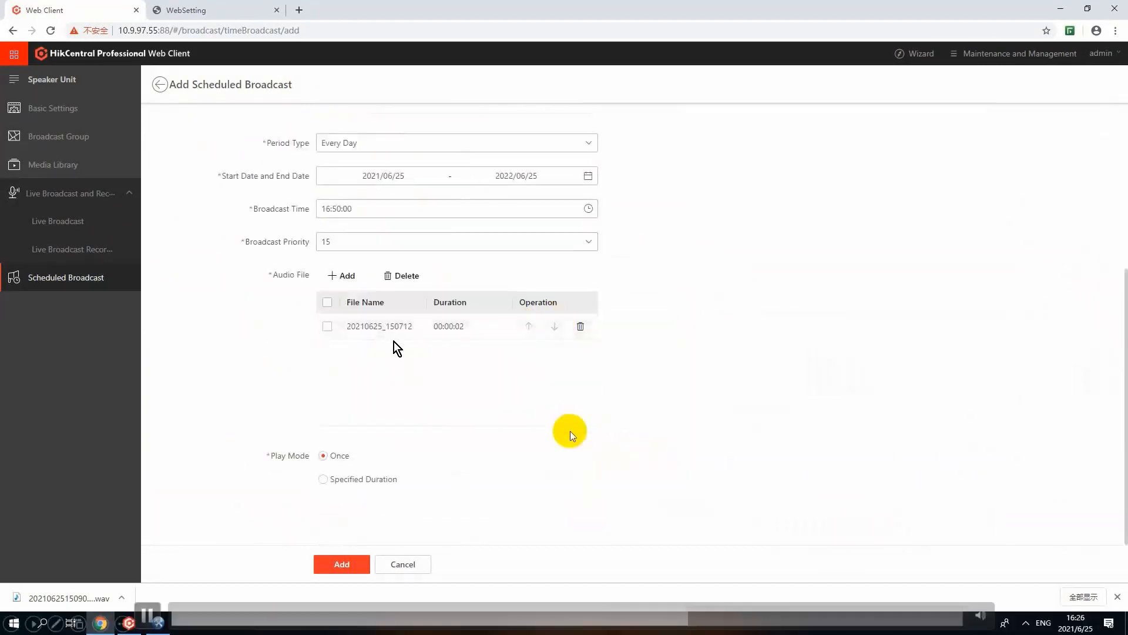
click(336, 478)
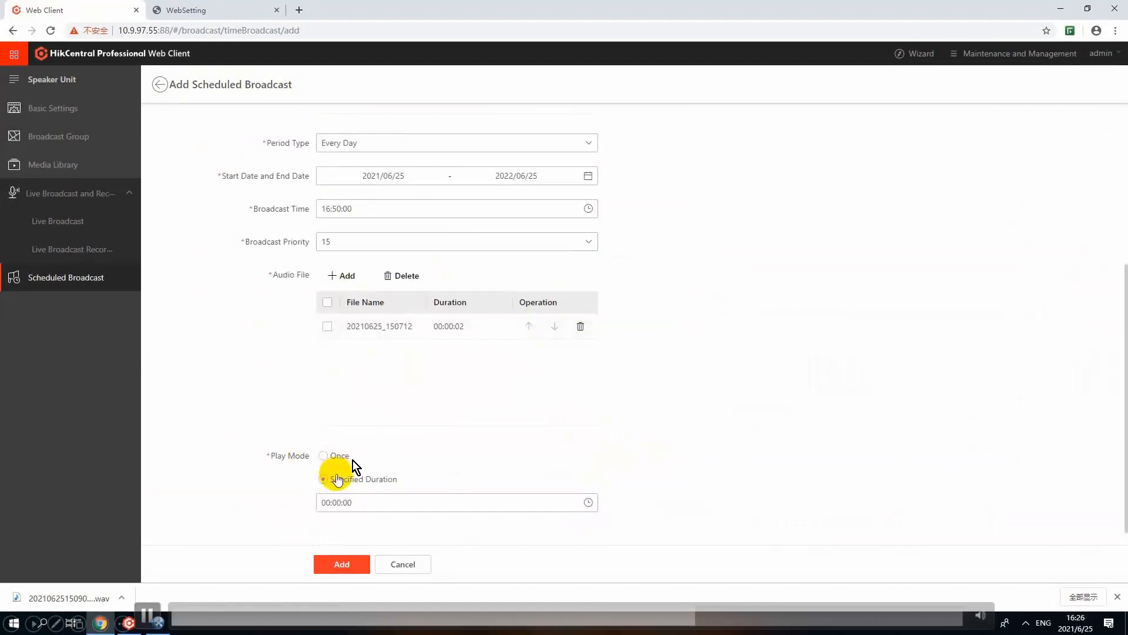
click(152, 612)
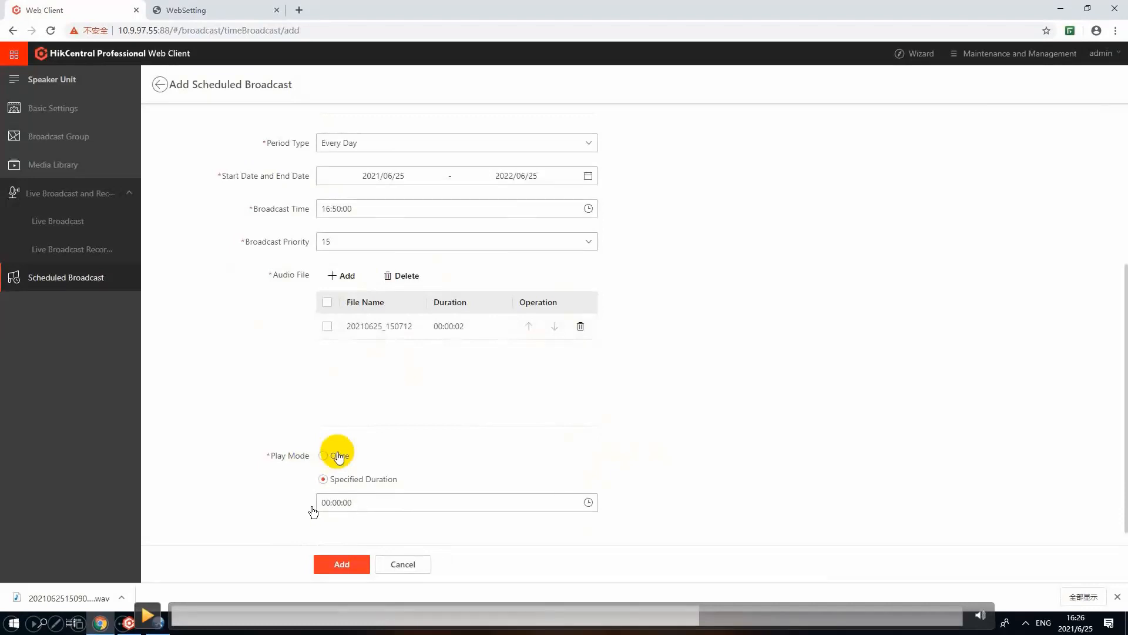
click(146, 614)
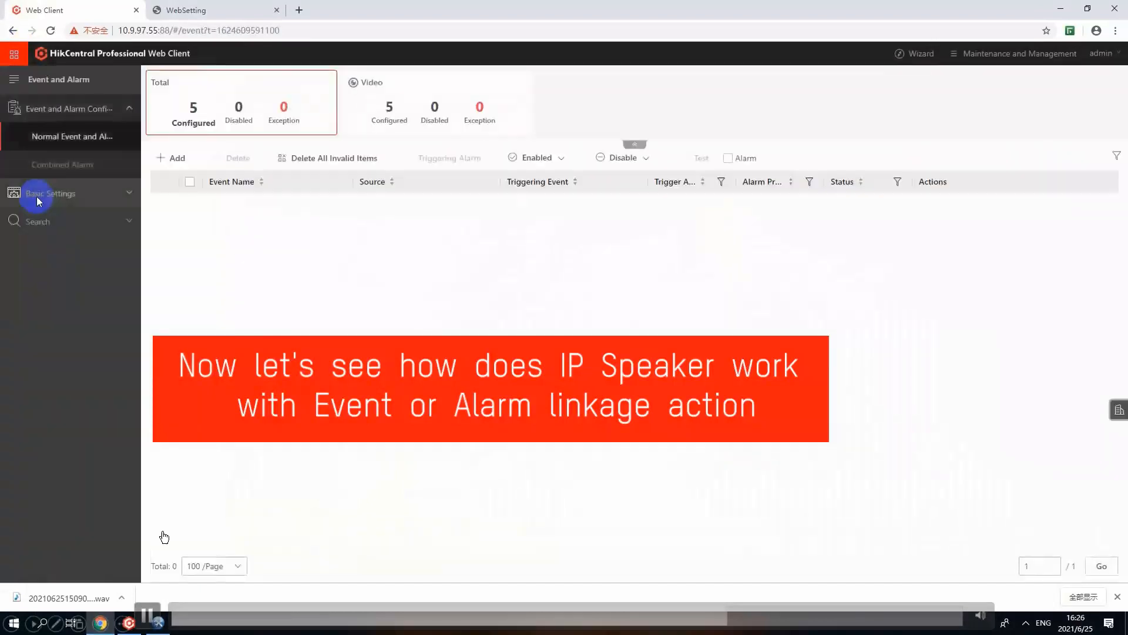
click(149, 615)
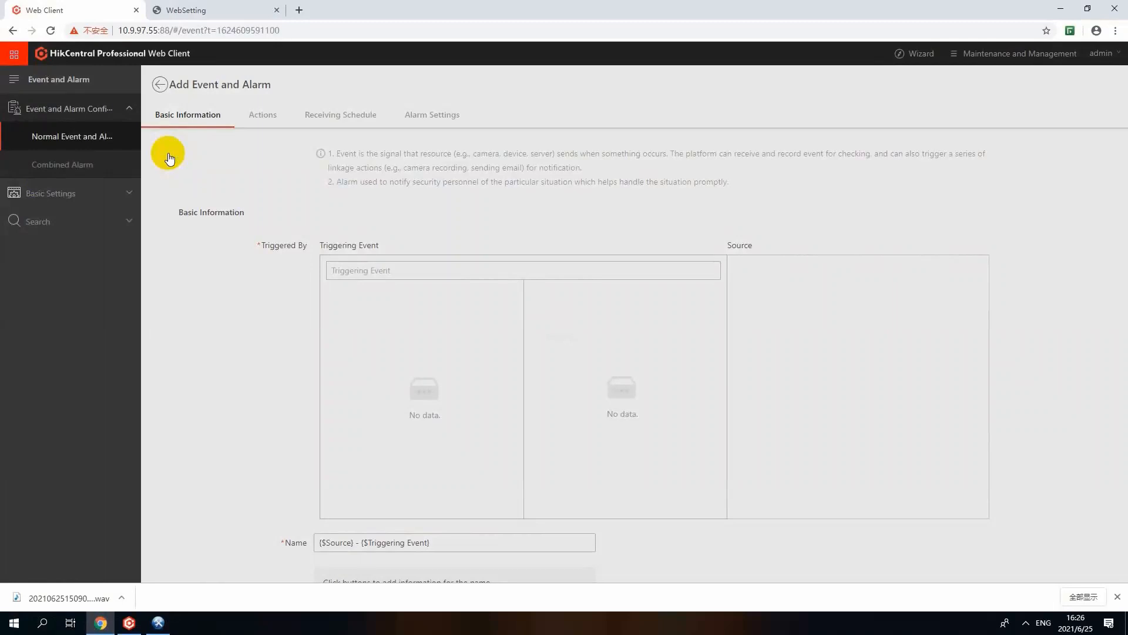
mouse_move(179, 163)
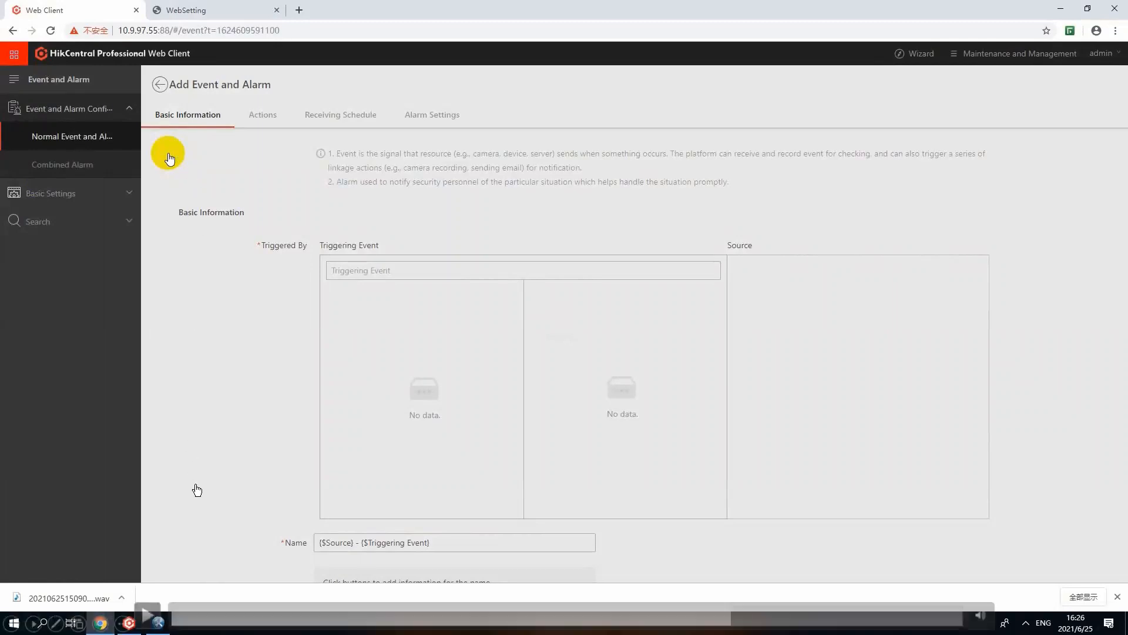
click(153, 615)
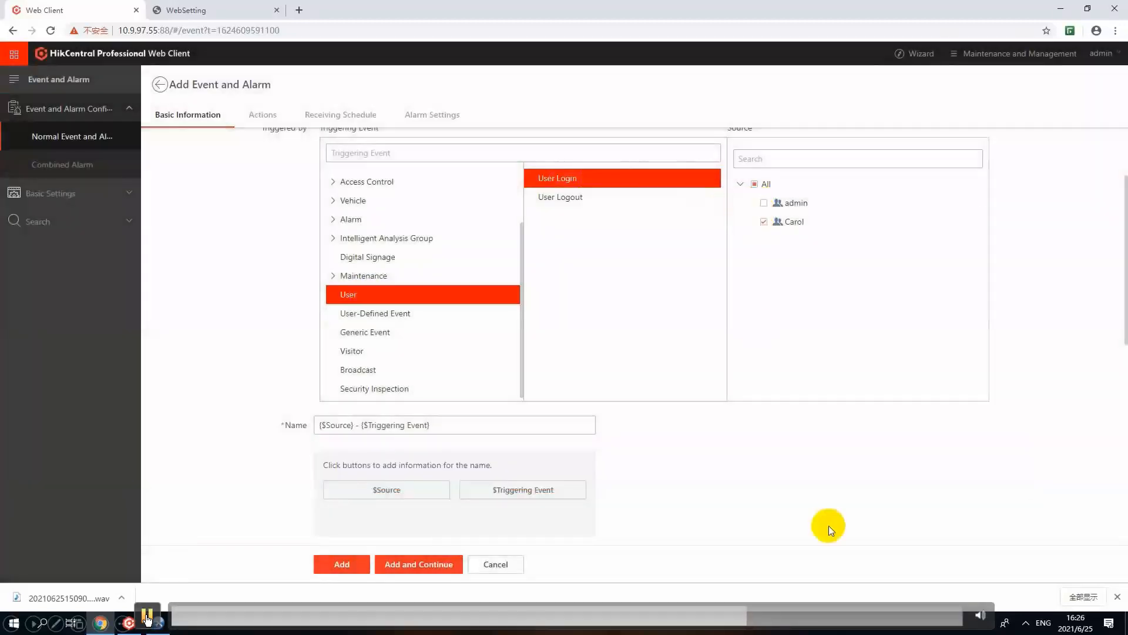
click(153, 613)
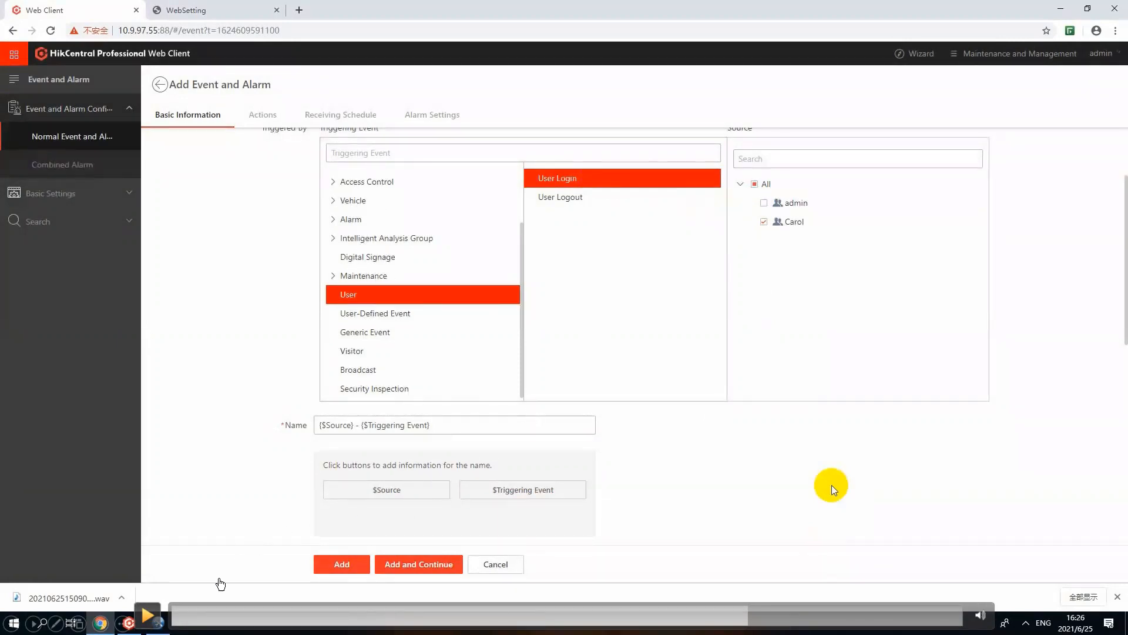
click(147, 615)
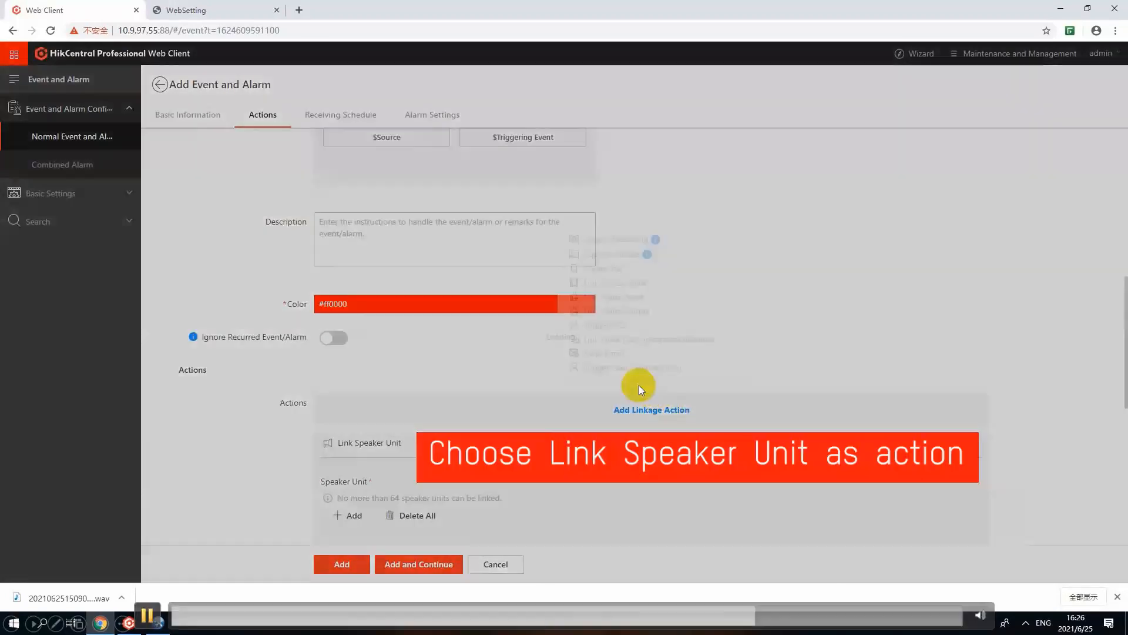
click(147, 614)
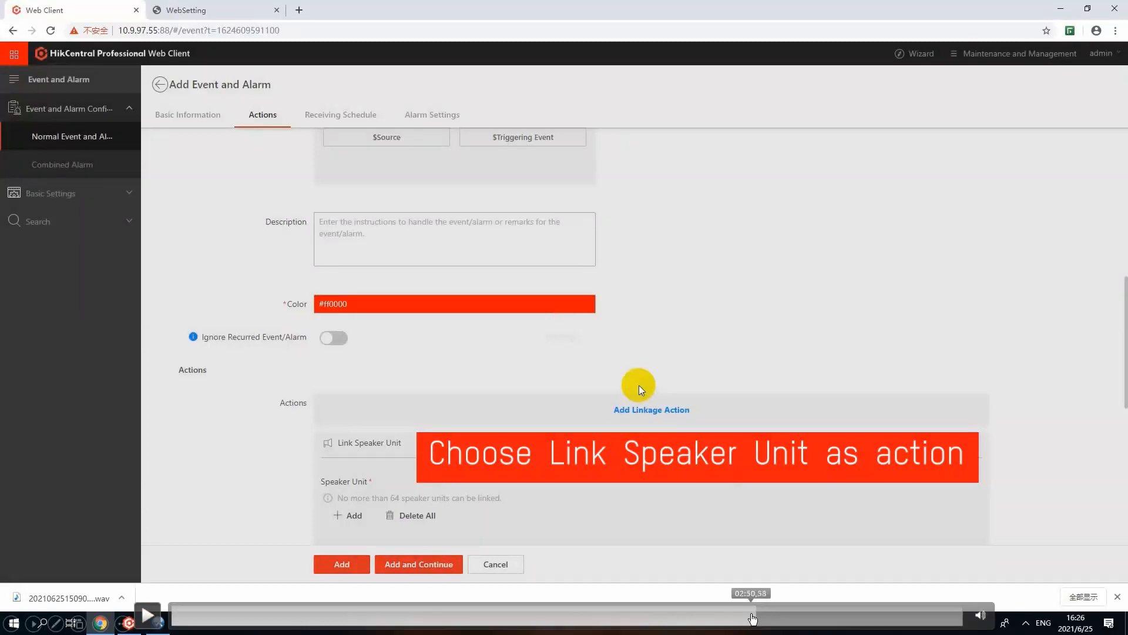
click(752, 617)
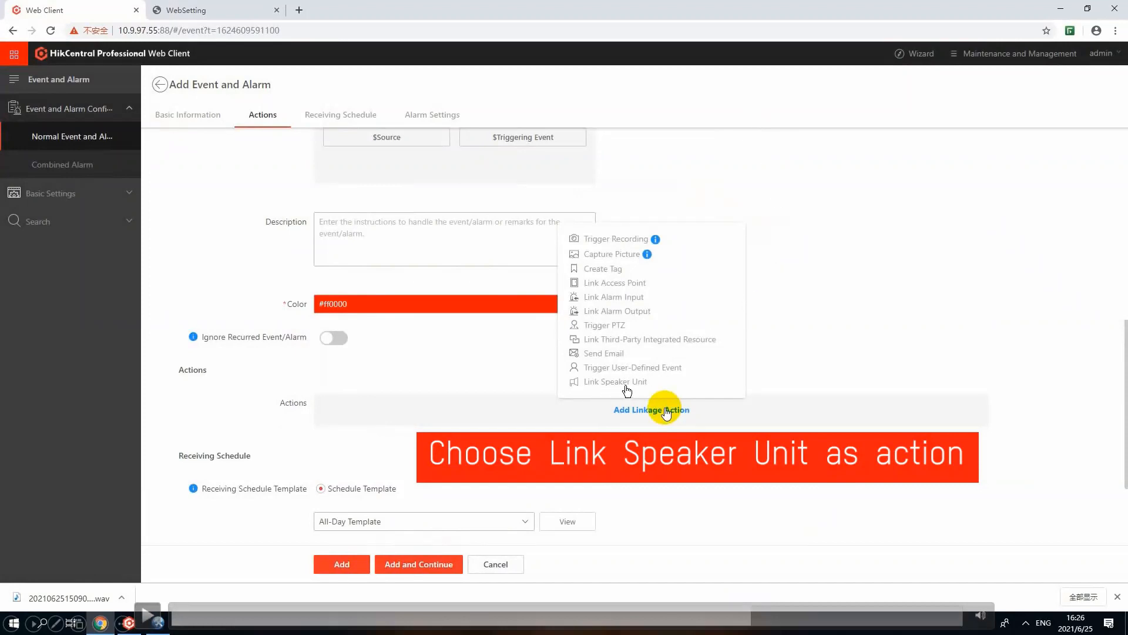
click(147, 614)
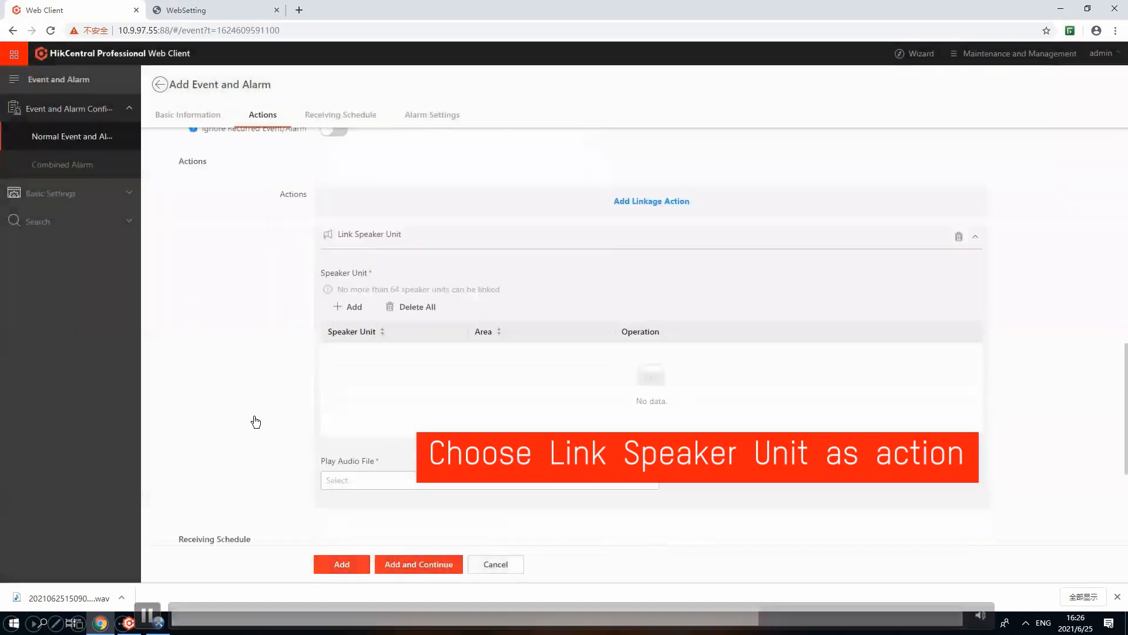
click(146, 614)
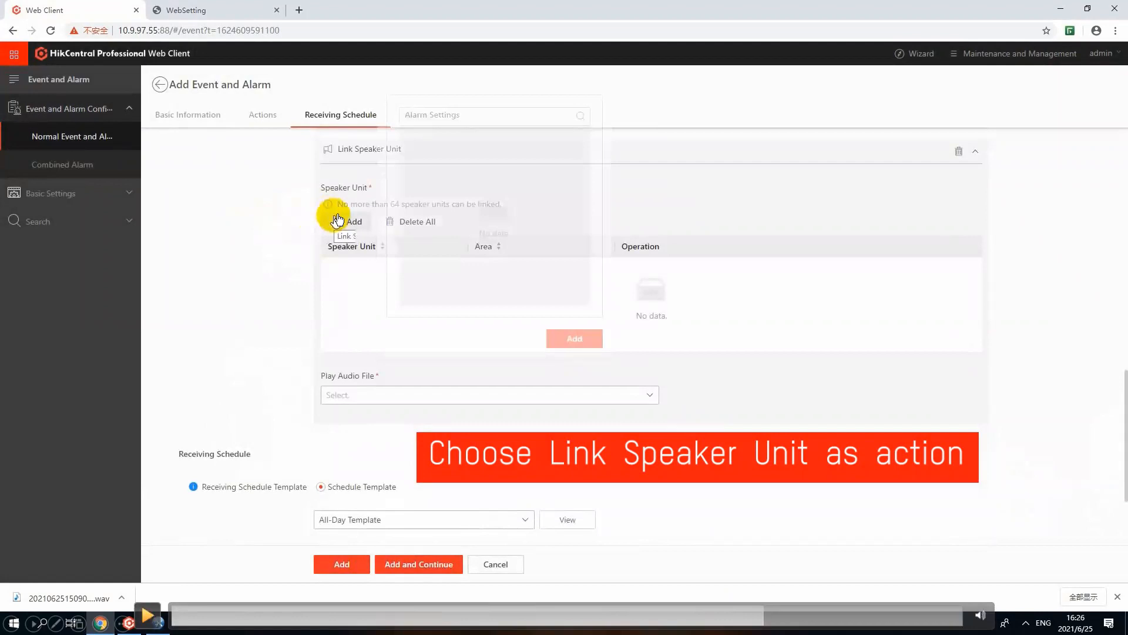
click(147, 614)
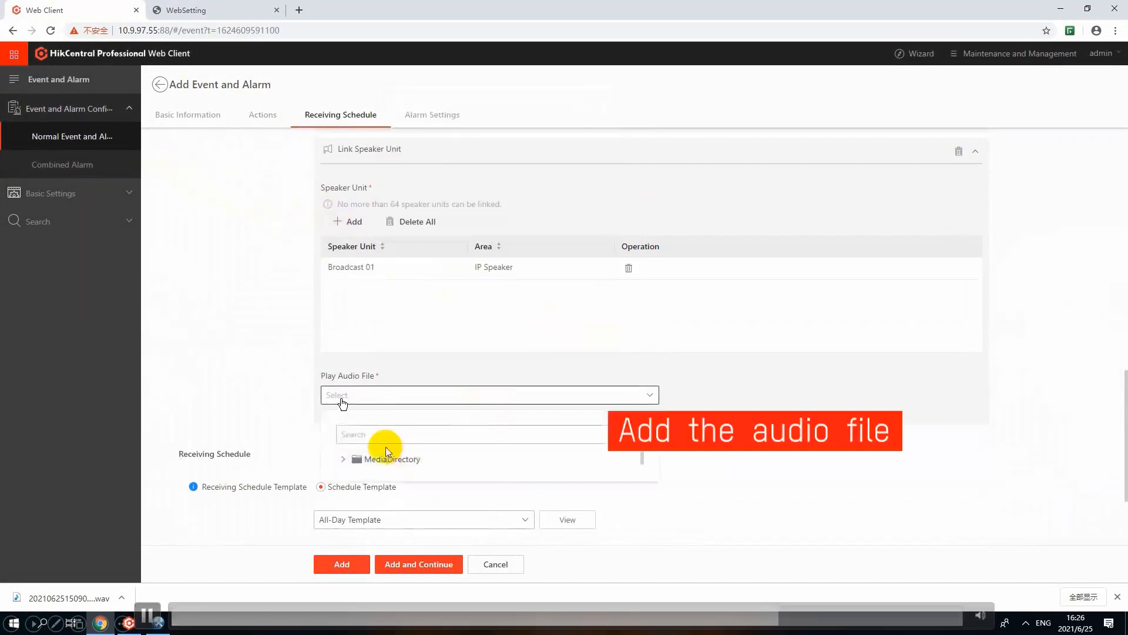
Step: Choose AlarmLinkagefile from Media Test as the linked speaker unit's audio file and turn on Trigger Alarm
click(343, 458)
click(394, 477)
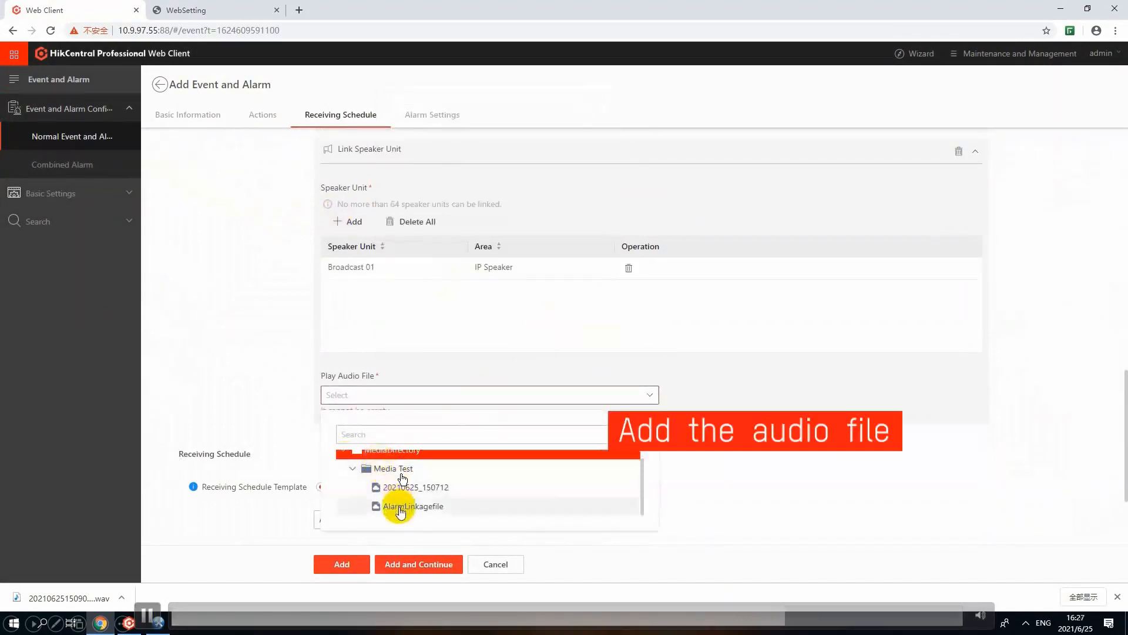
click(405, 506)
scroll(471, 428, down, 2)
click(351, 485)
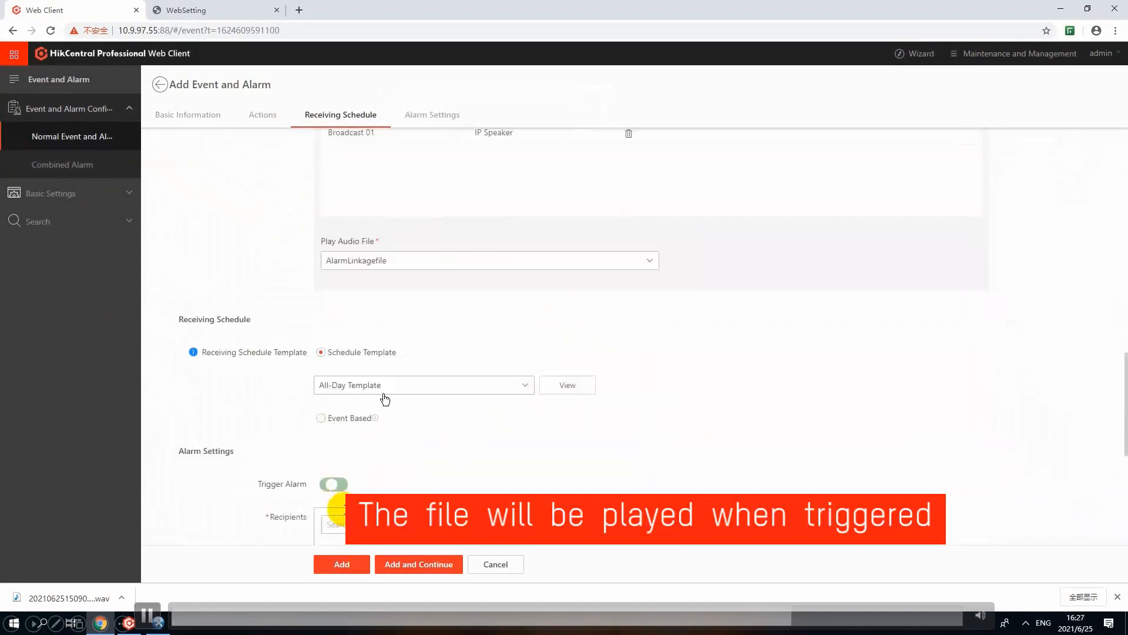
Step: Add the user login alarm with its linked speaker unit and return to the event and alarm list
scroll(466, 471, down, 5)
click(365, 569)
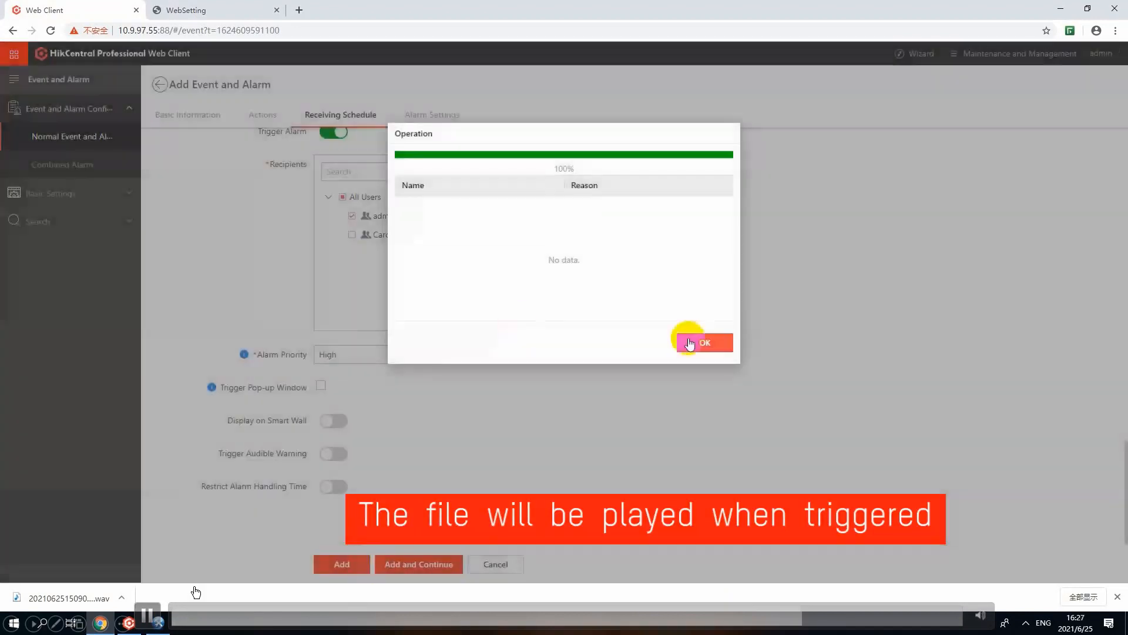
click(689, 339)
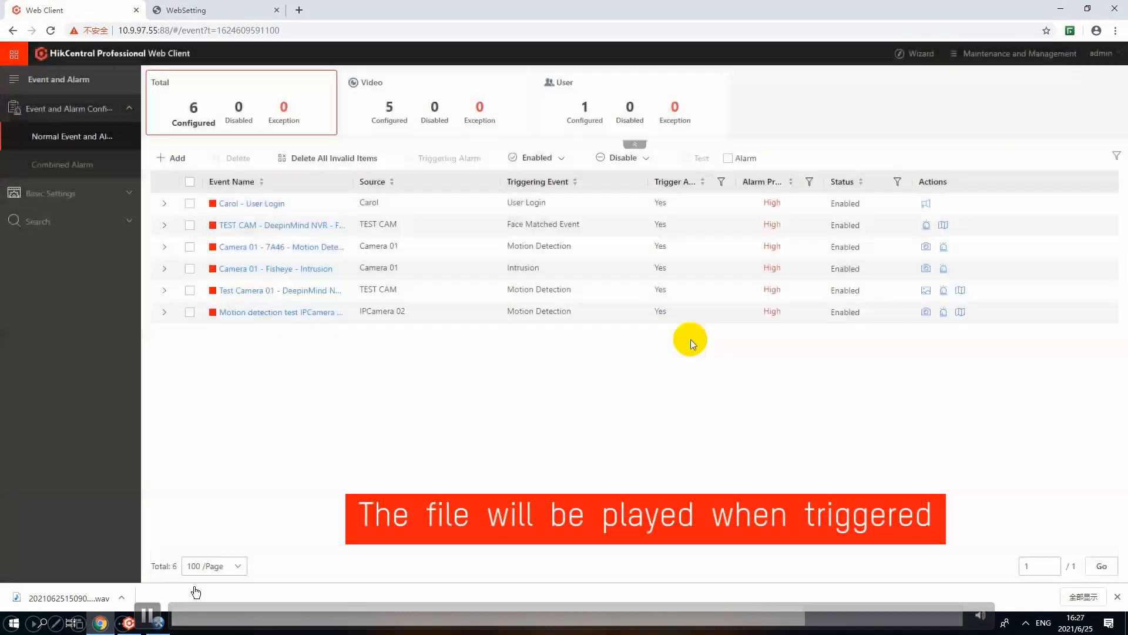
mouse_move(926, 202)
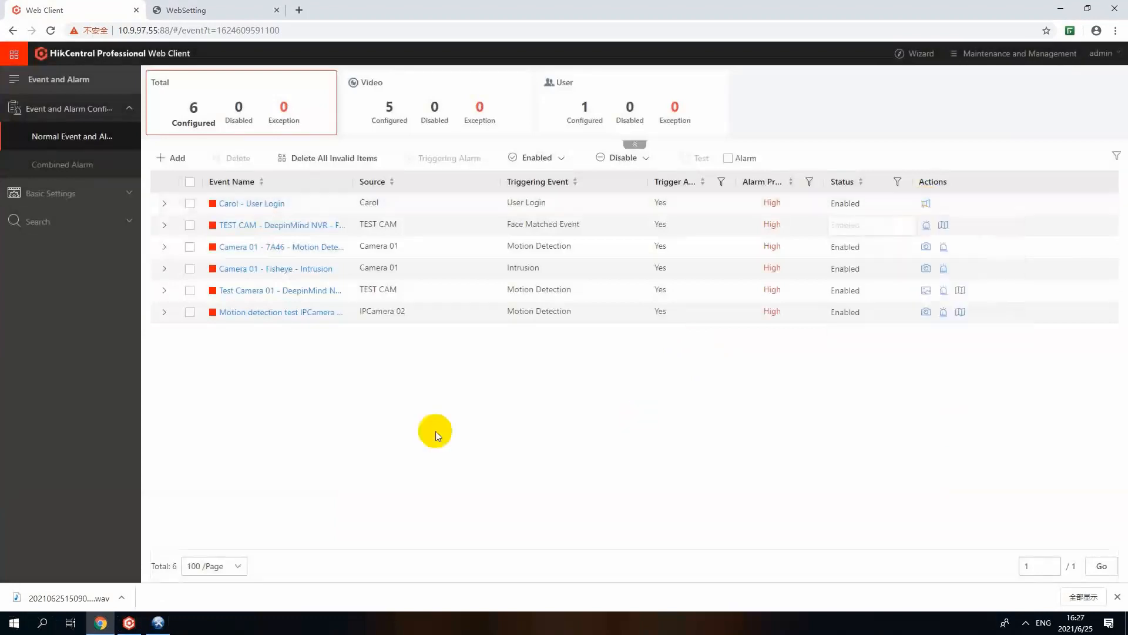
Step: Open Map Settings and expand the resources available for adding to the plant-playout map
click(21, 56)
scroll(70, 353, down, 10)
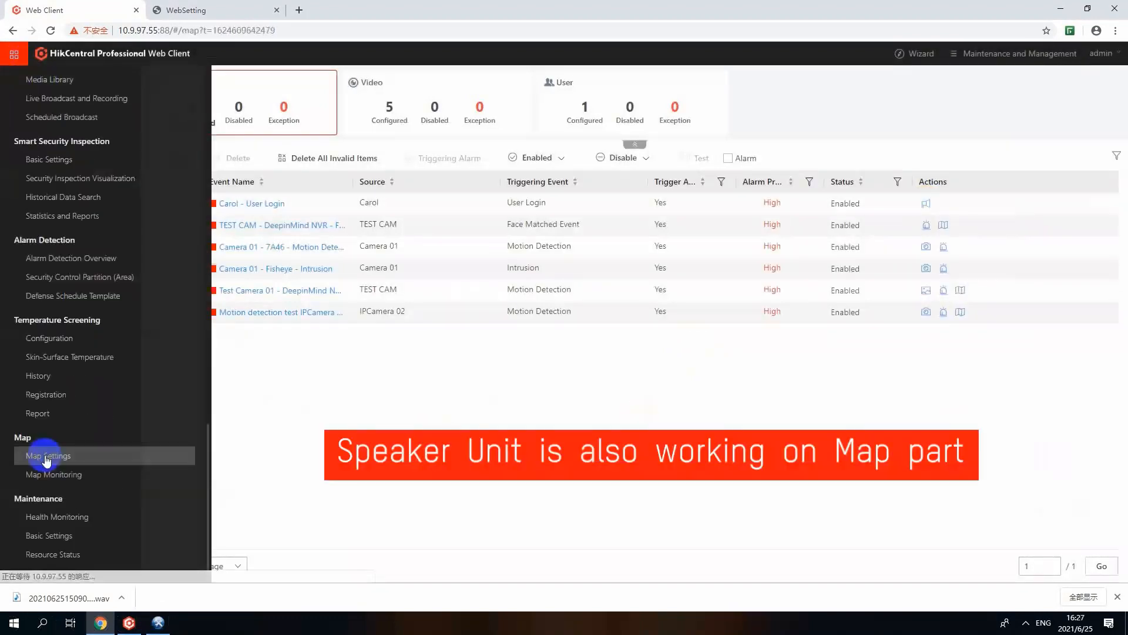
click(47, 456)
click(1084, 209)
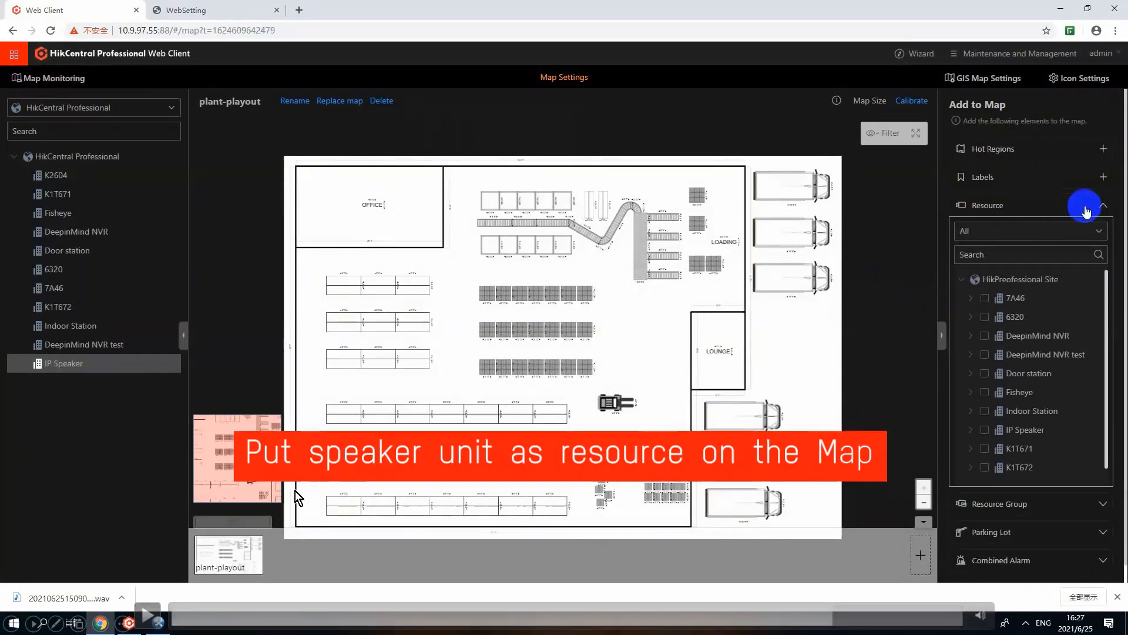
click(157, 617)
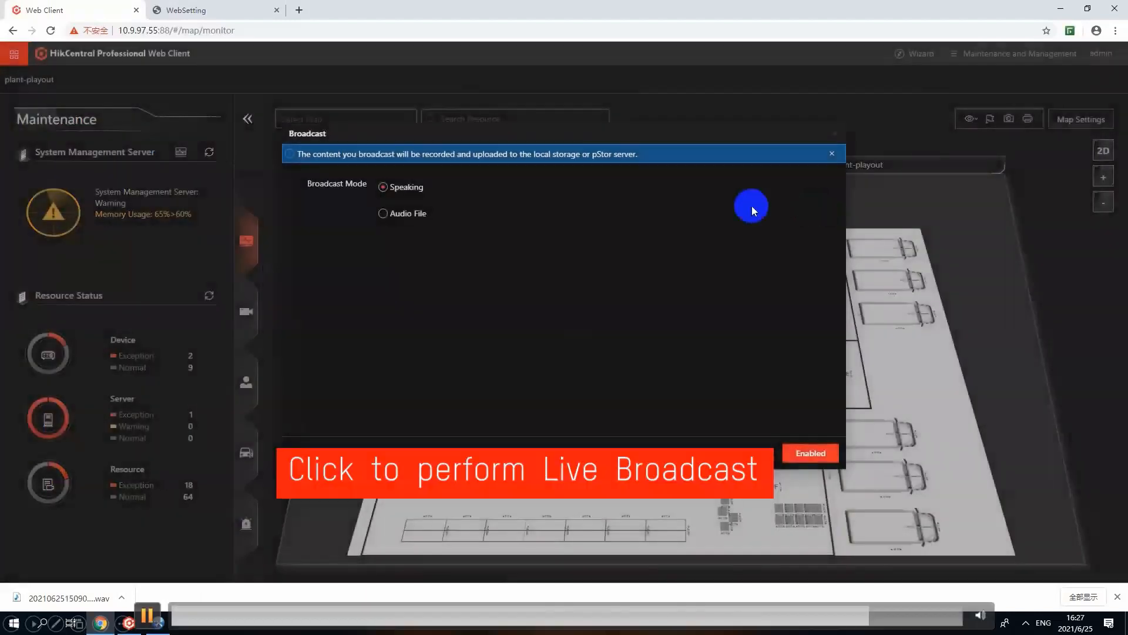
click(147, 615)
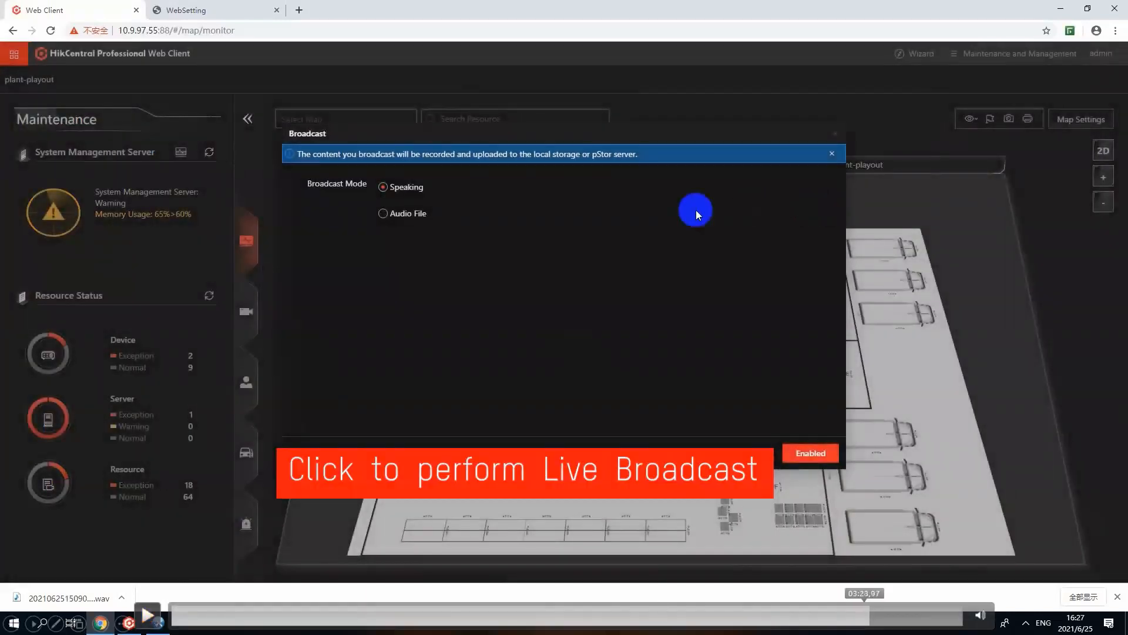
click(865, 615)
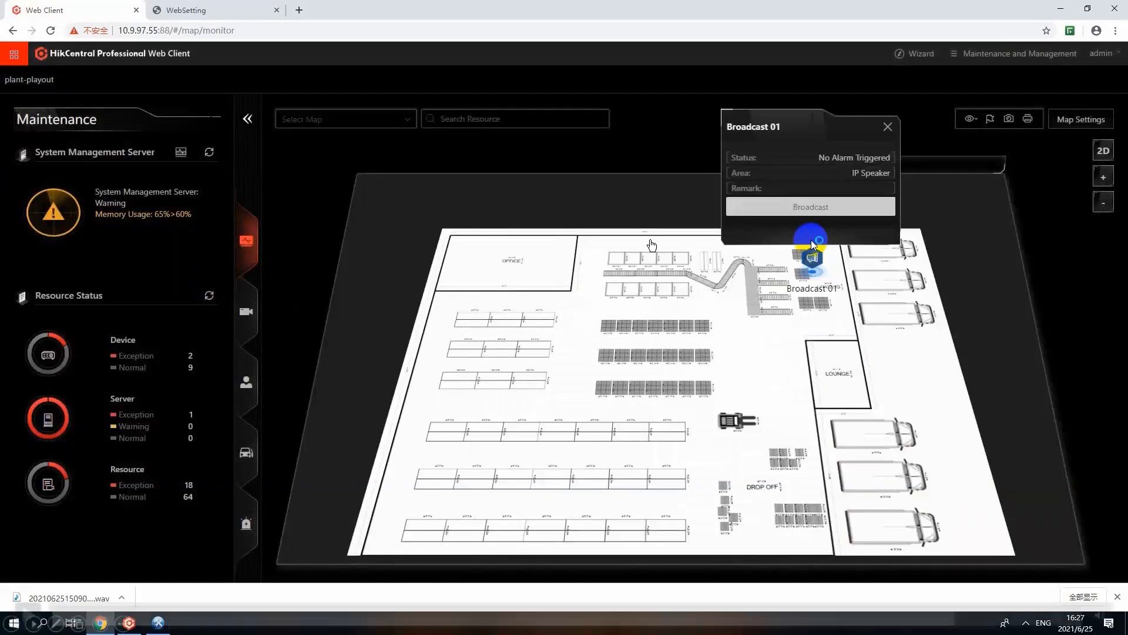
click(159, 602)
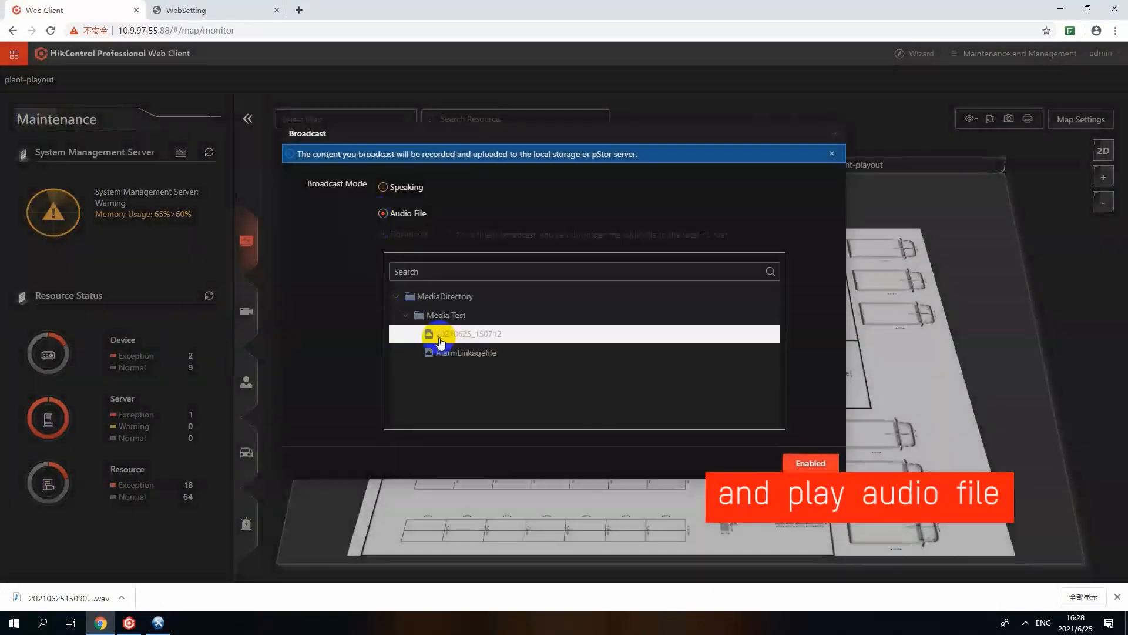
Step: Start broadcasting the audio file AlarmLinkagefile through the Broadcast 01 speaker unit on the map
click(809, 463)
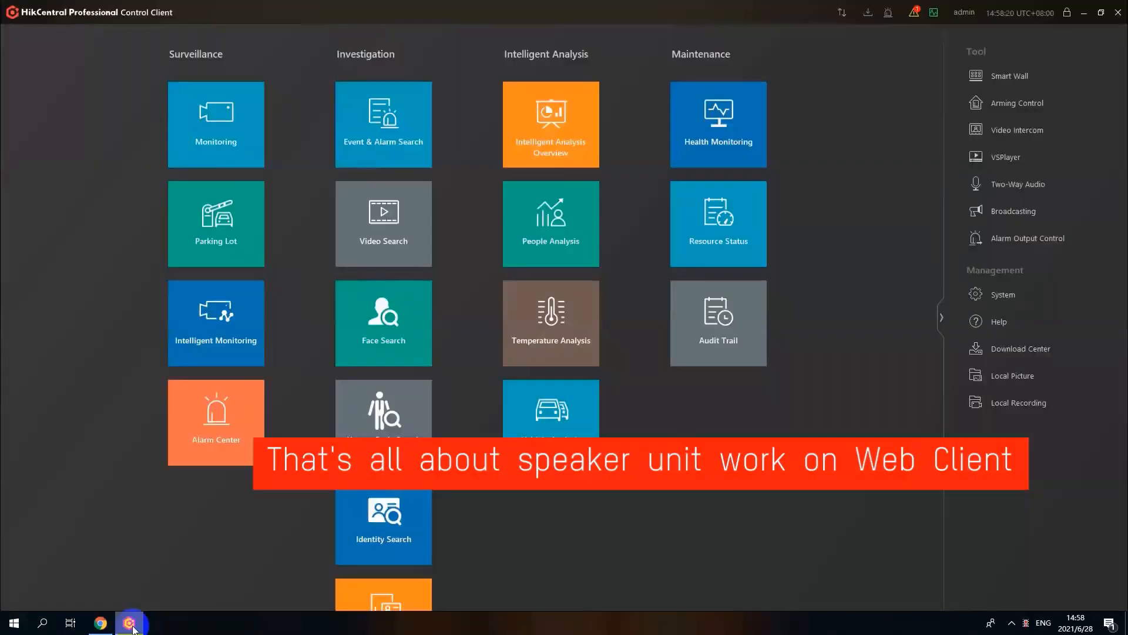
Step: In the HikCentral Control Client, open the IP Speaker area's Broadcast 01 speaker unit in live view
click(261, 142)
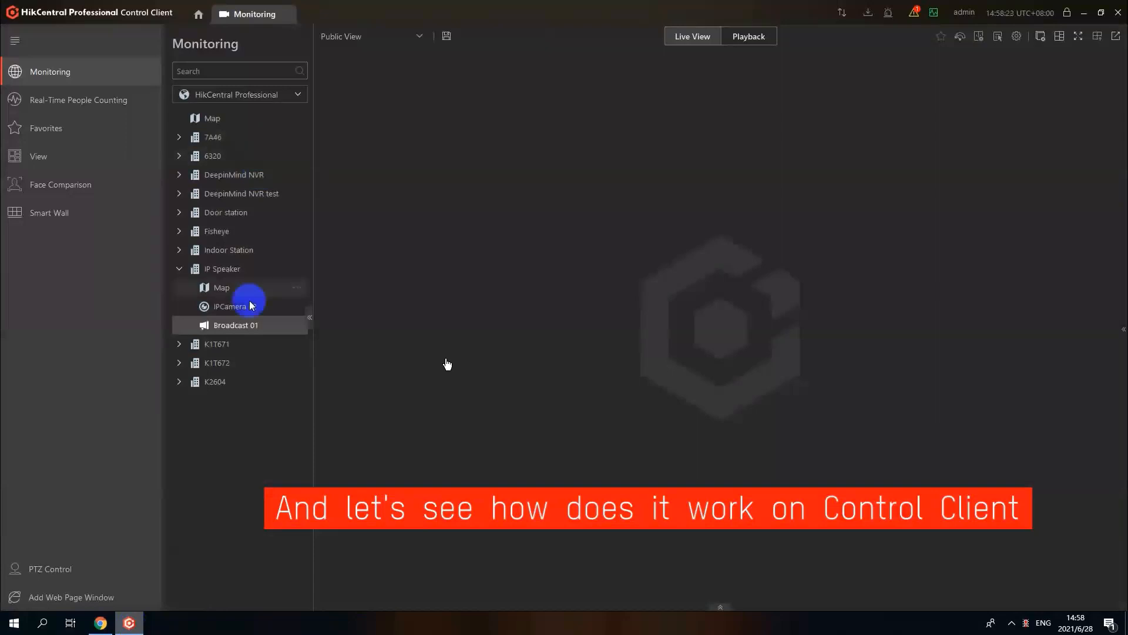
double_click(248, 326)
click(393, 360)
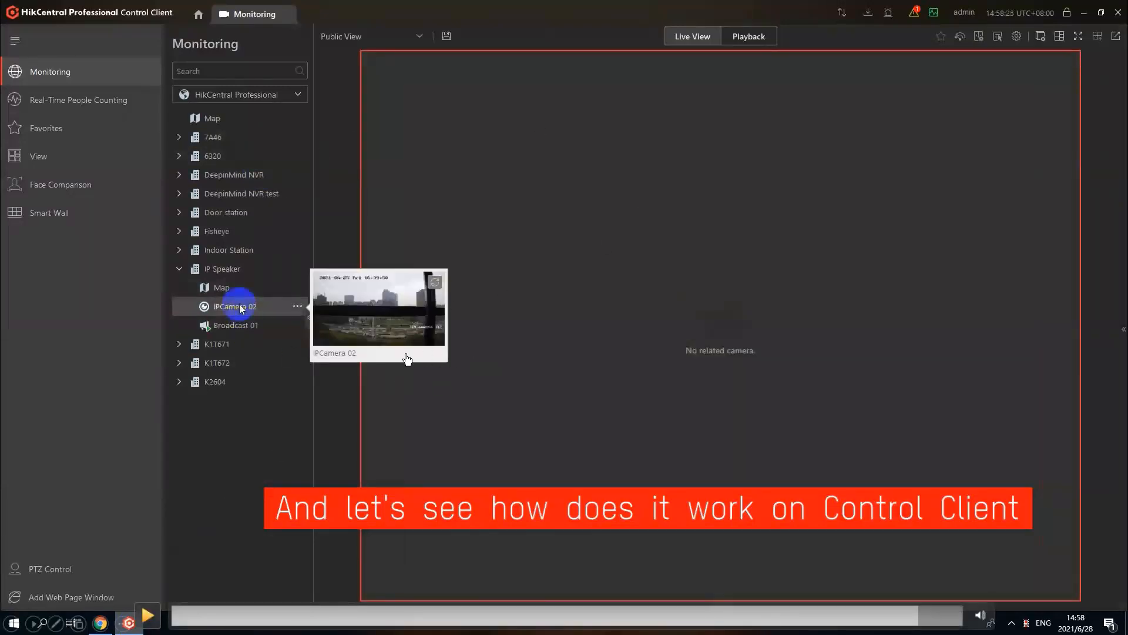
click(147, 615)
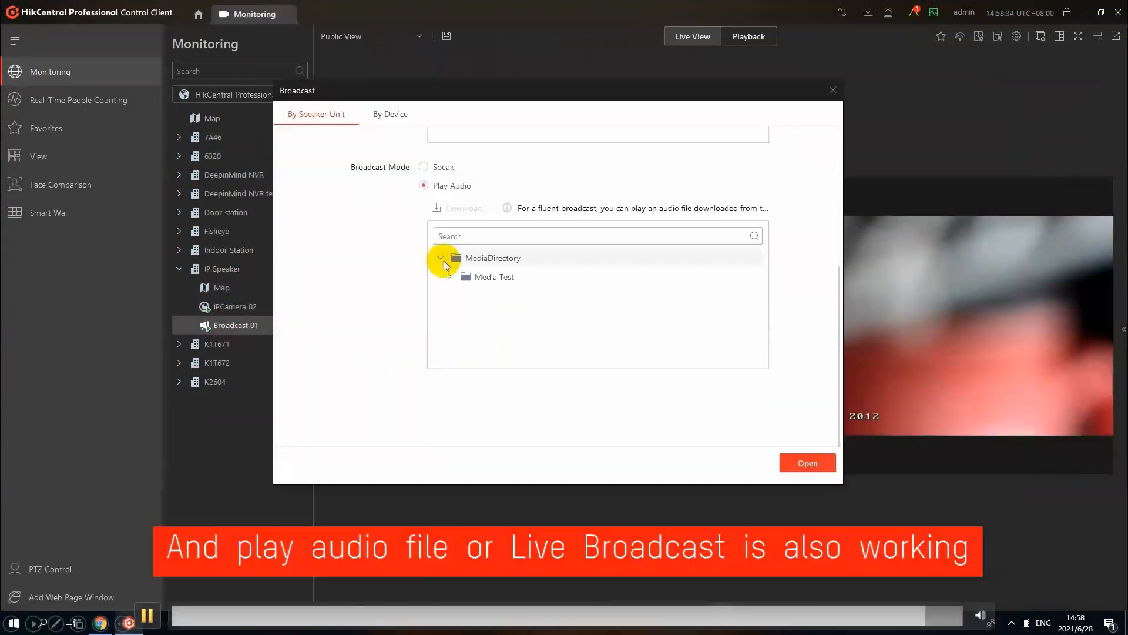
click(218, 449)
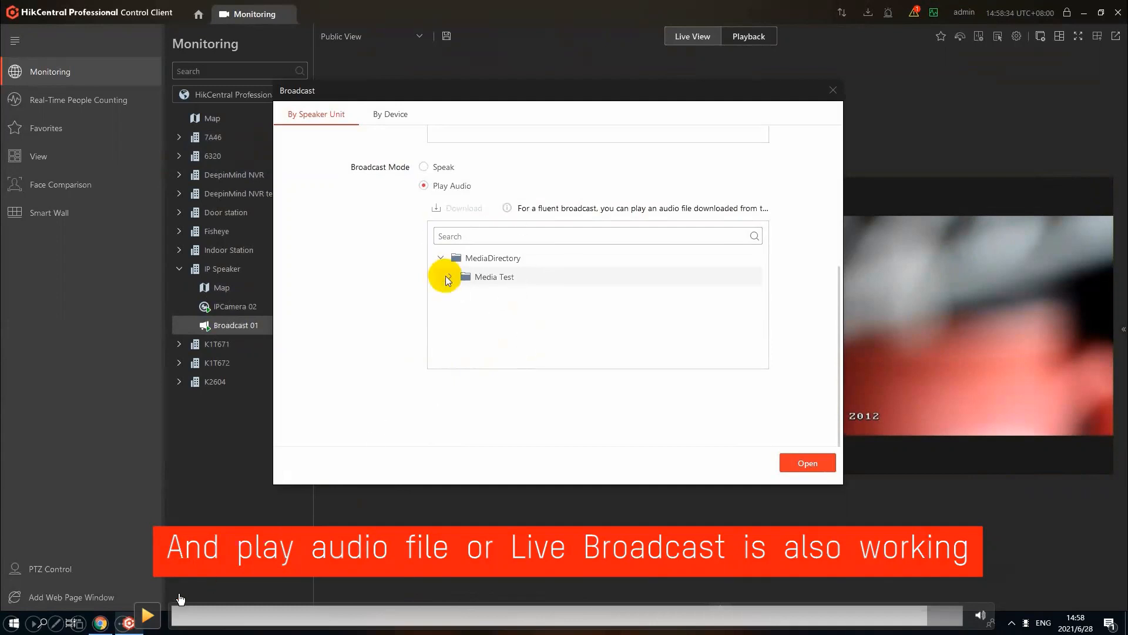
click(146, 615)
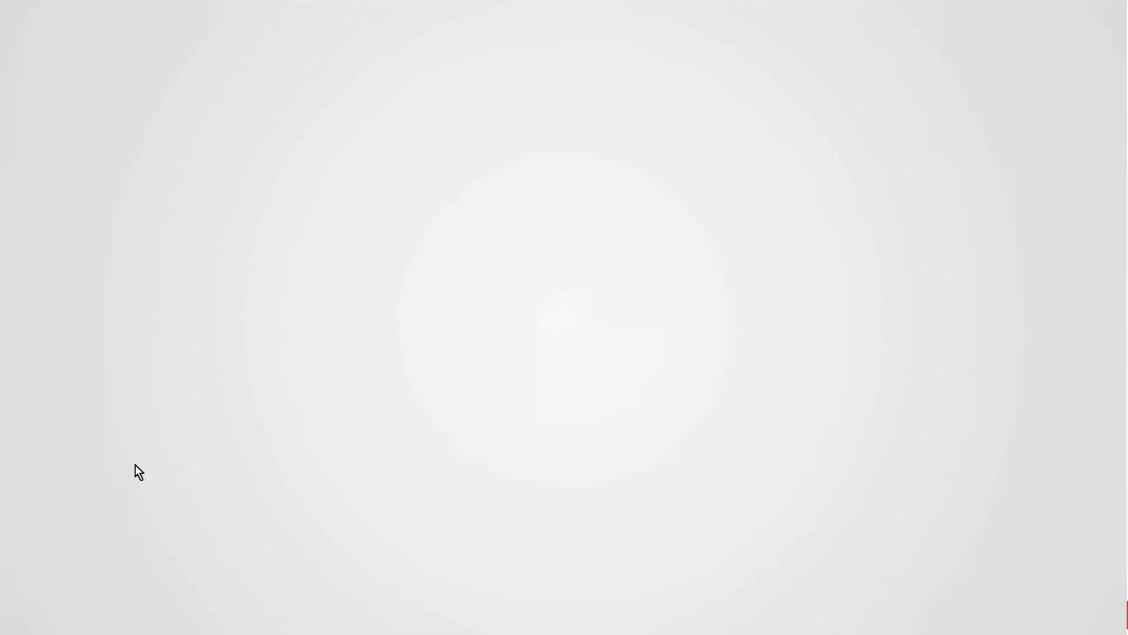
click(371, 344)
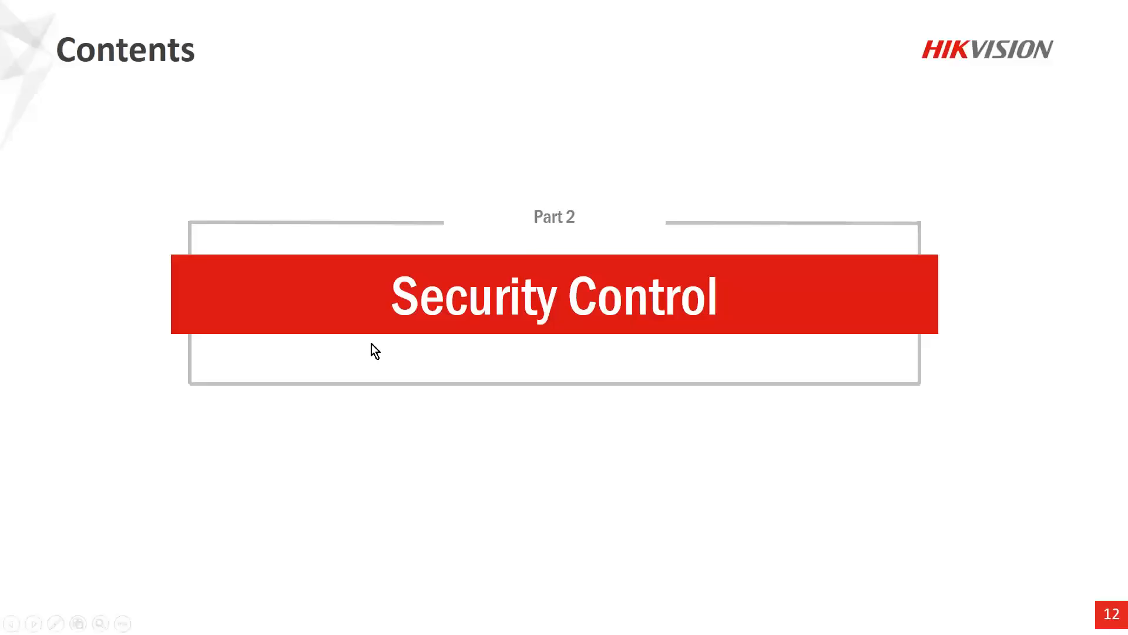
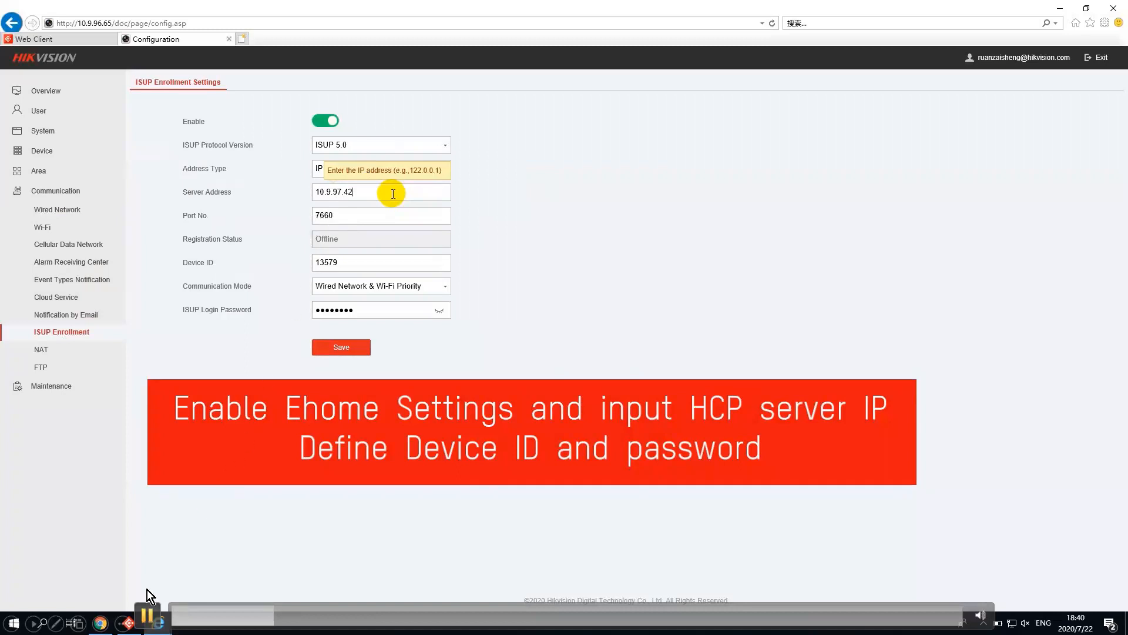
Step: Pause and replay the demo video at the ISUP Enrollment Settings to examine the server address, device ID and login password fields
click(147, 614)
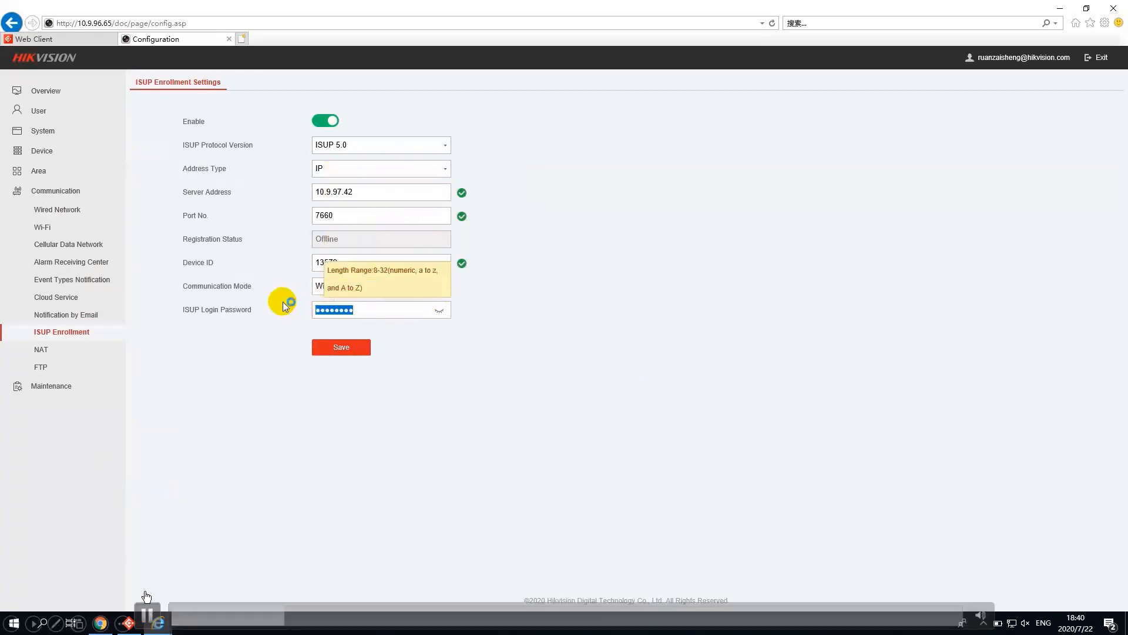
click(147, 614)
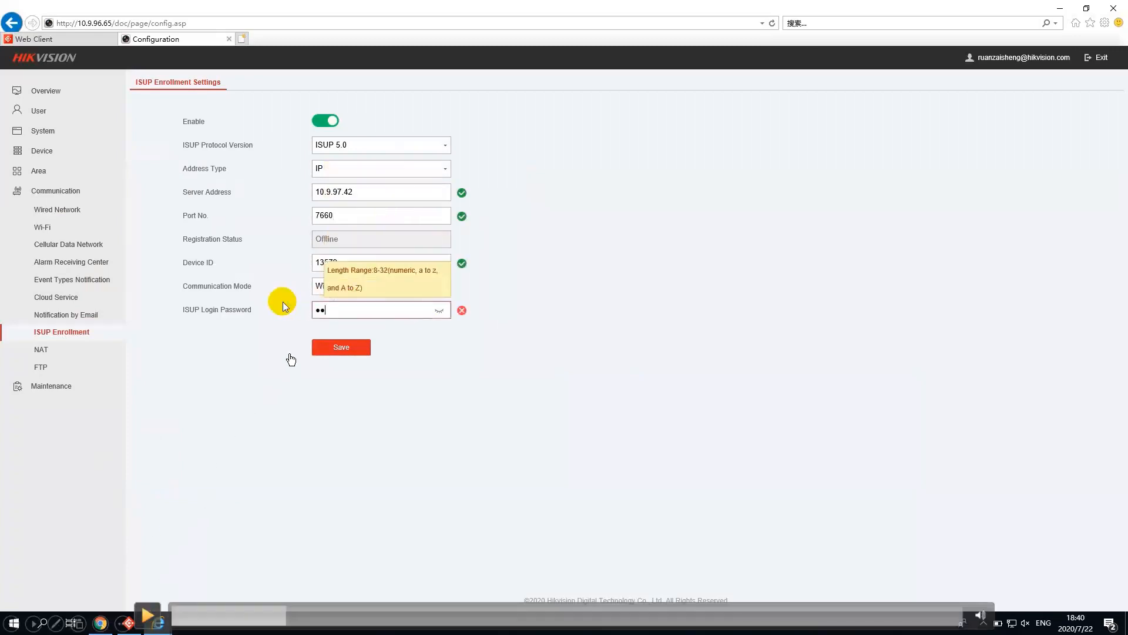
click(283, 615)
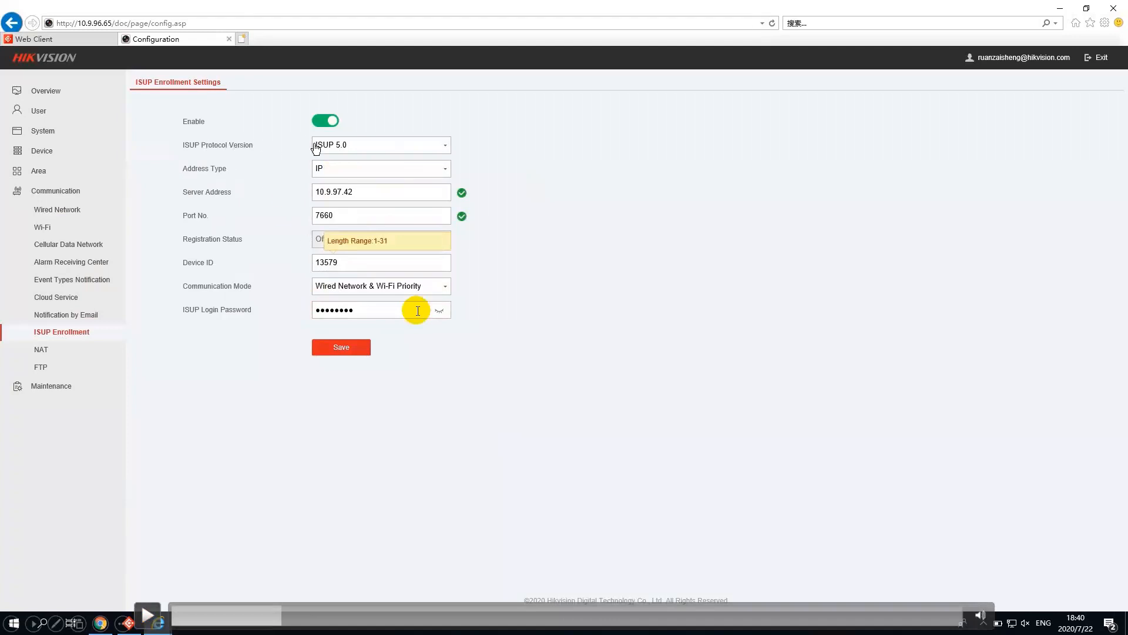
click(148, 614)
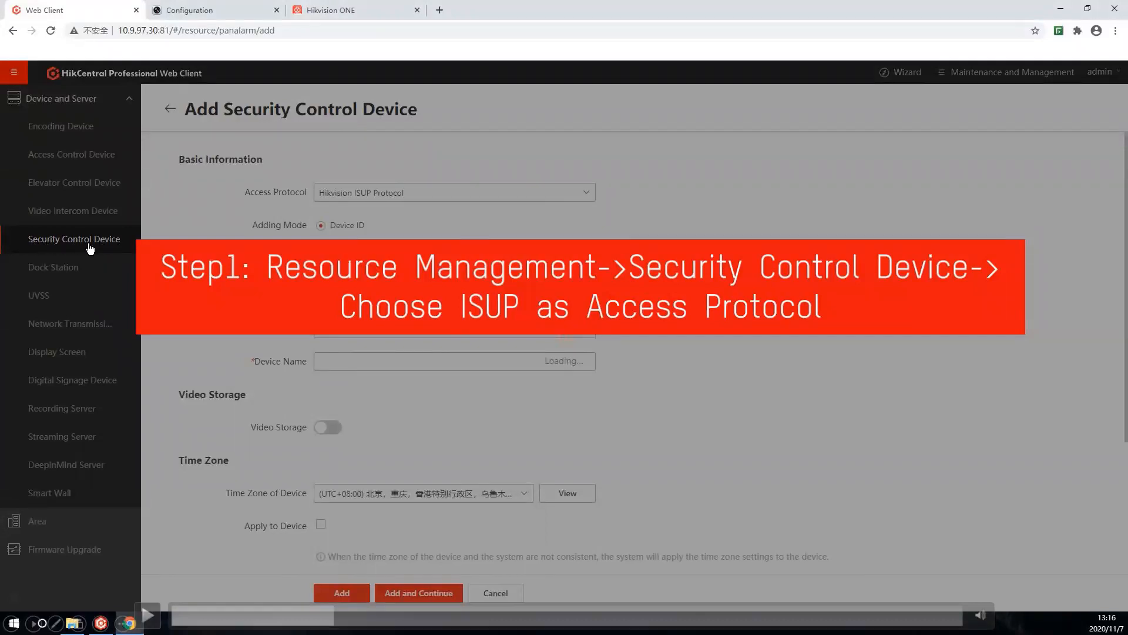
Step: Replay the demo video section on adding a security control device with the Hikvision ISUP Protocol, from access protocol to video storage
click(147, 614)
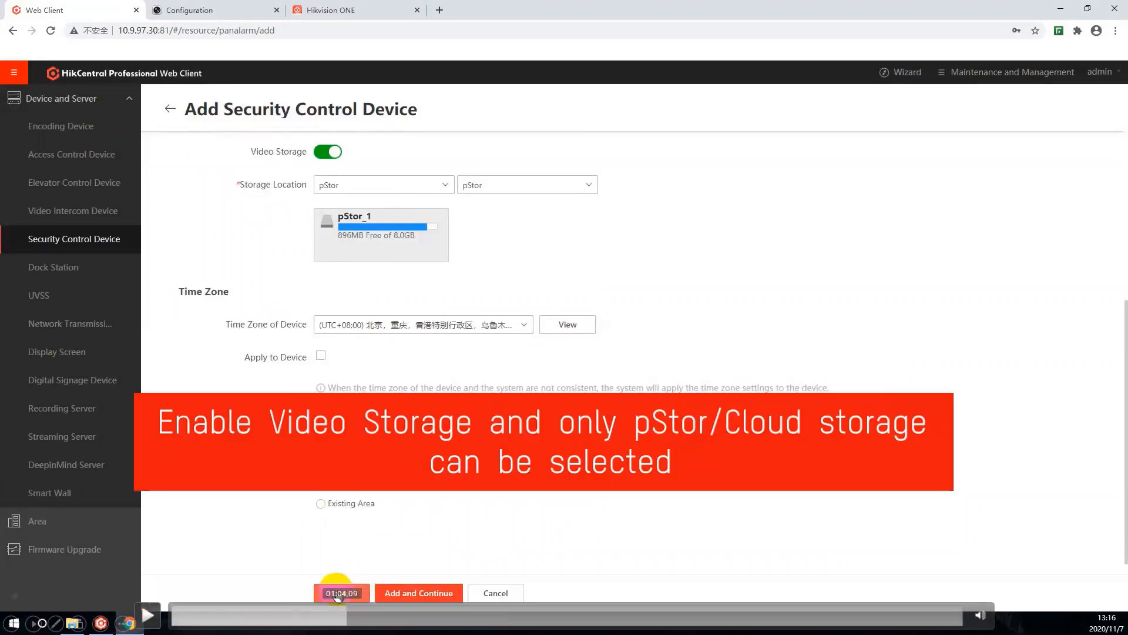
click(343, 616)
drag(339, 616, 330, 616)
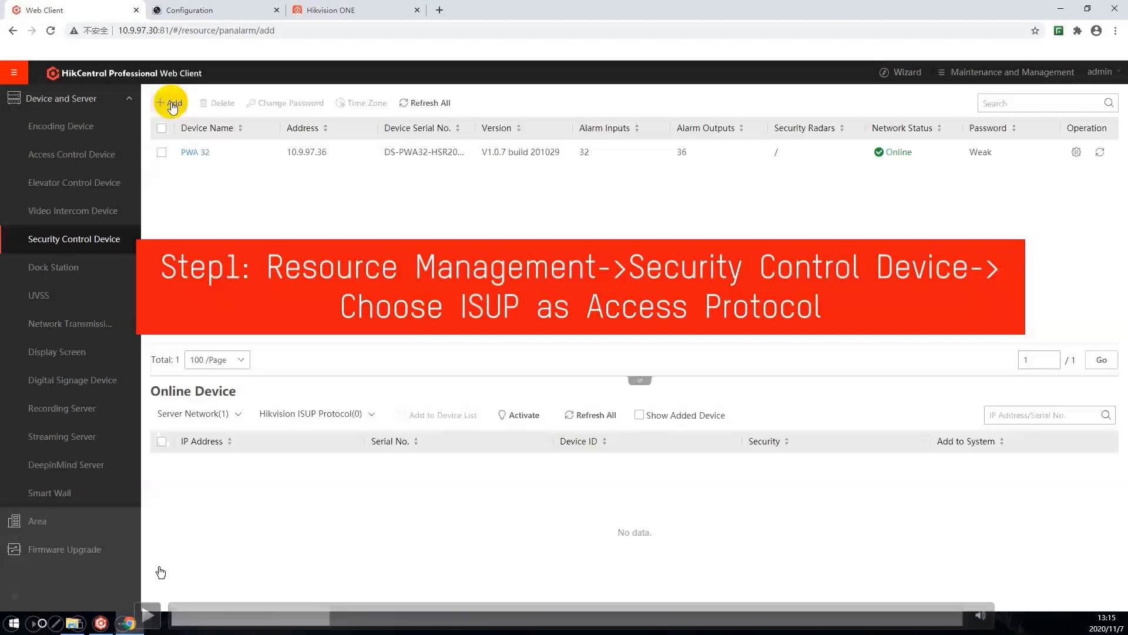
click(150, 614)
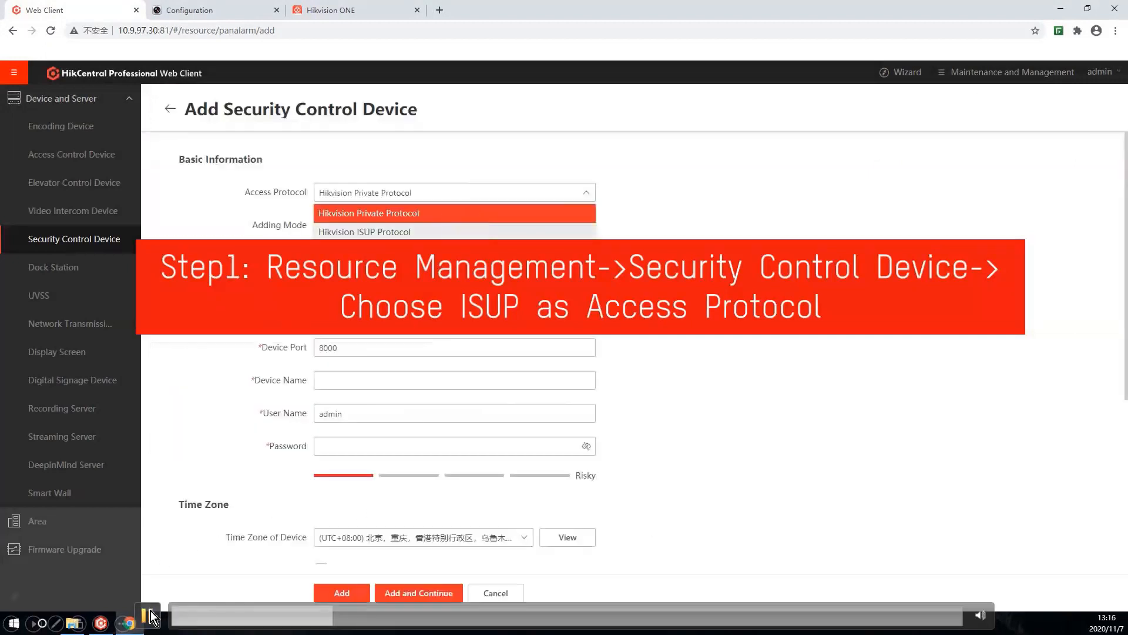
click(150, 615)
click(150, 616)
click(148, 615)
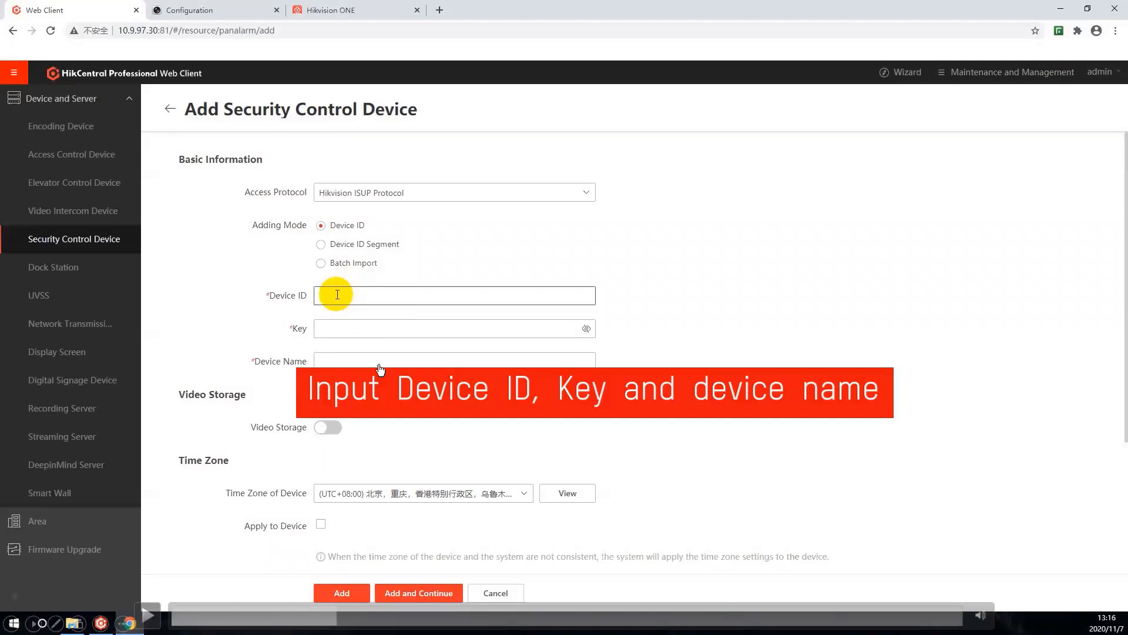
click(154, 612)
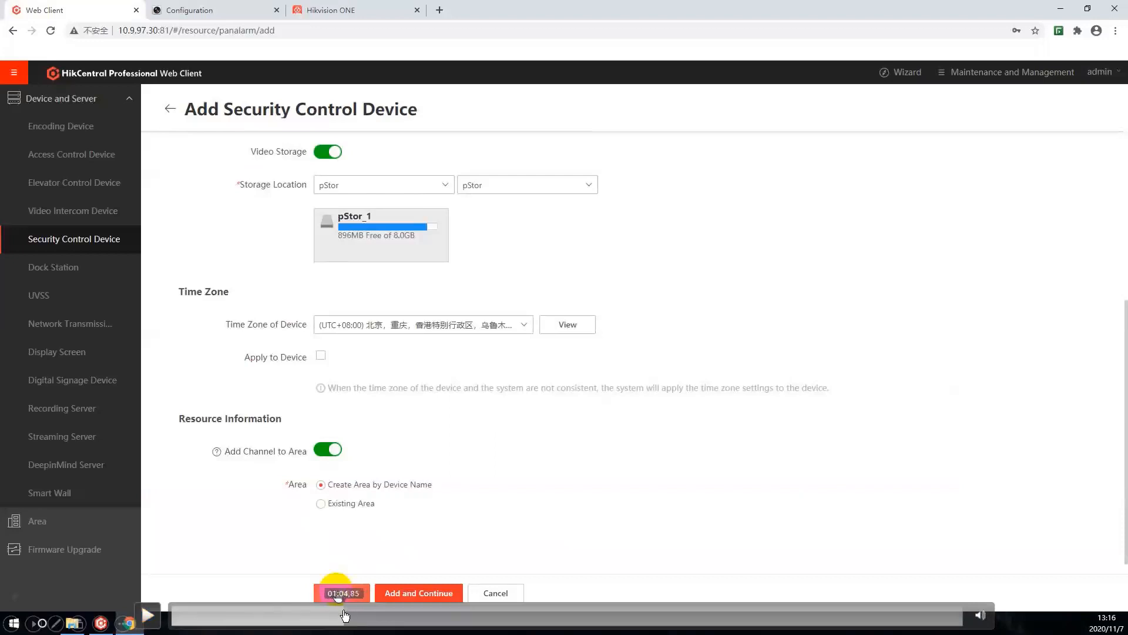
click(345, 614)
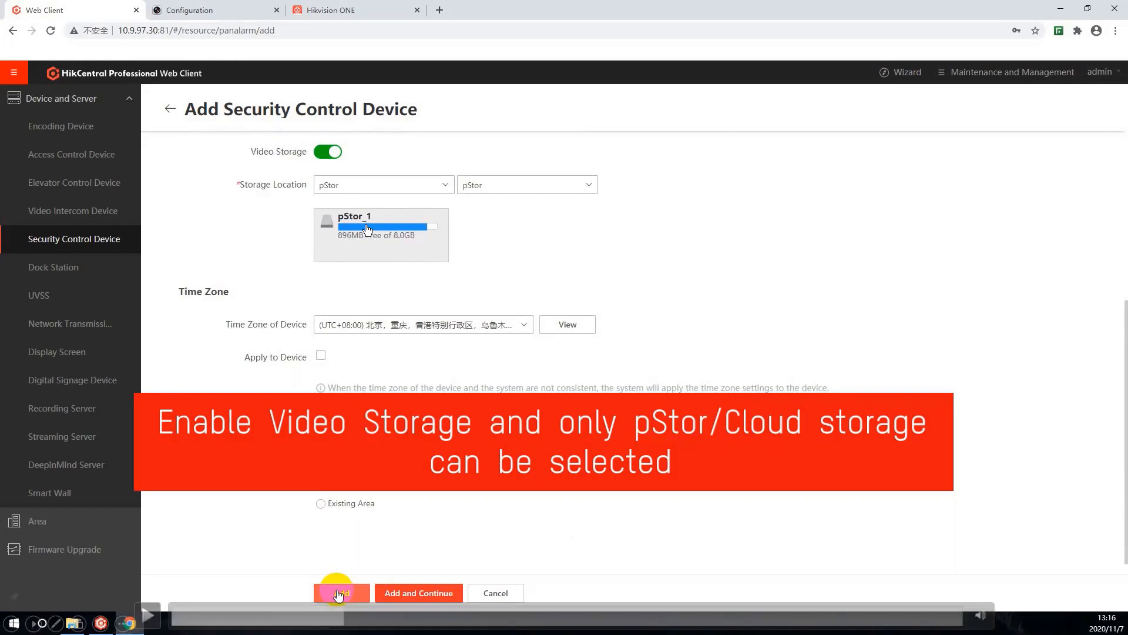
Step: Continue the demo video and pause it on the AX area's alarm inputs to examine the status of Wireless Zone 1_AX
click(148, 616)
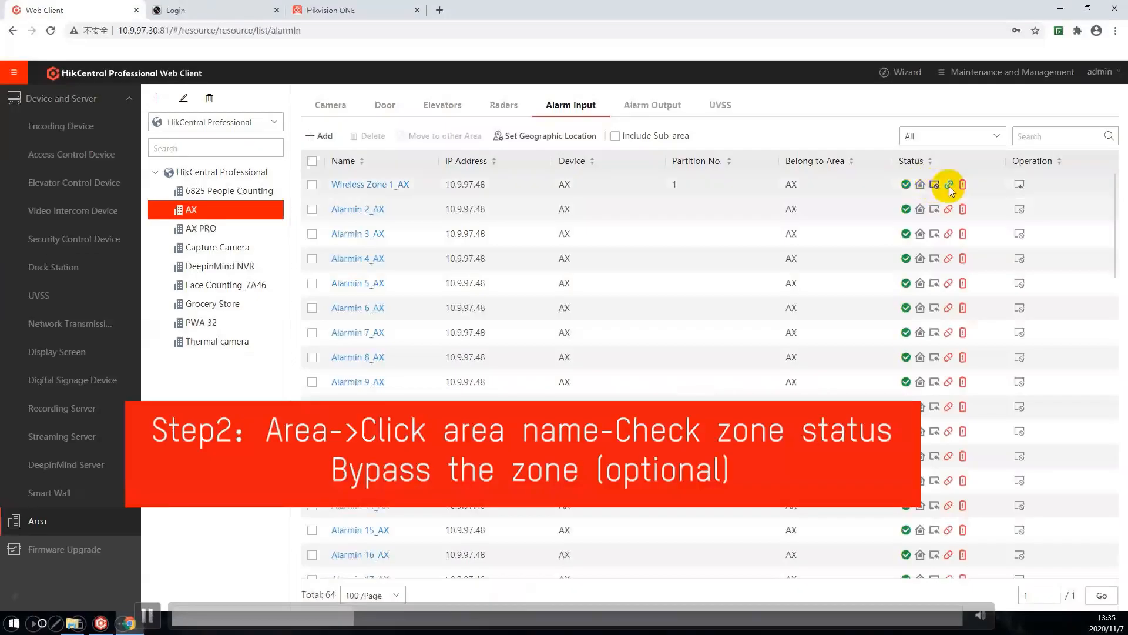
click(148, 615)
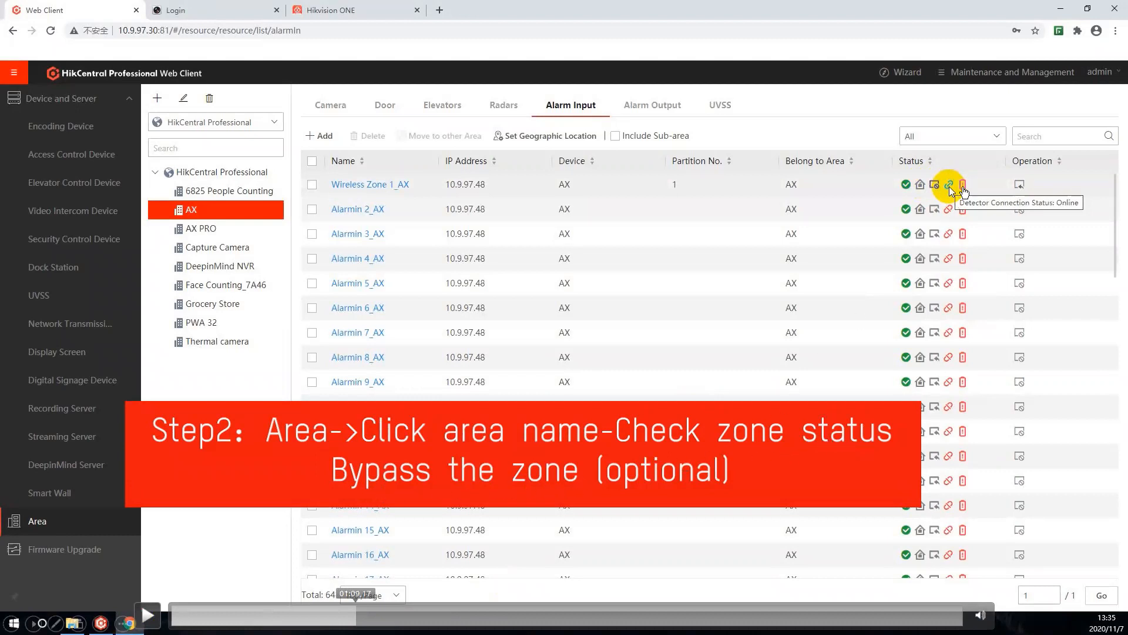
click(156, 614)
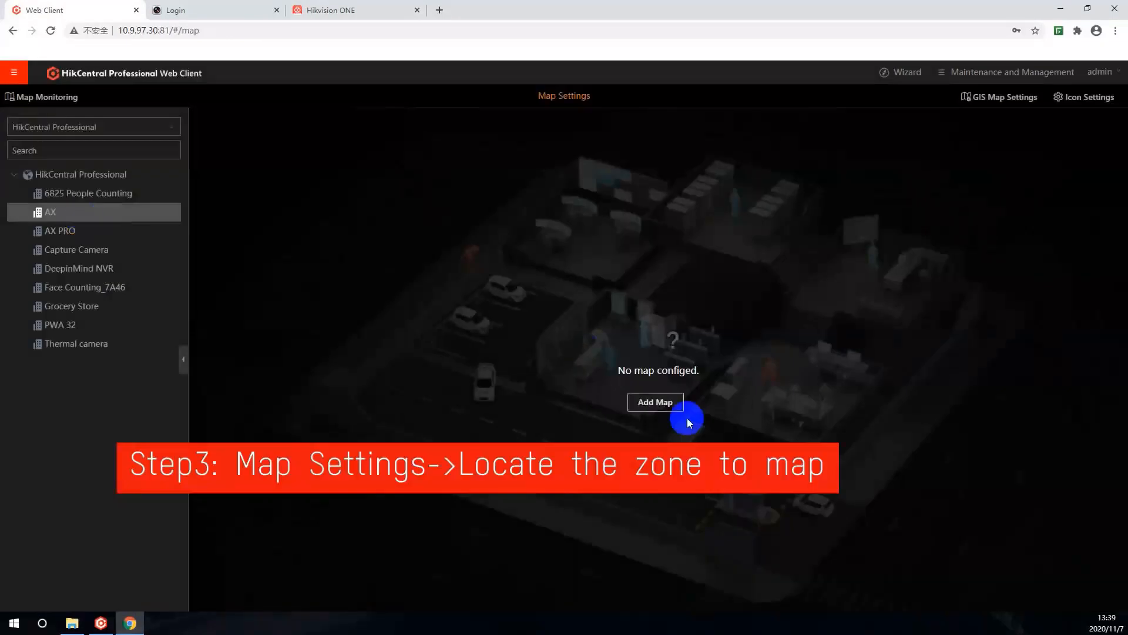
Step: Add an e-map to the AX area and place the alarm input Wireless Zone 1_AX on it
click(650, 402)
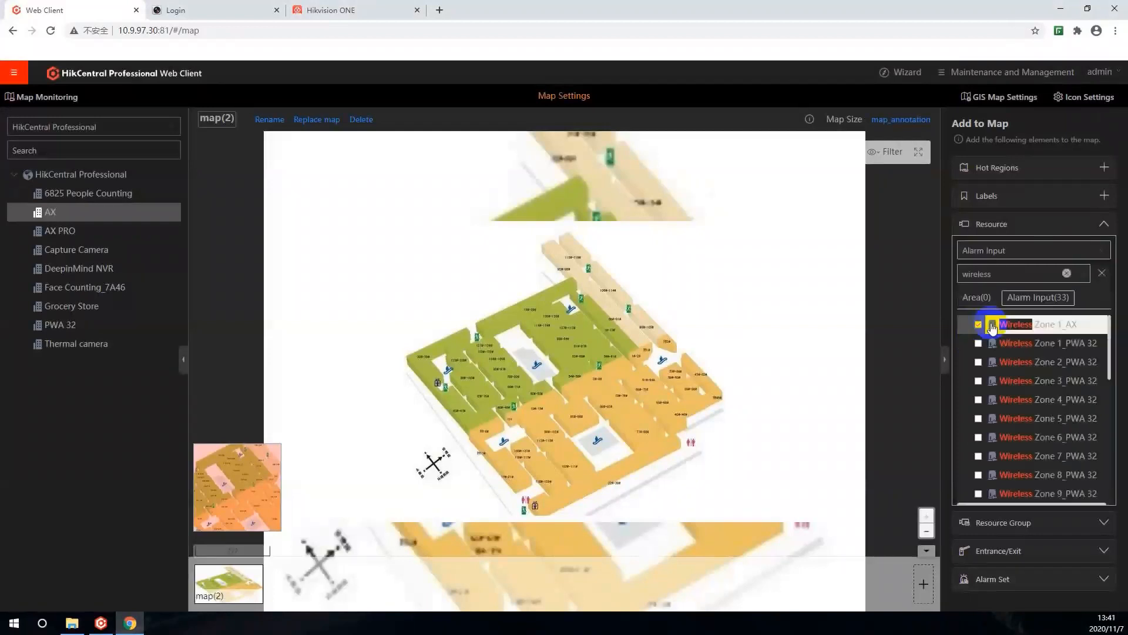
drag(999, 324, 568, 376)
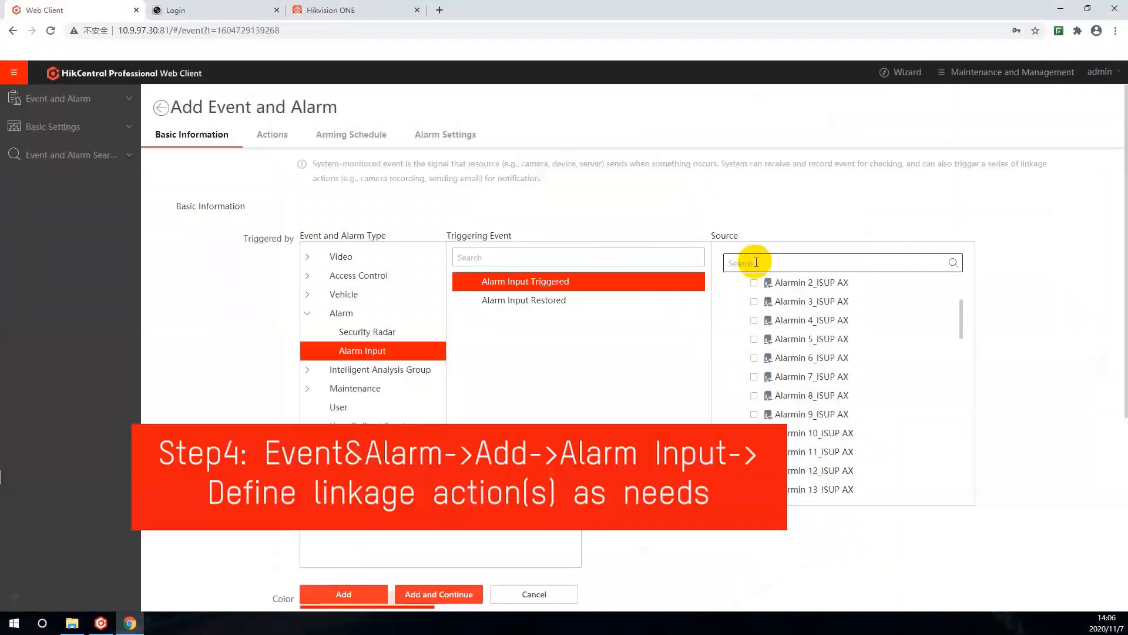
Step: Add an Alarm Input Triggered alarm for Wireless Zone 1_ISUP AX, searching its source with "wireless" and relating it to the ISUP AX map
text(wireless)
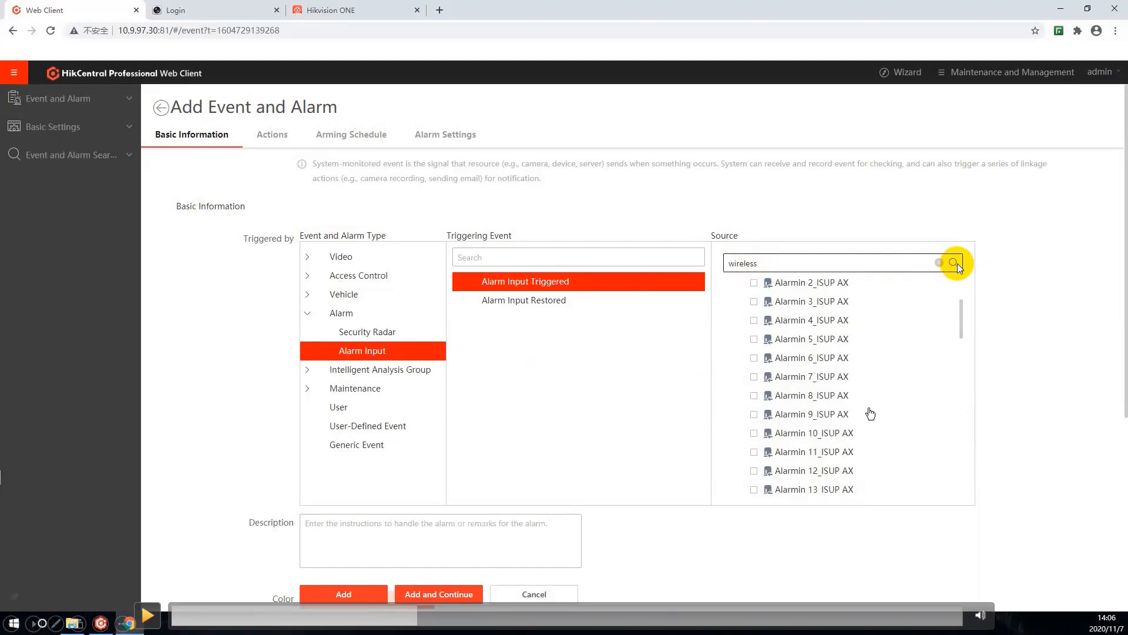
click(147, 615)
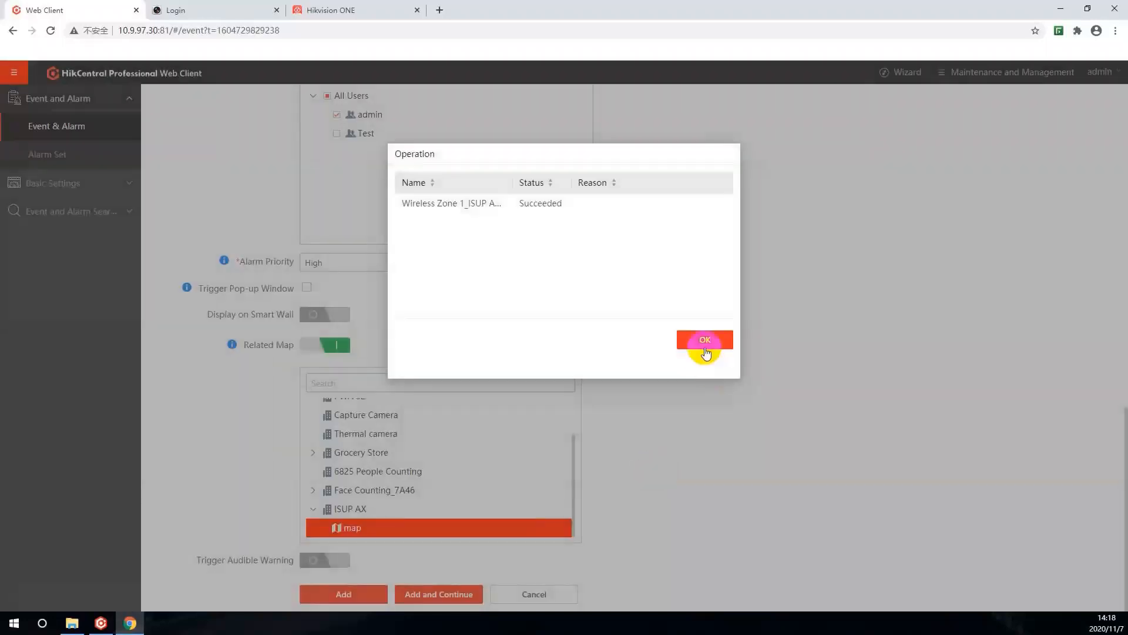
click(744, 343)
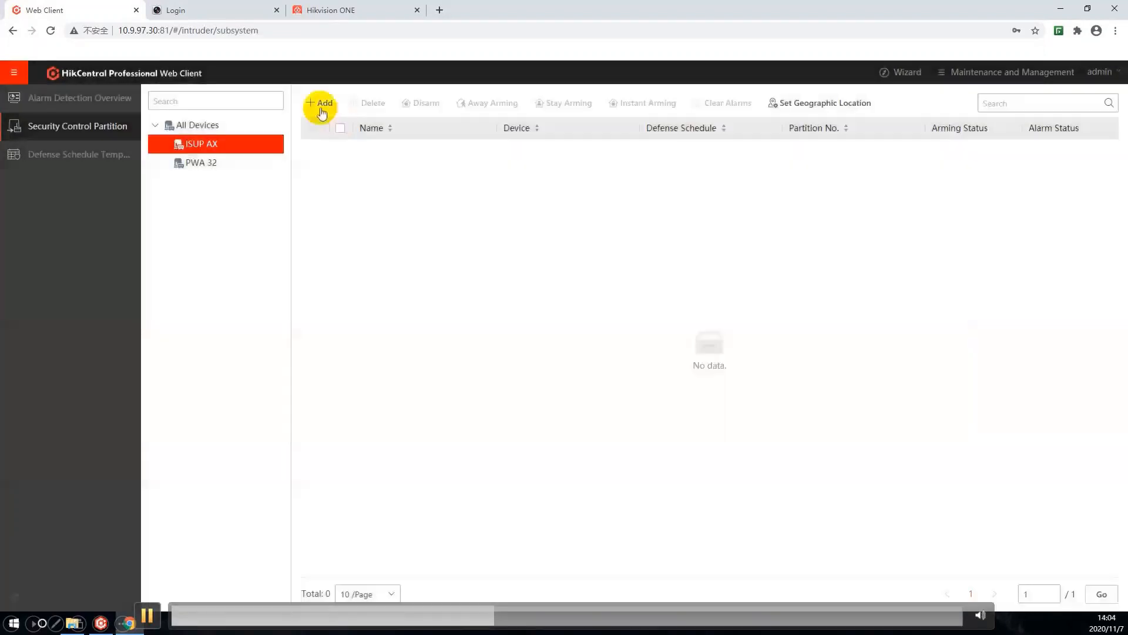
Step: Add Area 1 of the ISUP AX device as a security control partition
click(321, 106)
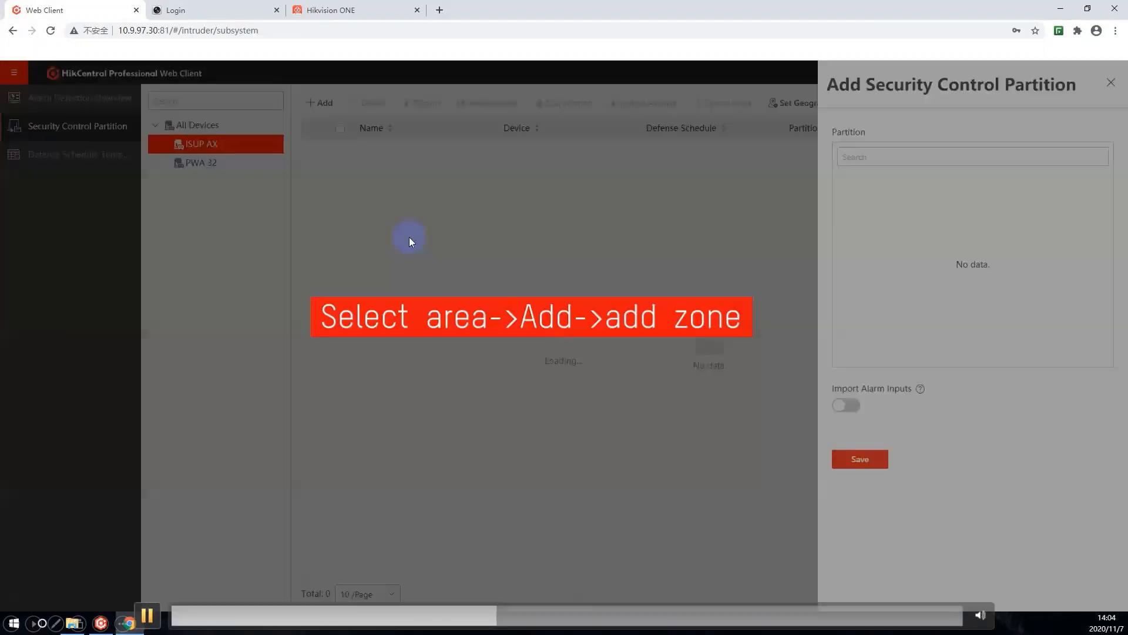
click(854, 196)
click(867, 196)
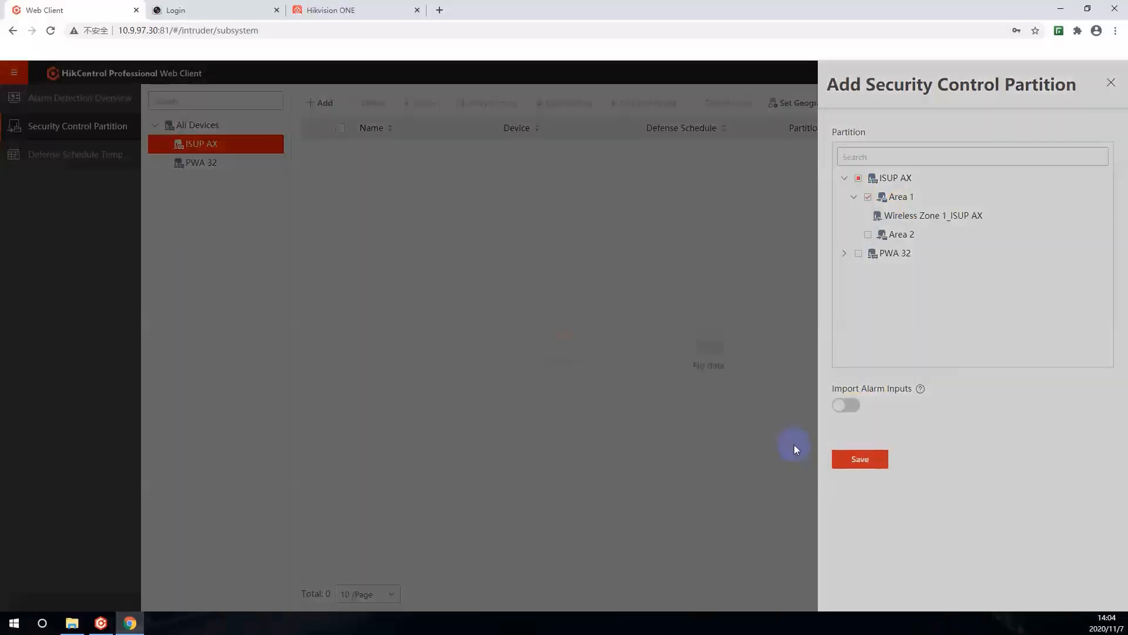
click(794, 444)
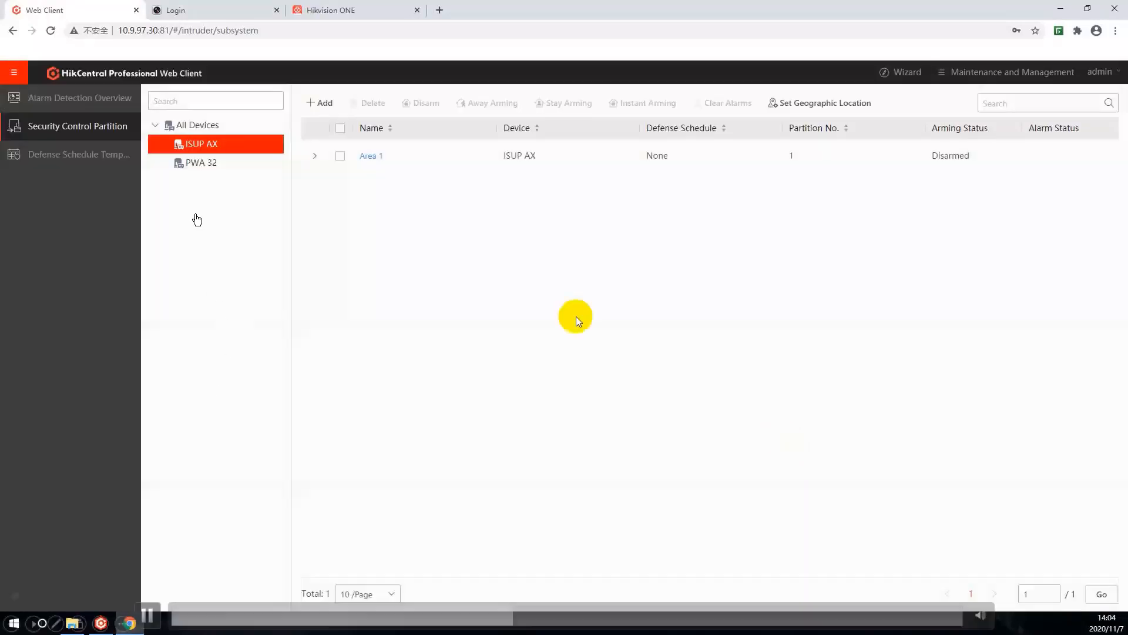
Step: Expand the Area 1 partition to show its zone and set the partition to Away Arming
click(316, 157)
click(340, 156)
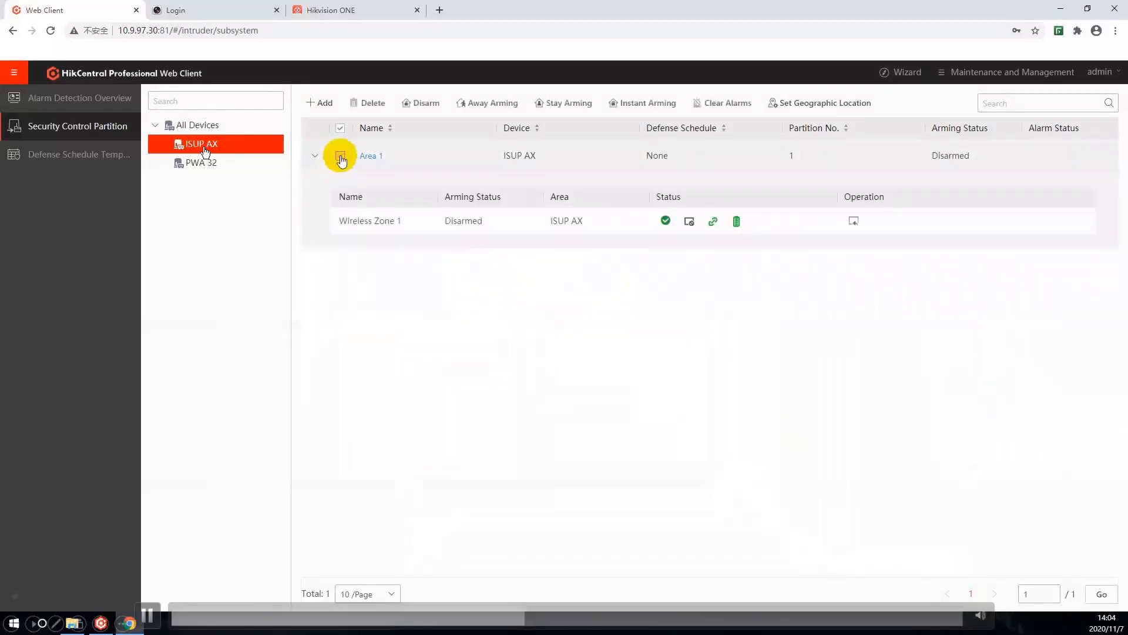
click(491, 106)
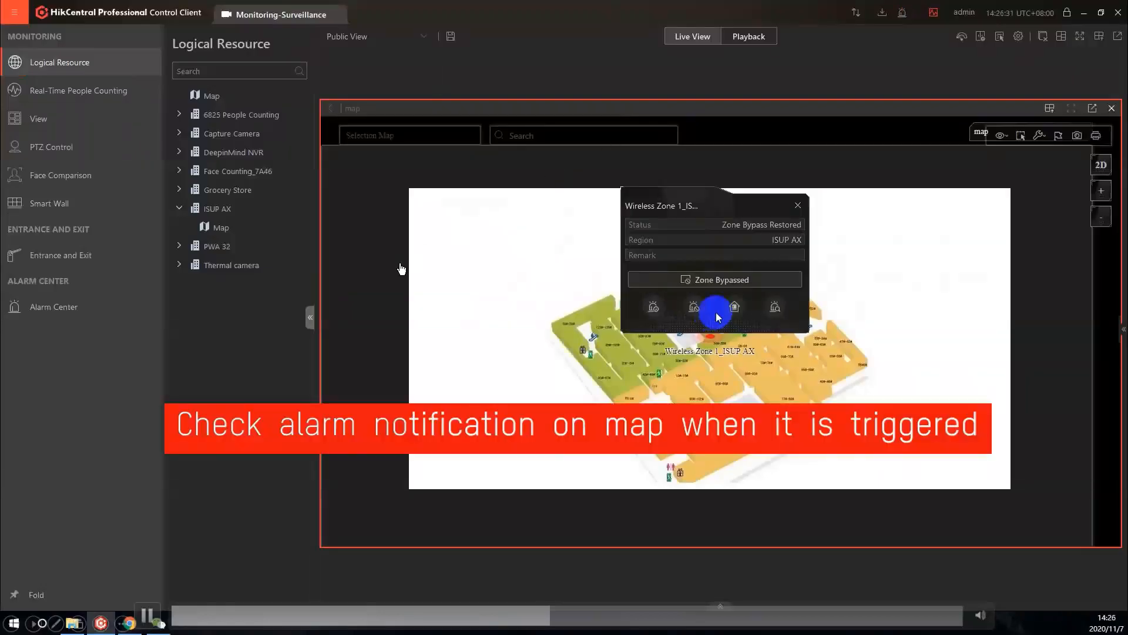
Step: Replay the demo video at the Control Client map to examine the alarm notification details of Wireless Zone 1_ISUP AX
click(148, 614)
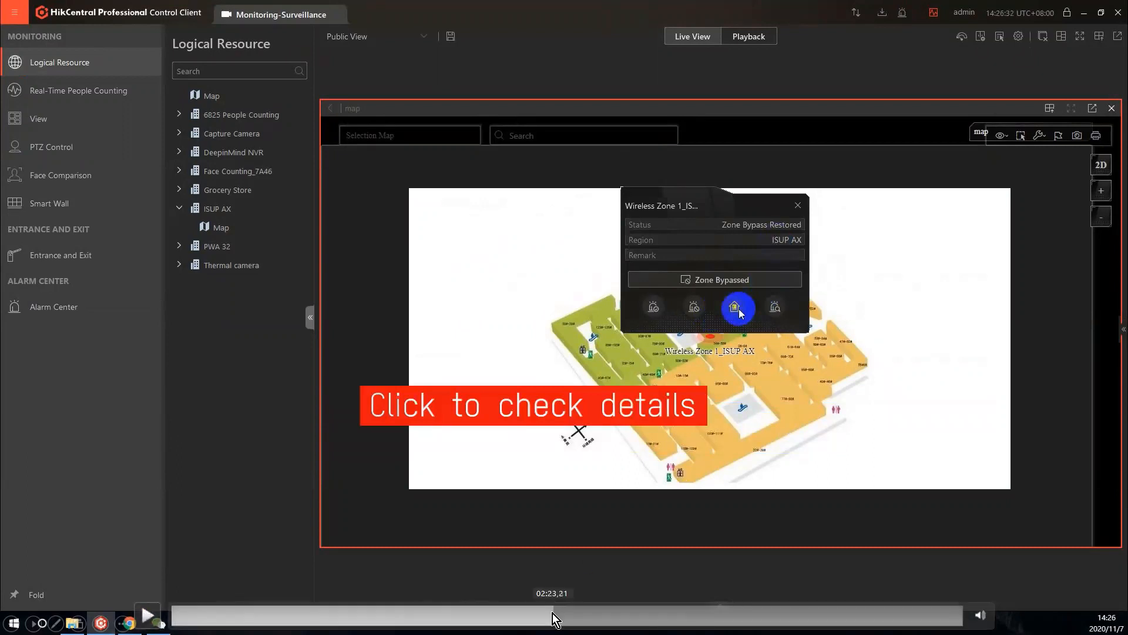
click(550, 615)
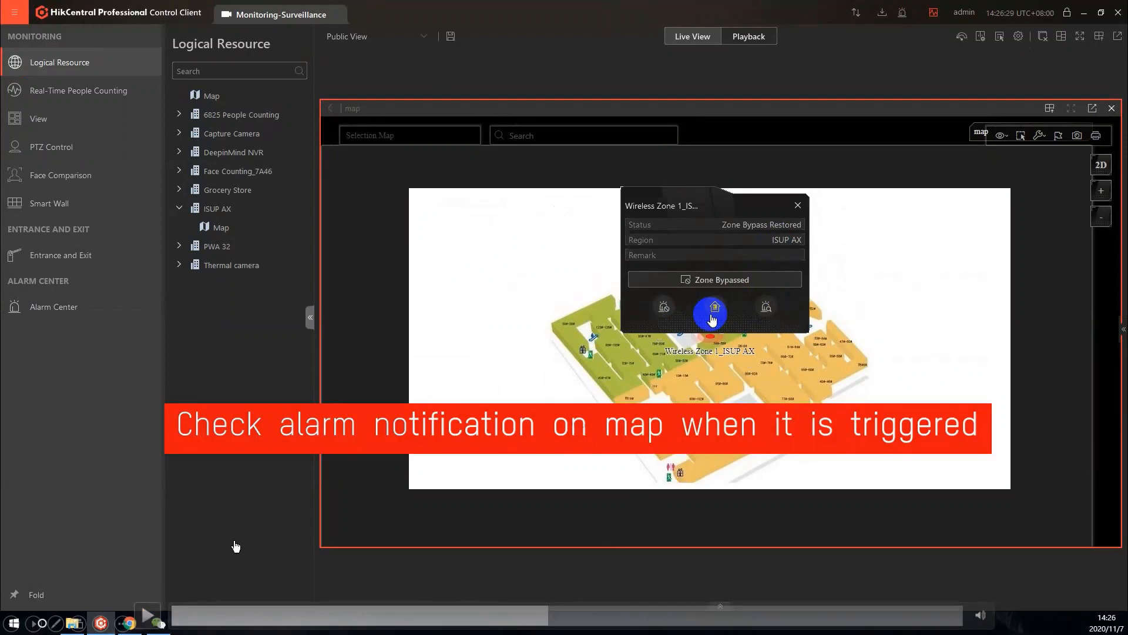
click(151, 613)
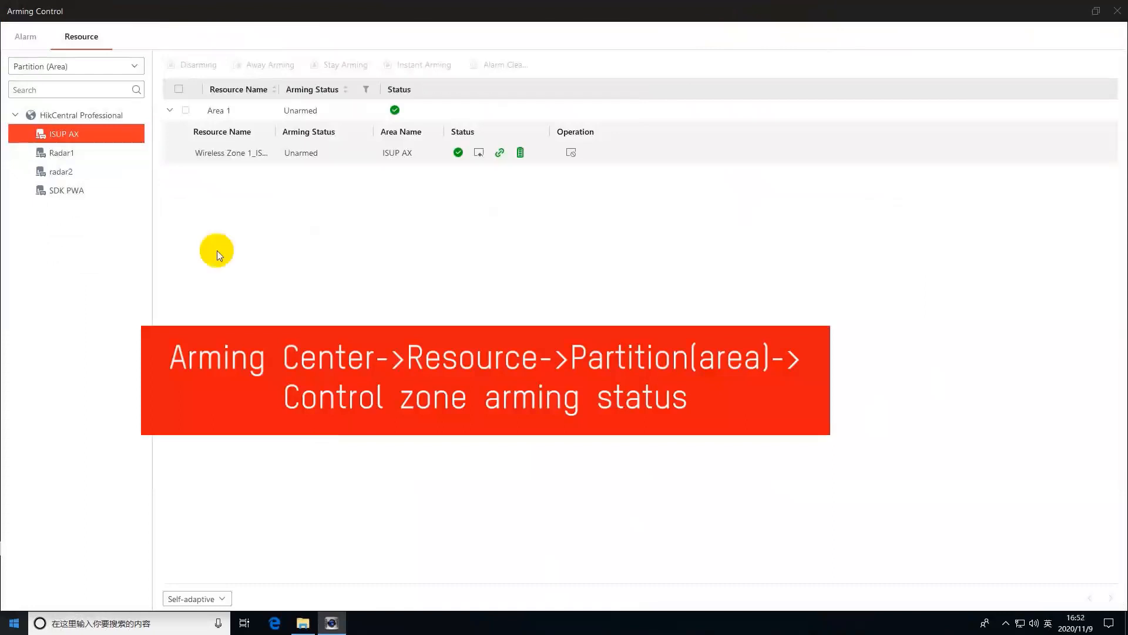
Step: In Arming Control, list the resources by Partition (Area) and set Area 1 of ISUP AX to Away Arming
click(123, 65)
click(86, 122)
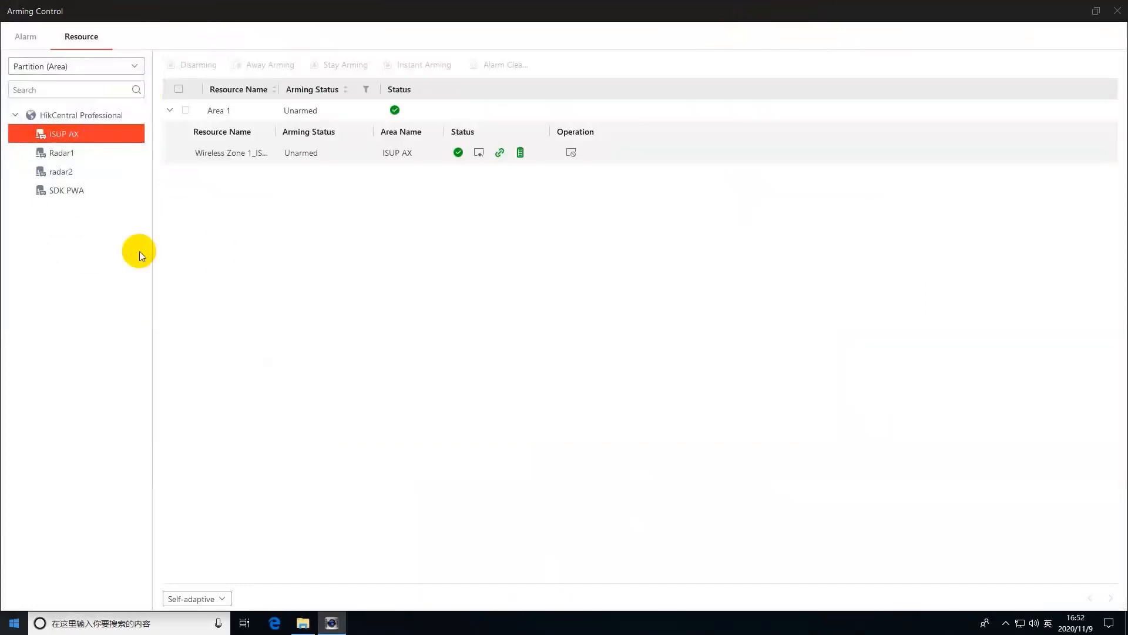
click(186, 110)
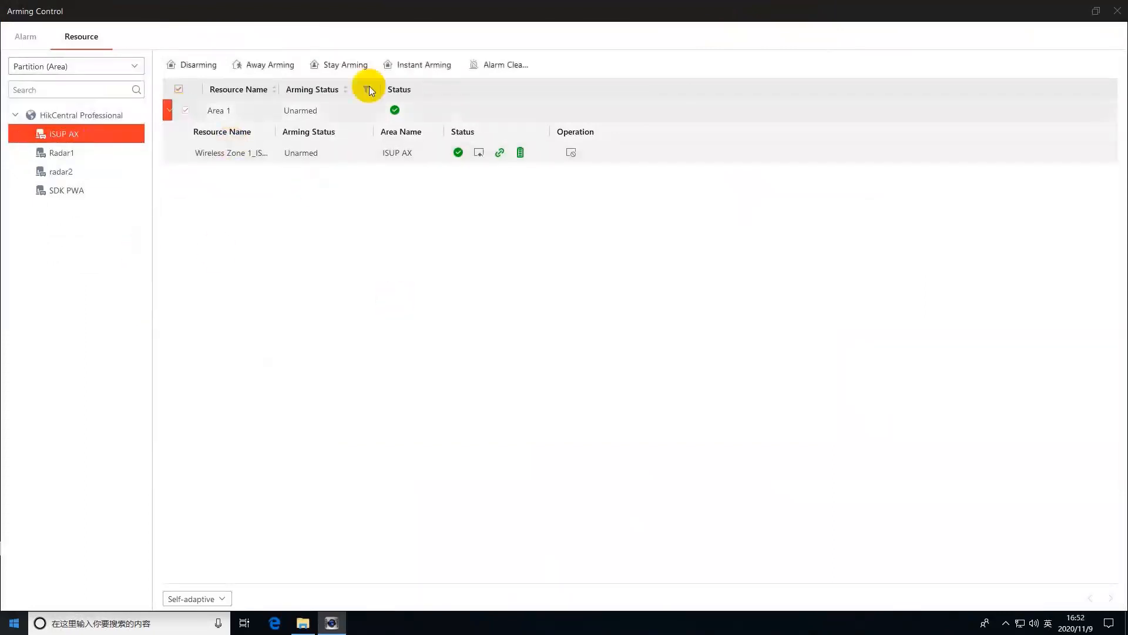
click(254, 64)
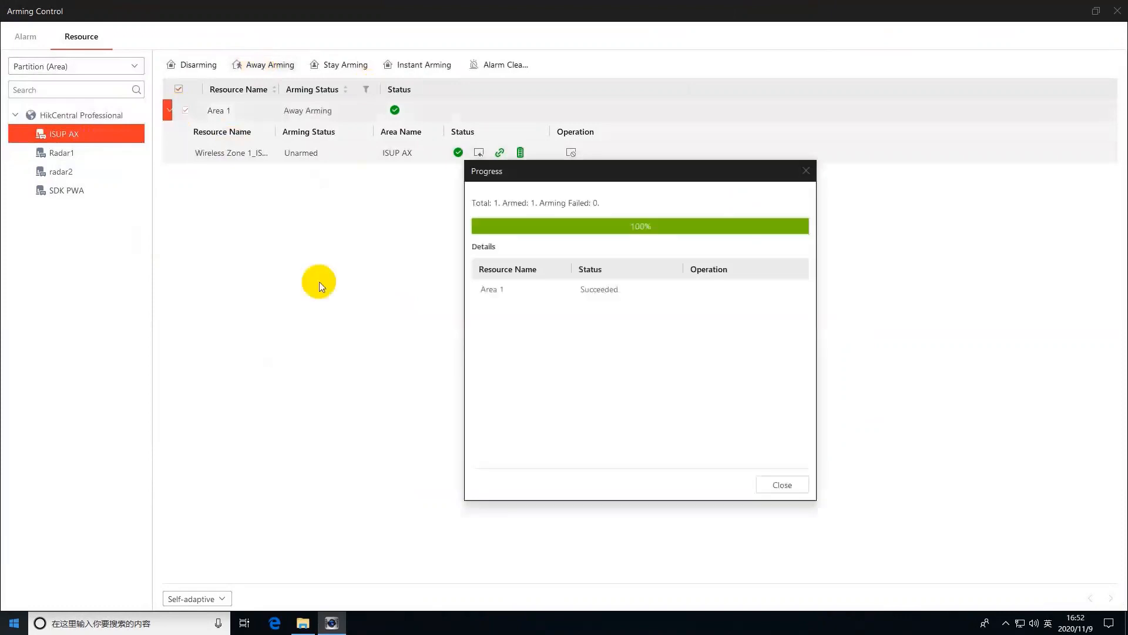
Step: Switch the bypass state of Wireless Zone 1 in the ISUP AX Area 1 partition
click(573, 153)
click(572, 153)
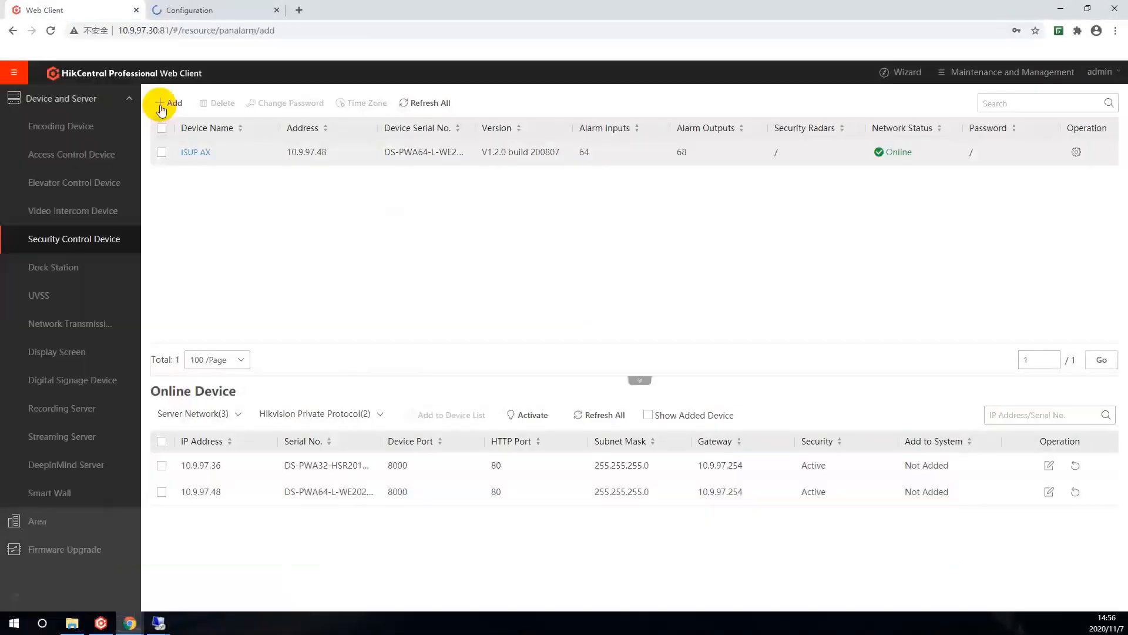
Step: Replay the demo video section on adding a security control device by IP address with the Hikvision Private Protocol
click(152, 605)
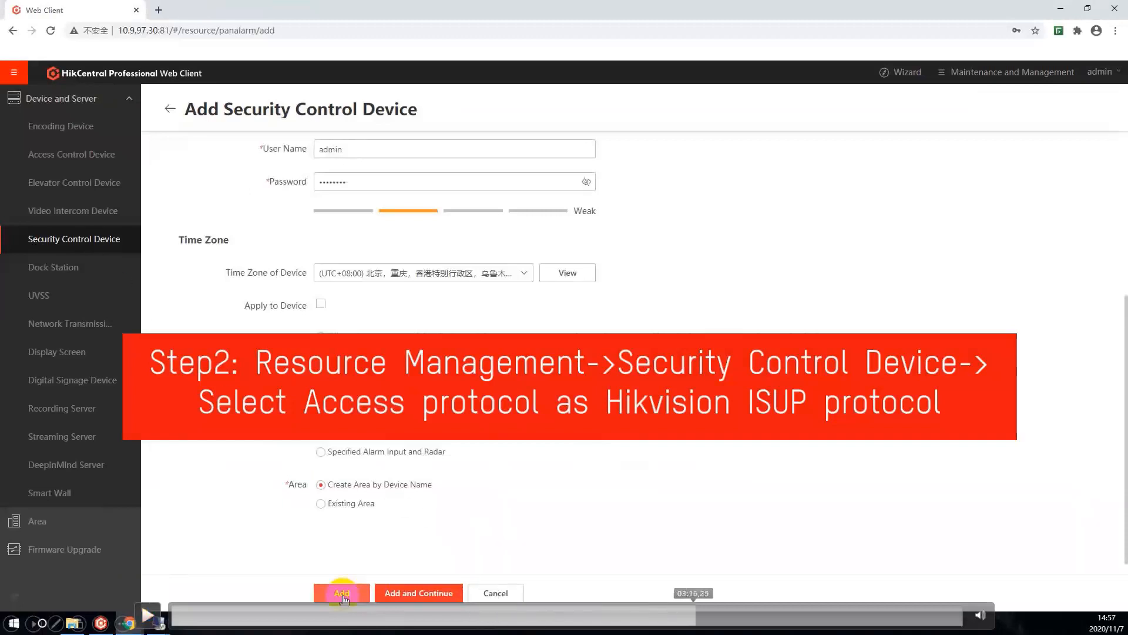
click(690, 614)
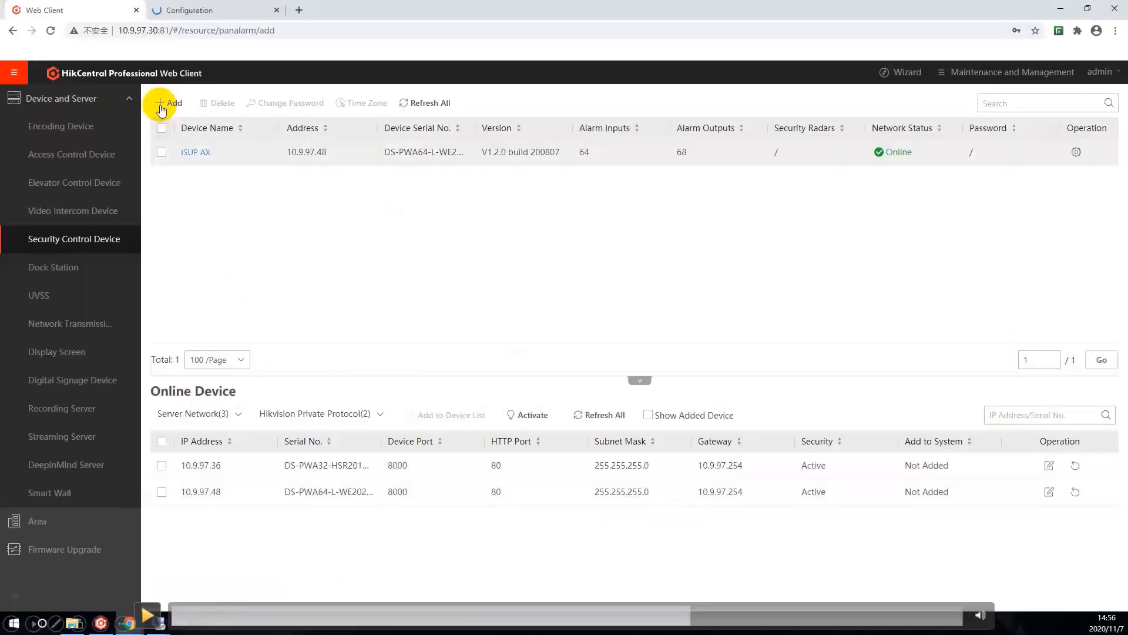
click(147, 614)
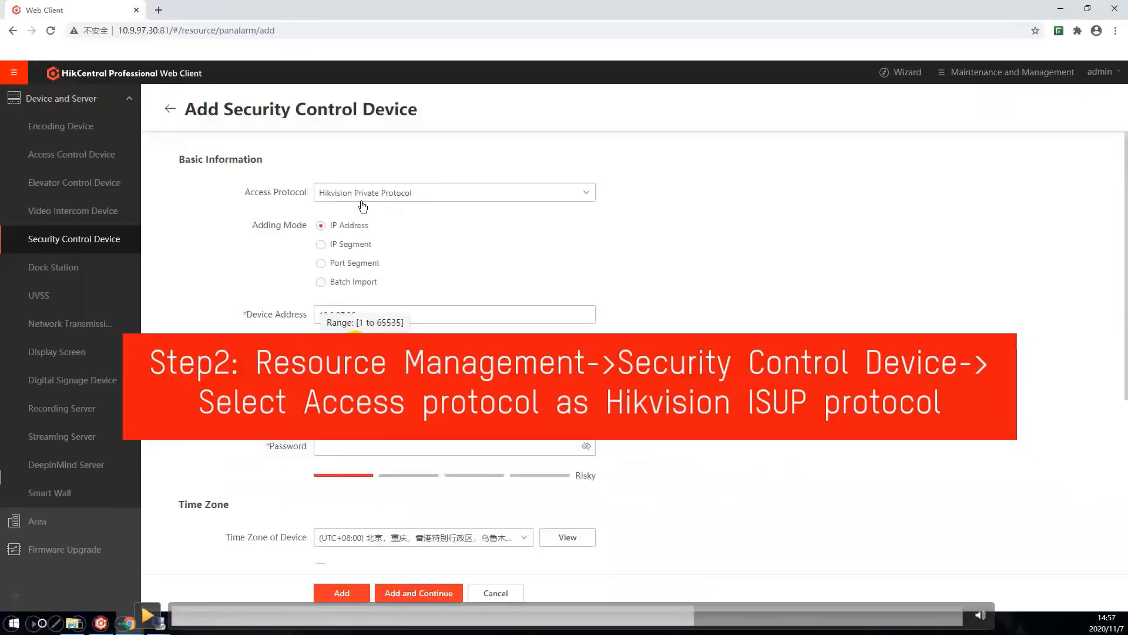
click(148, 616)
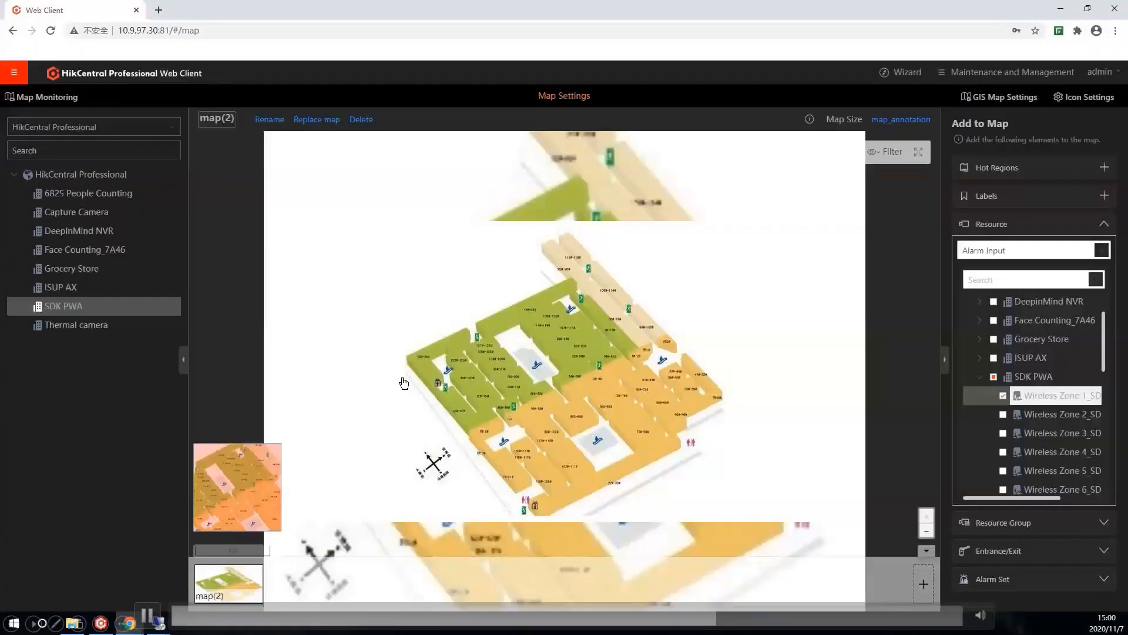
Step: Choose the picture "map" for the new e-map
click(632, 492)
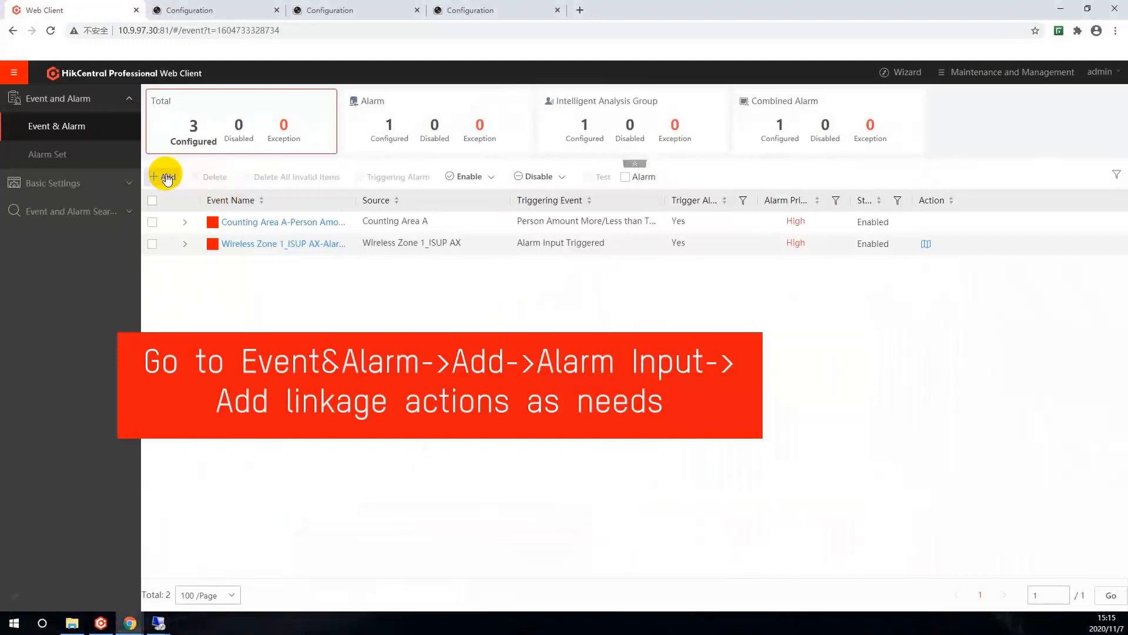
Step: Create a new Alarm Input event for Wireless Zone 1_SDK PWA, using the All-day Template schedule and admin as recipient
click(167, 176)
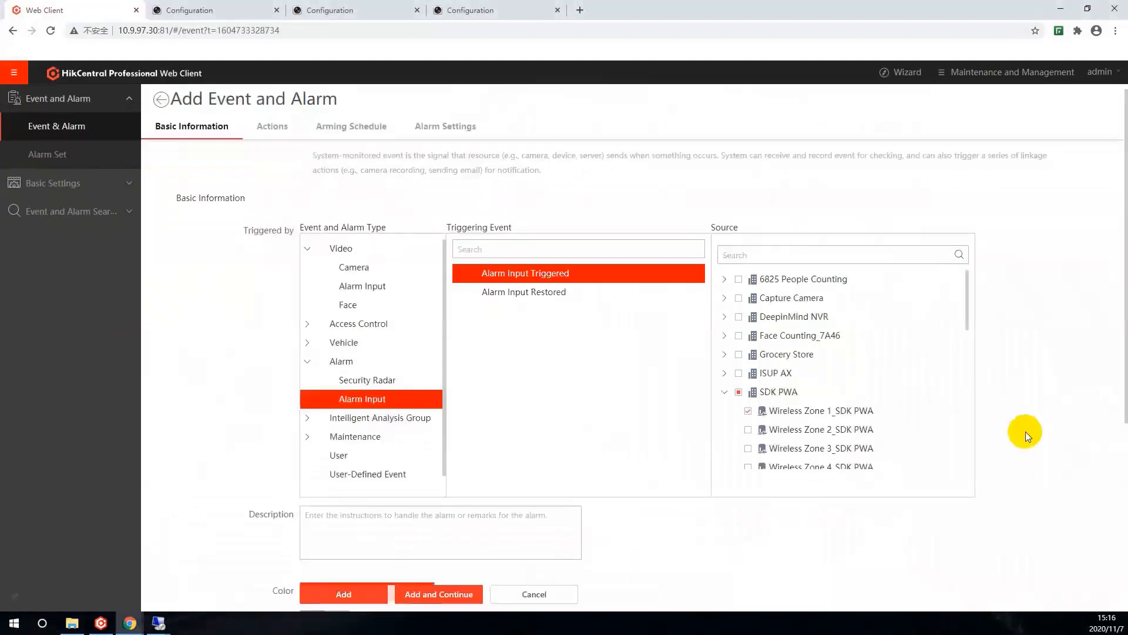
scroll(1025, 431, down, 4)
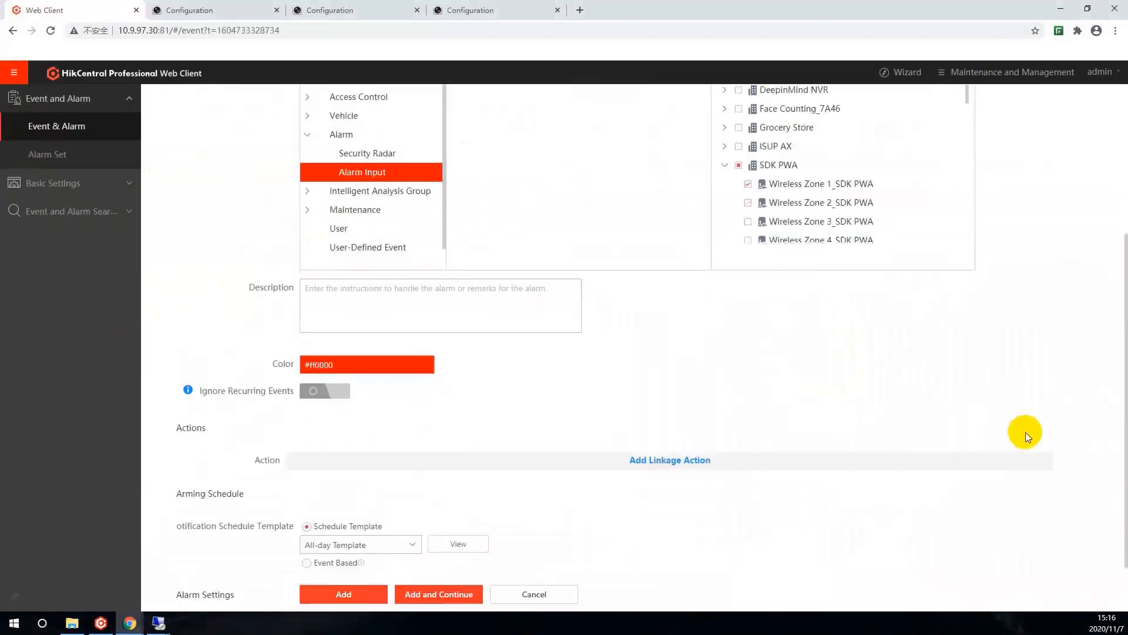
scroll(1025, 432, down, 2)
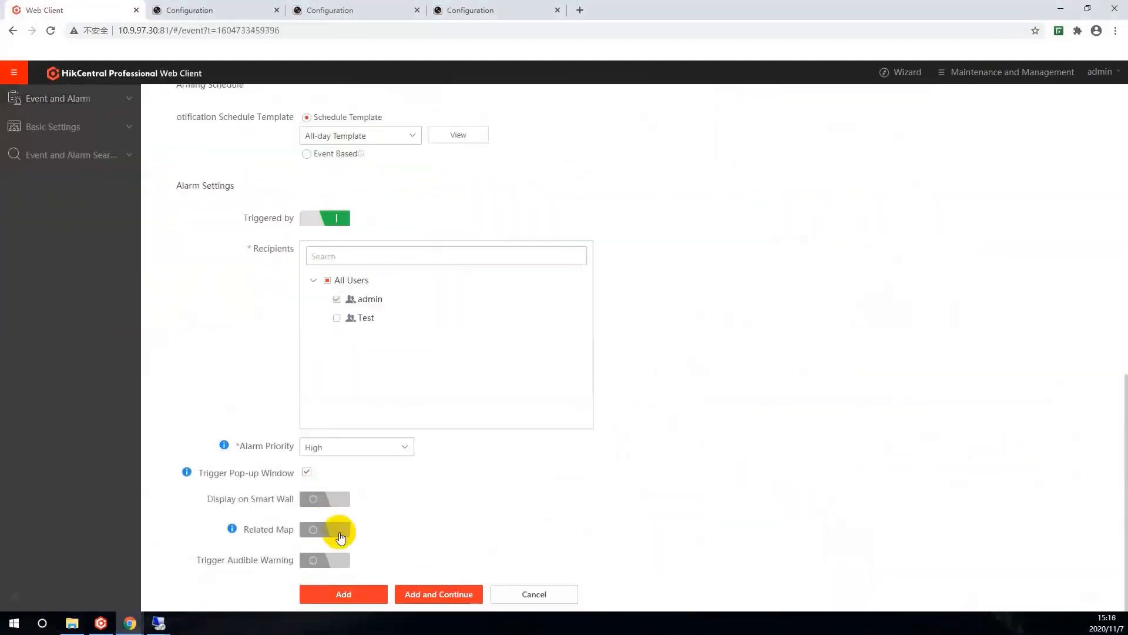
Step: Enable Related Map for the alarm, choose the map under SDK PWA, and add the alarm
click(341, 536)
scroll(336, 531, down, 3)
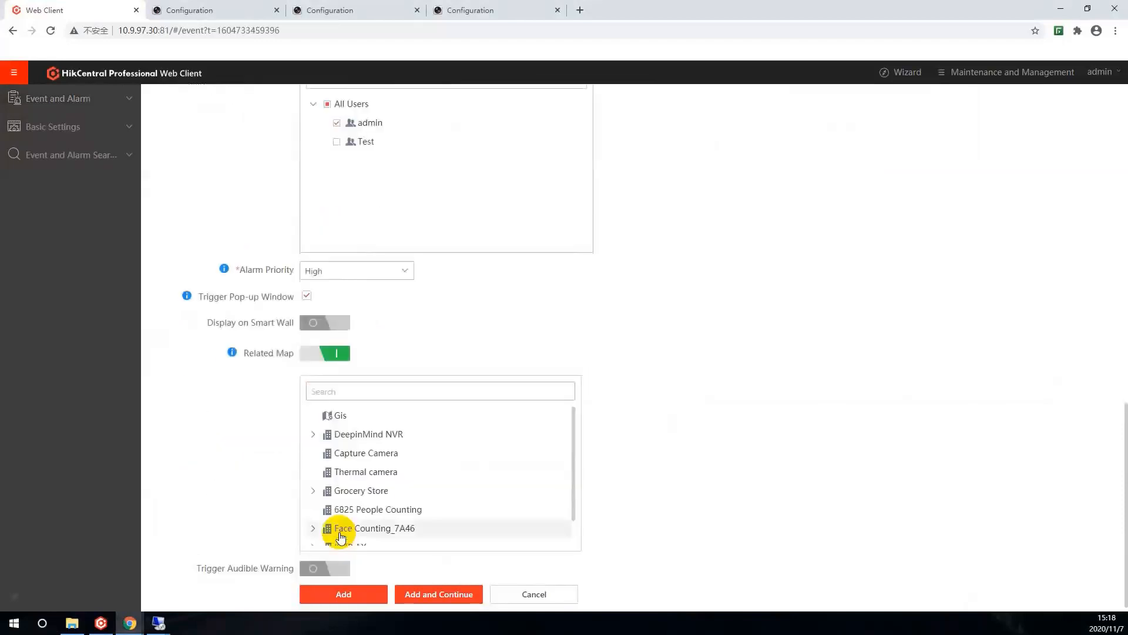
scroll(379, 502, down, 1)
click(314, 528)
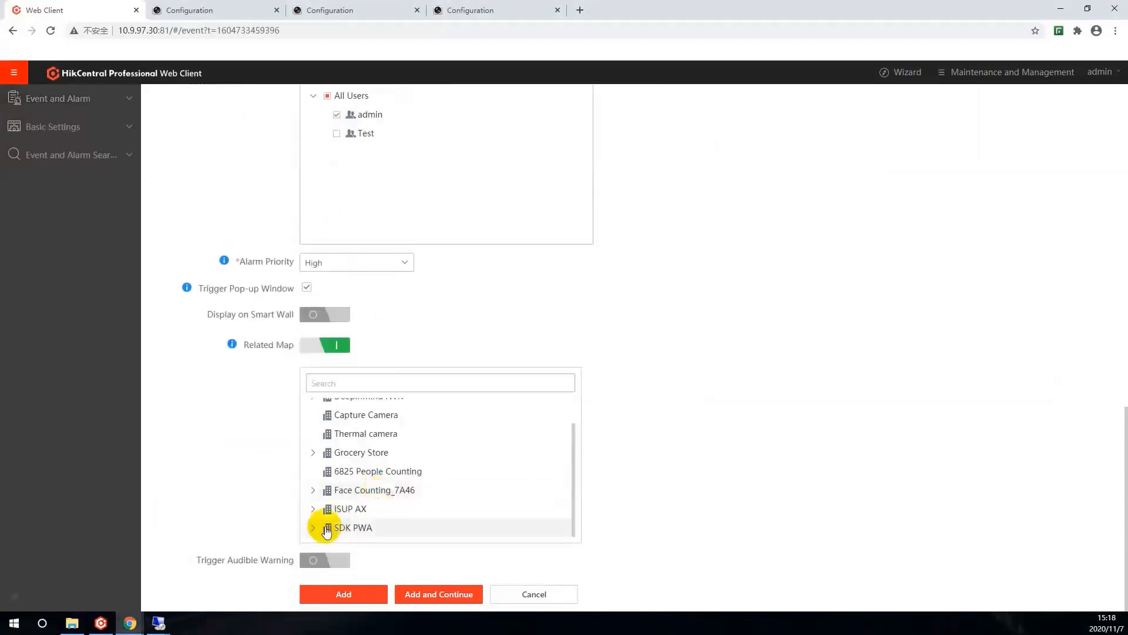
scroll(428, 521, down, 1)
click(370, 527)
click(352, 595)
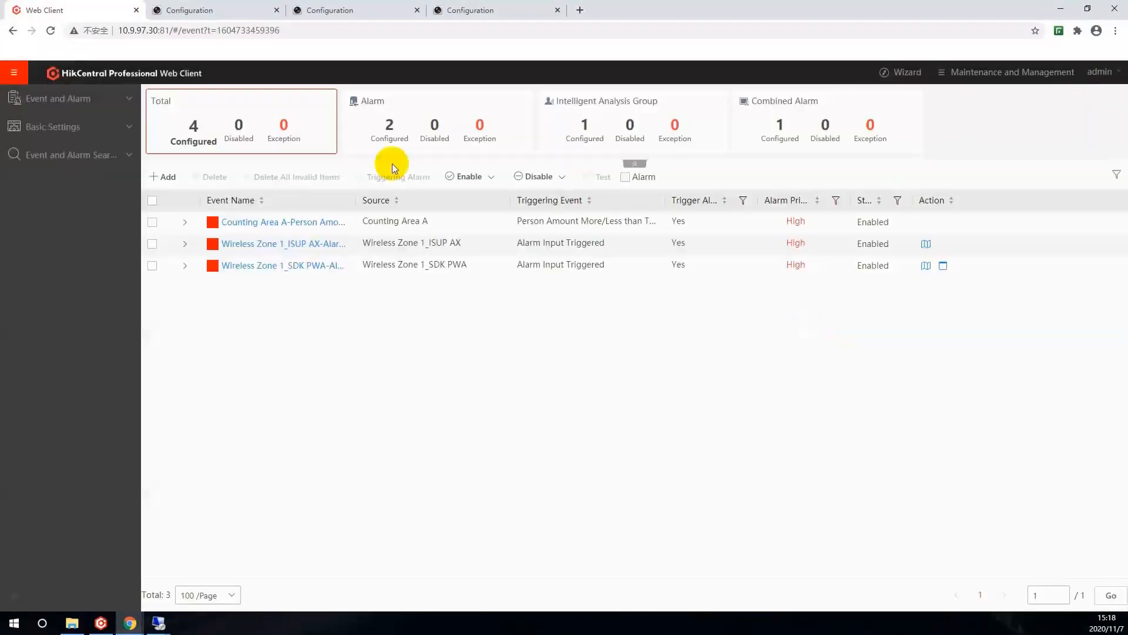
Step: Add Area 1 of SDK PWA as a security control partition and set it to Away Arming
click(20, 73)
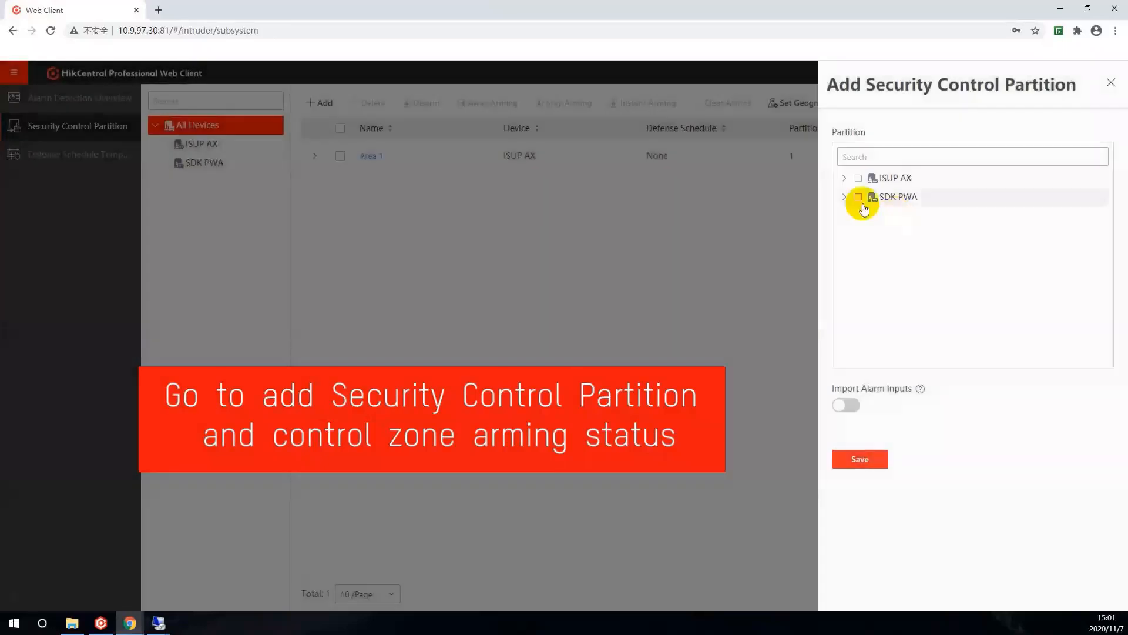
click(844, 197)
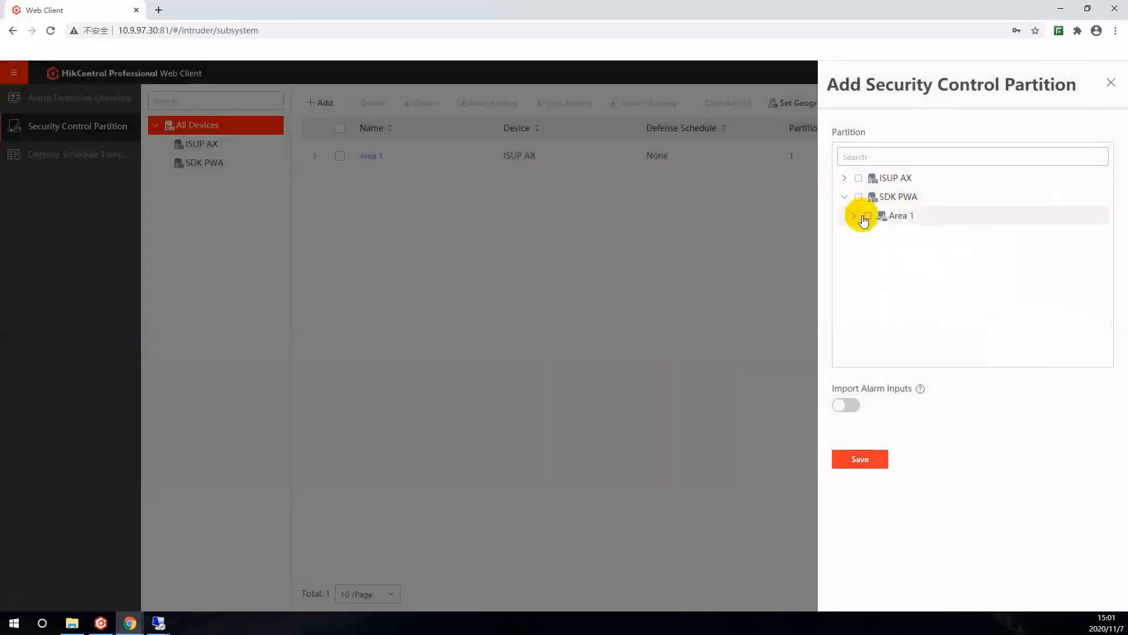
click(854, 216)
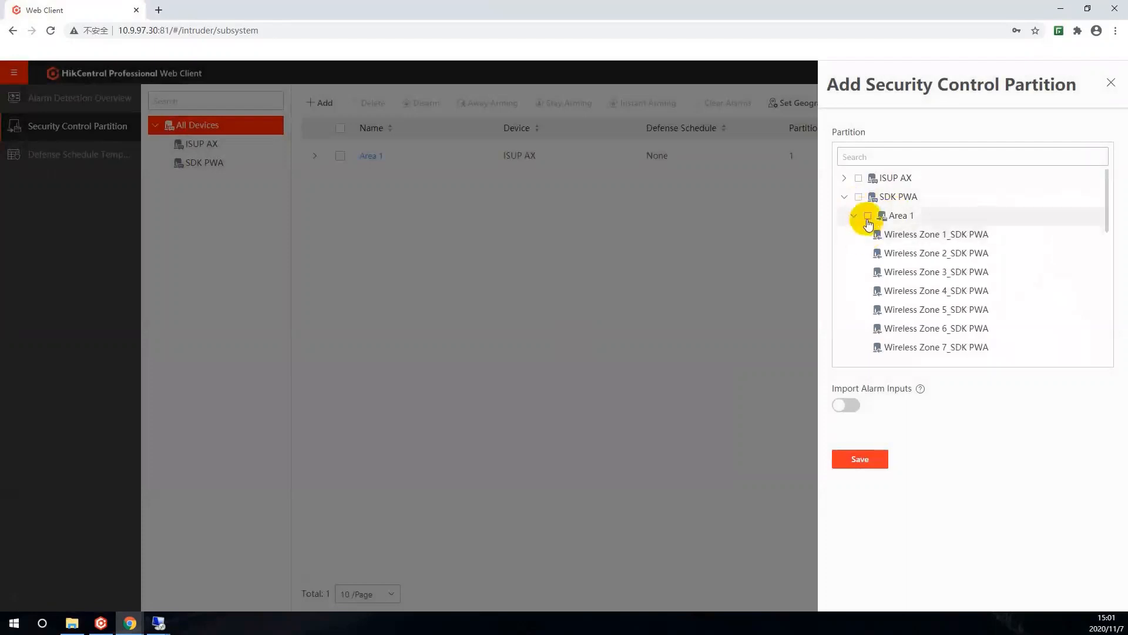
click(860, 459)
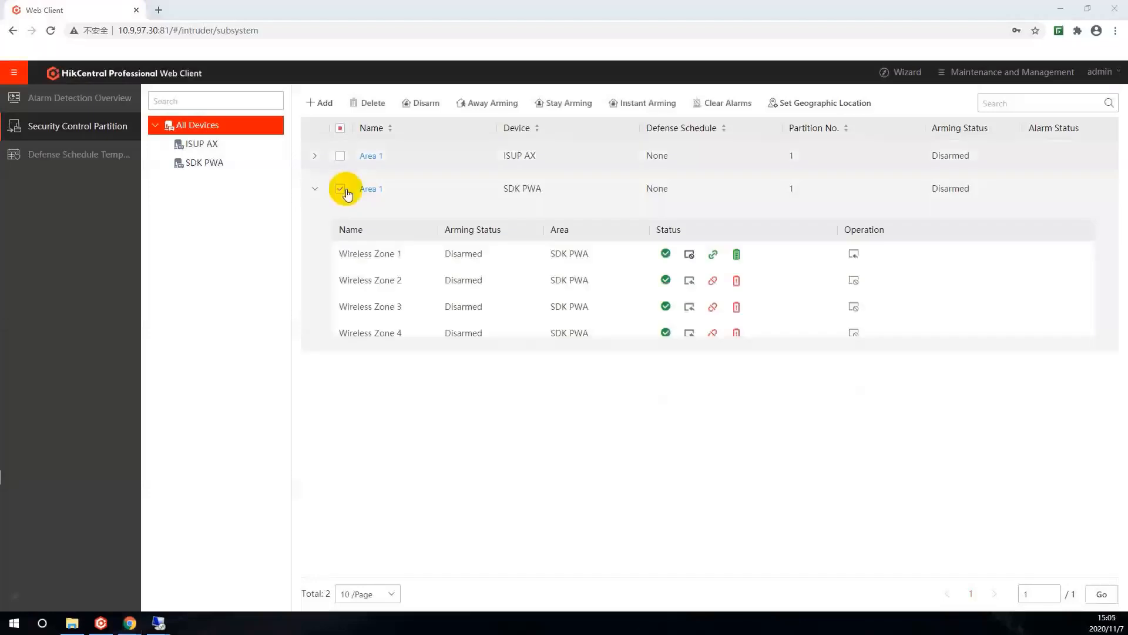
click(478, 102)
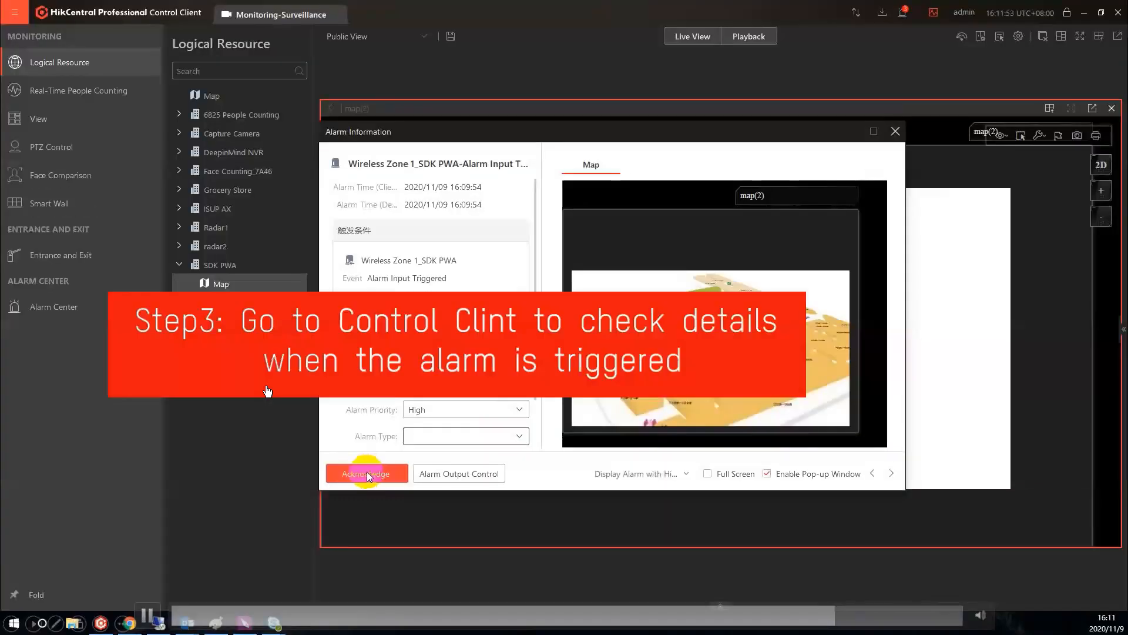
Step: In the HikCentral Control Client, open the triggered Wireless Zone 1_SDK PWA alarm and acknowledge it on its map
click(893, 118)
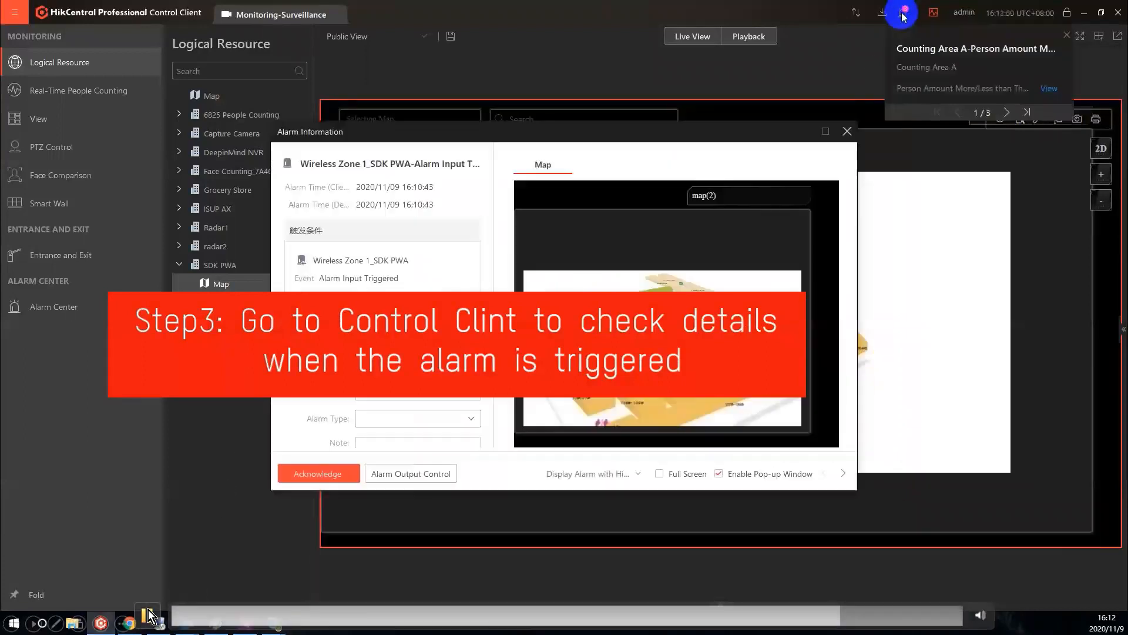
click(903, 12)
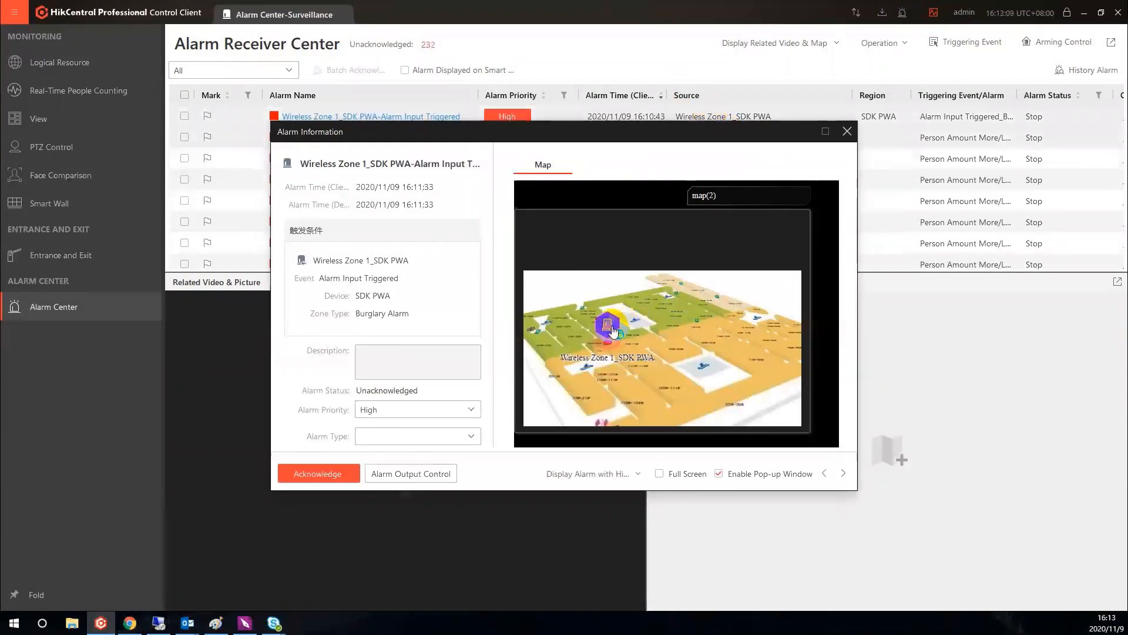
right_click(613, 332)
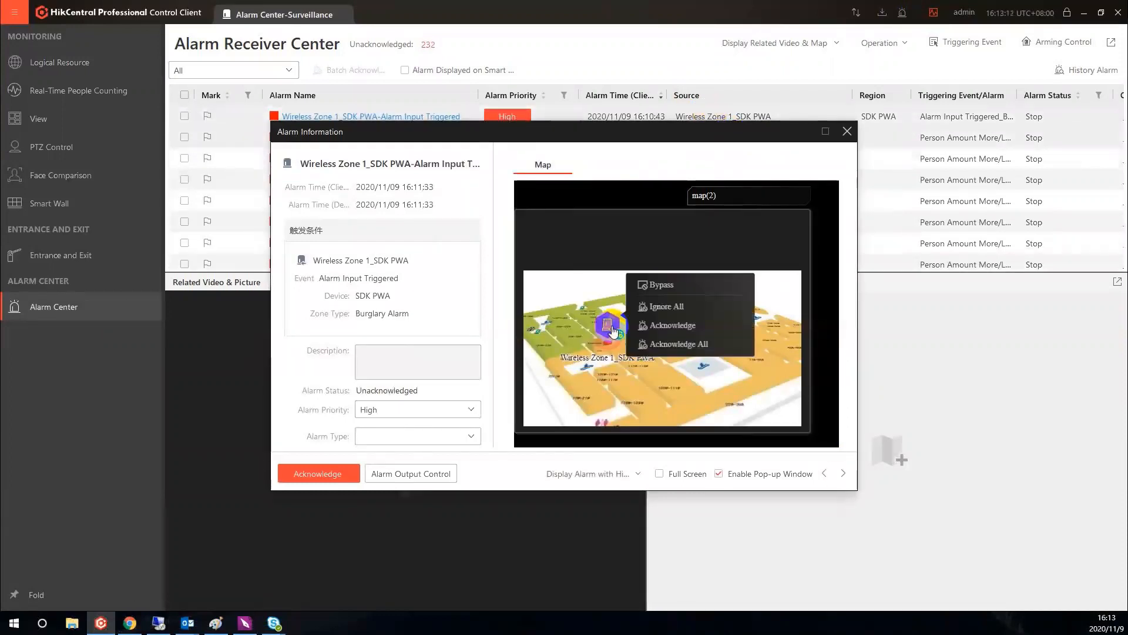
click(707, 330)
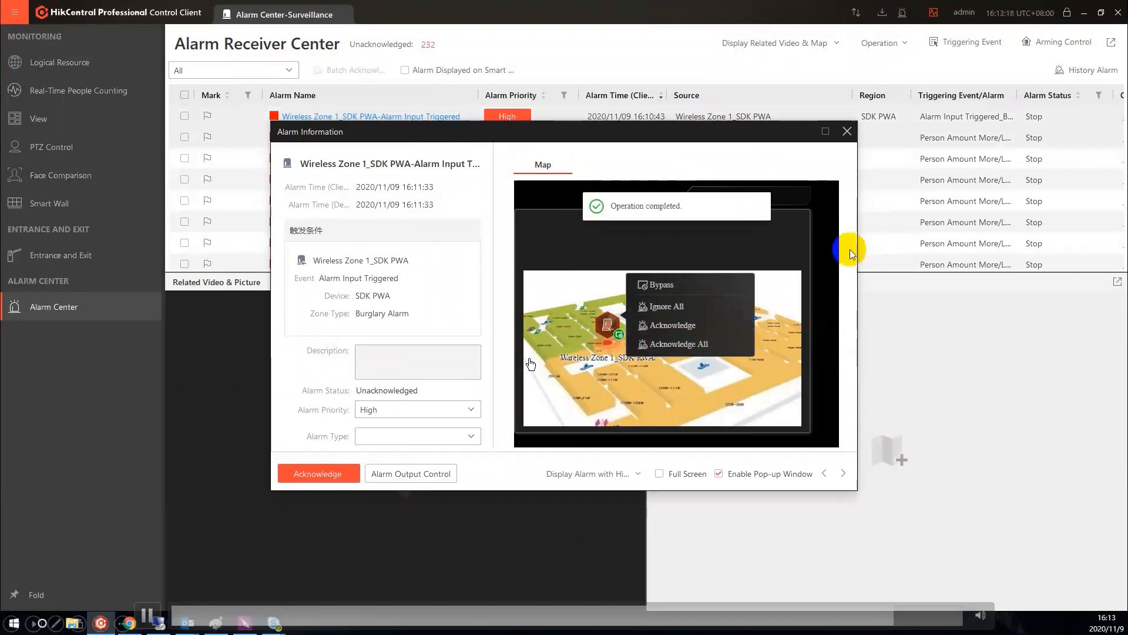
Step: Close the alarm information and open Arming Control from the Alarm Receiver Center
click(847, 131)
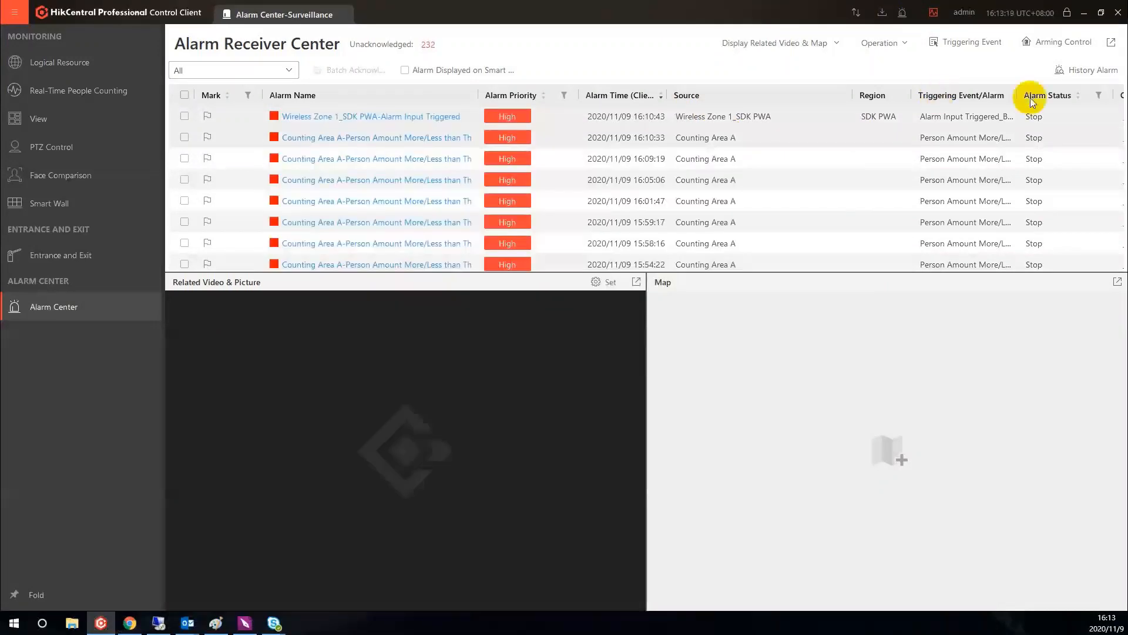
click(1058, 44)
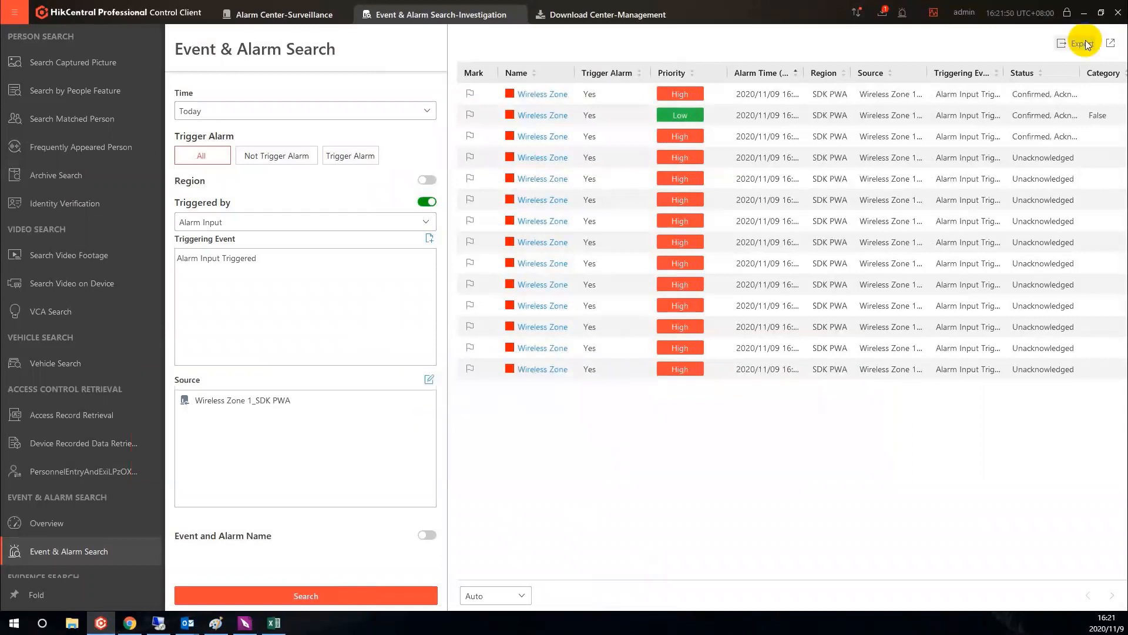
Step: Export the Event & Alarm Search results and acknowledge a Wireless Zone 1_SDK PWA history alarm with Low priority and type False
click(1082, 43)
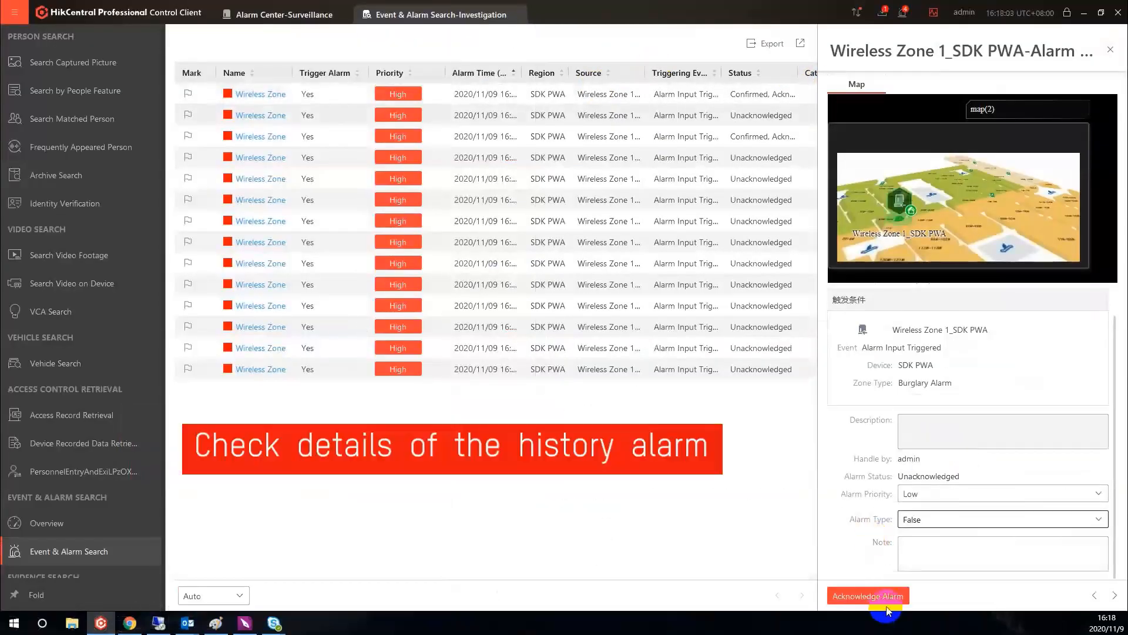
click(883, 596)
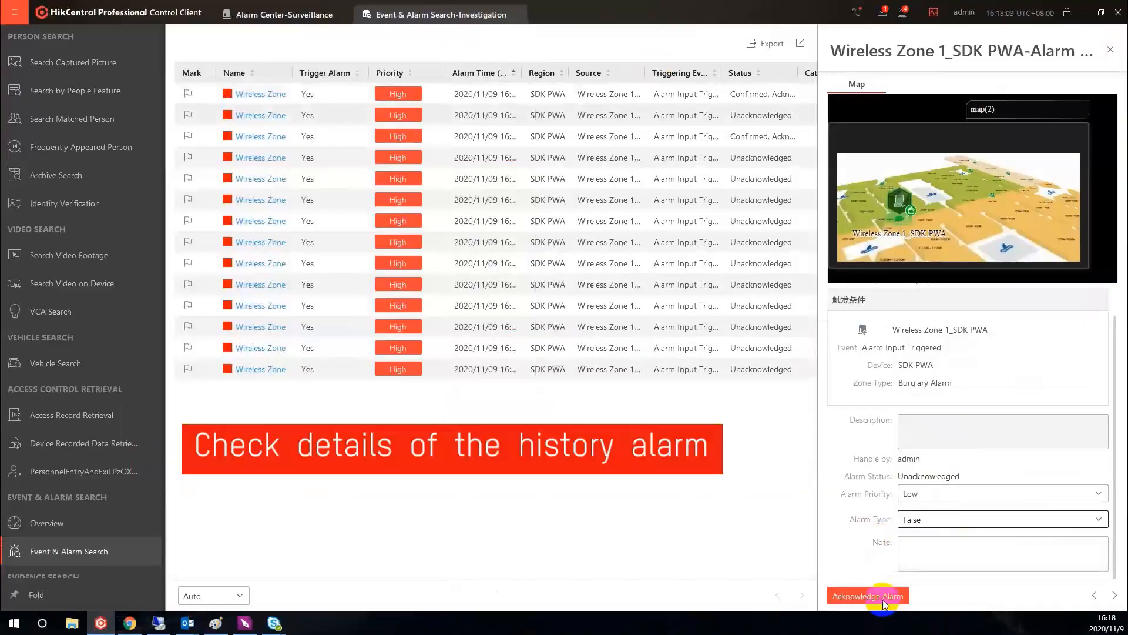
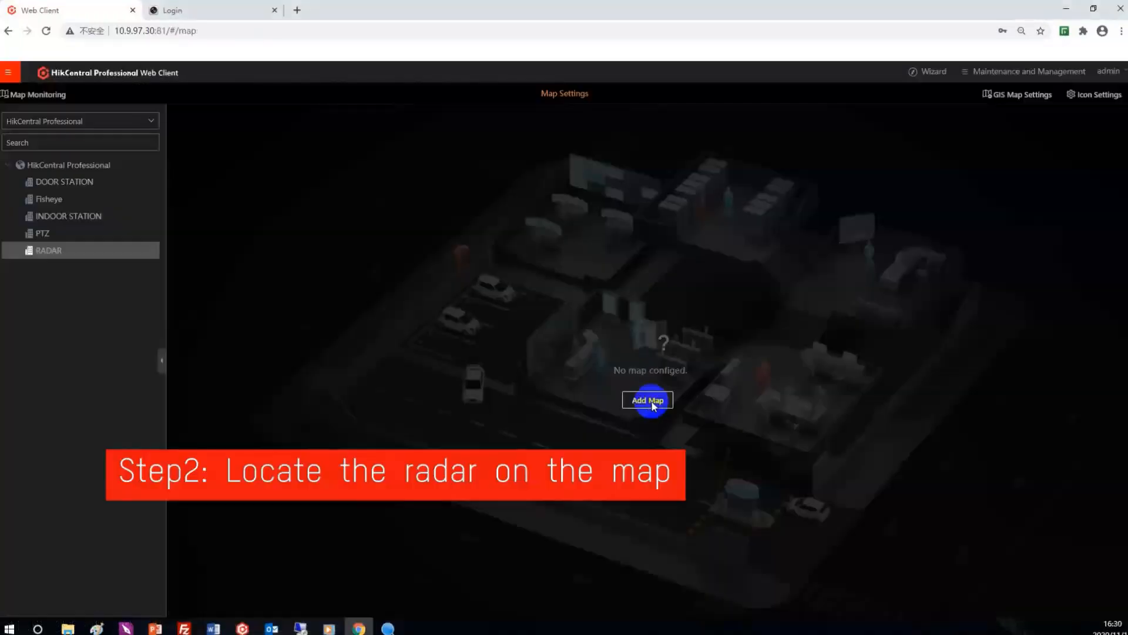
Step: Open the map settings and calibrate the floor plan with a line across its lower rooms, setting the line's length to 100
click(650, 400)
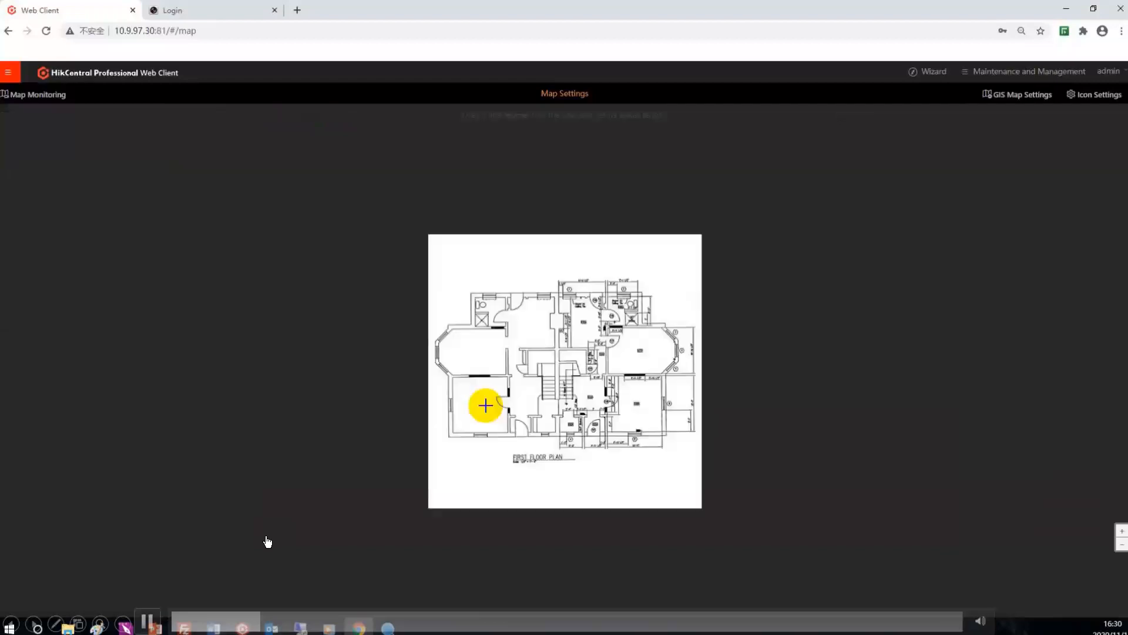
click(486, 405)
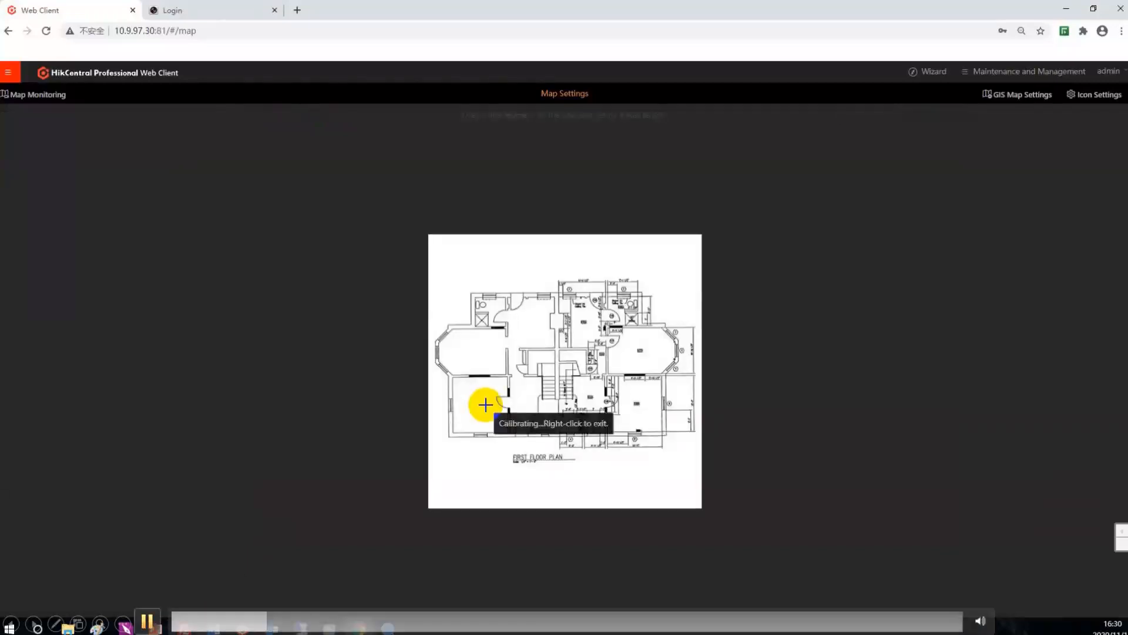
click(552, 416)
text(100)
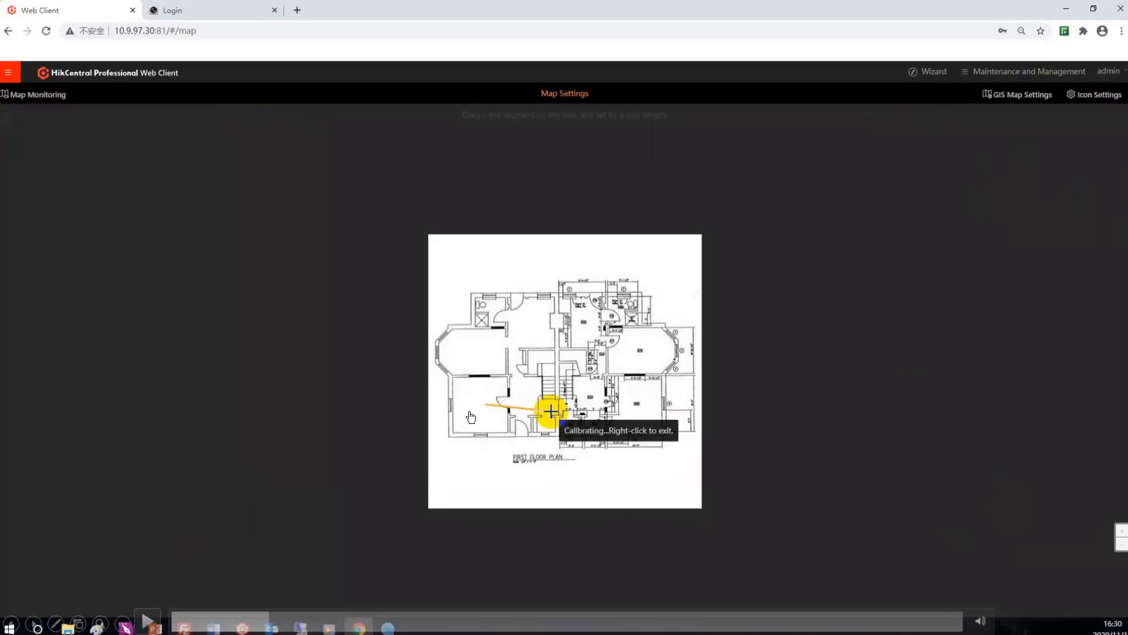
click(148, 621)
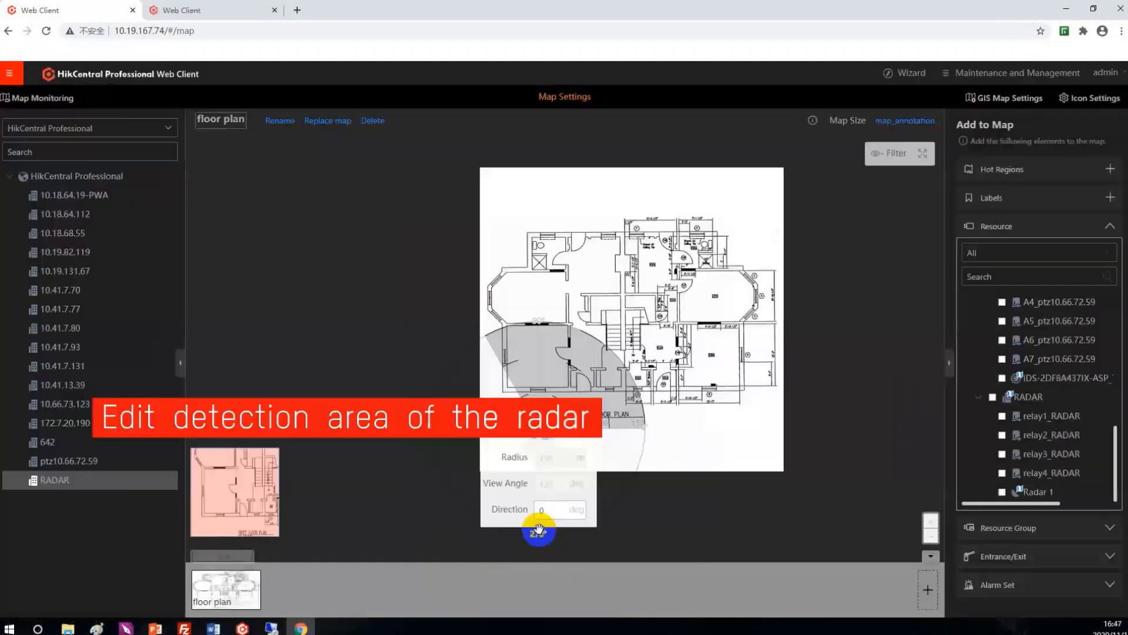
click(148, 621)
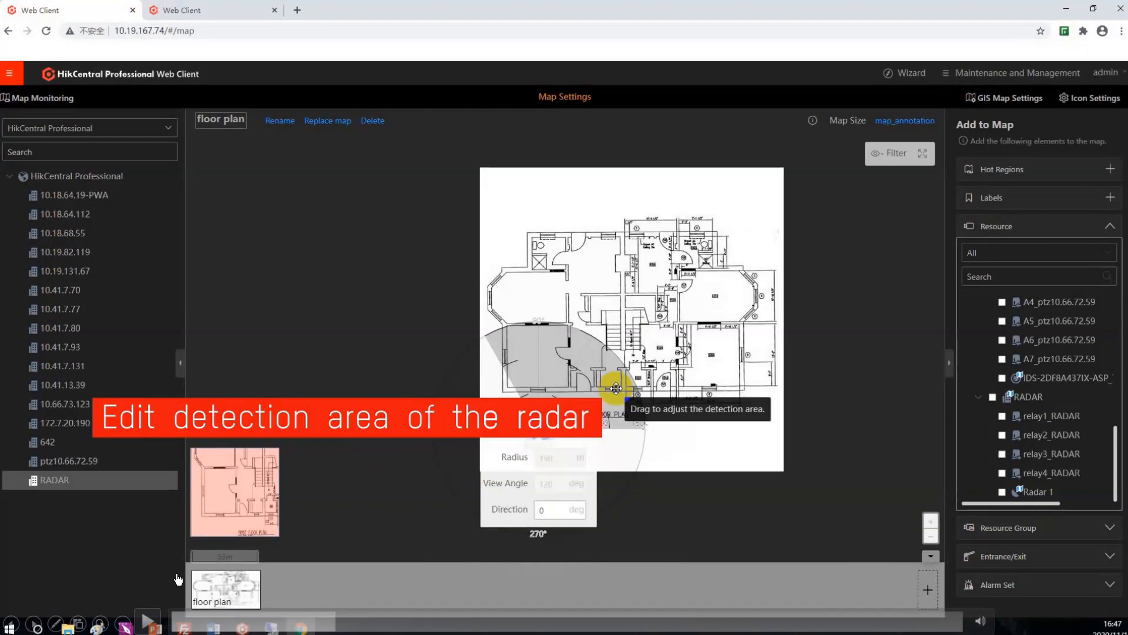
click(147, 620)
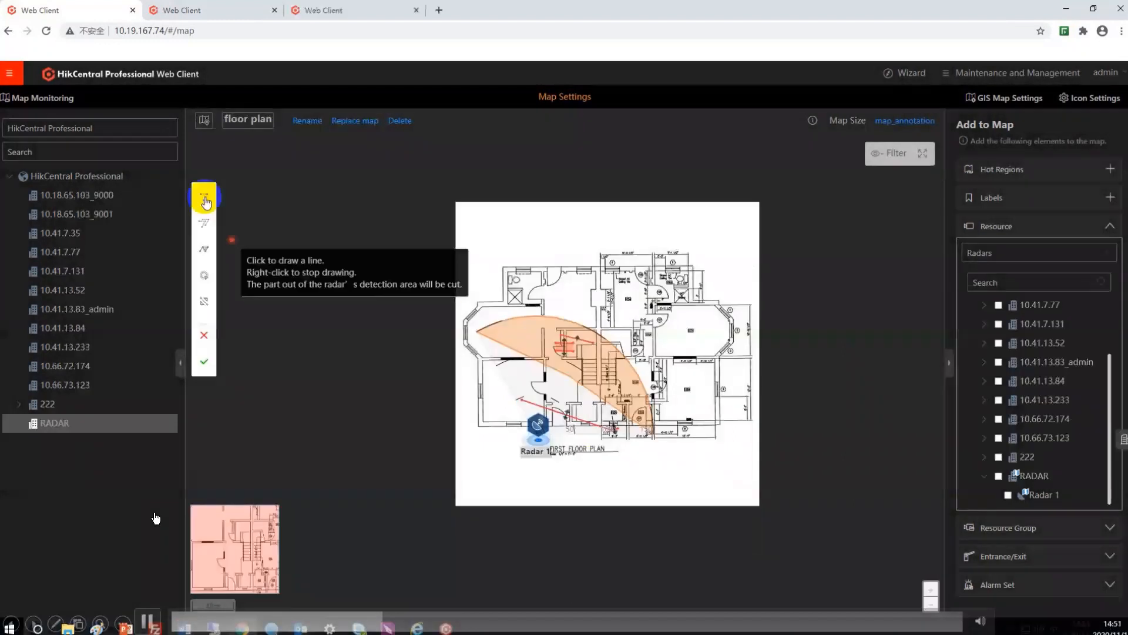
Step: Draw a trigger line in Radar 1's detection area, name it Radar 2, choose the one-way left-pointing crossing direction and save it
click(529, 378)
right_click(586, 405)
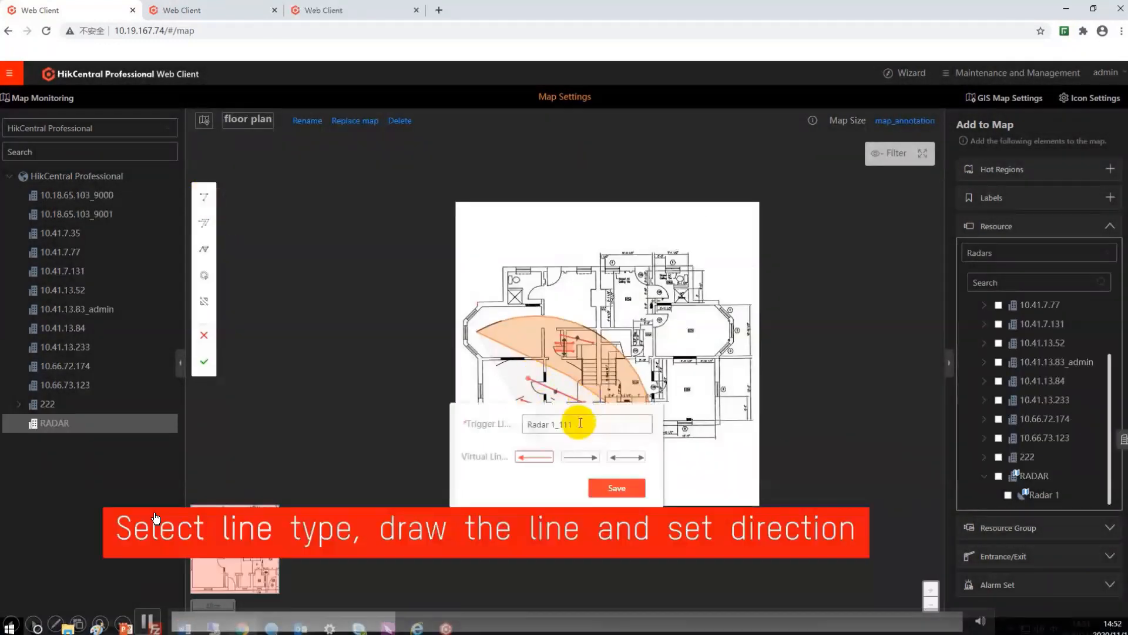
click(625, 456)
click(550, 459)
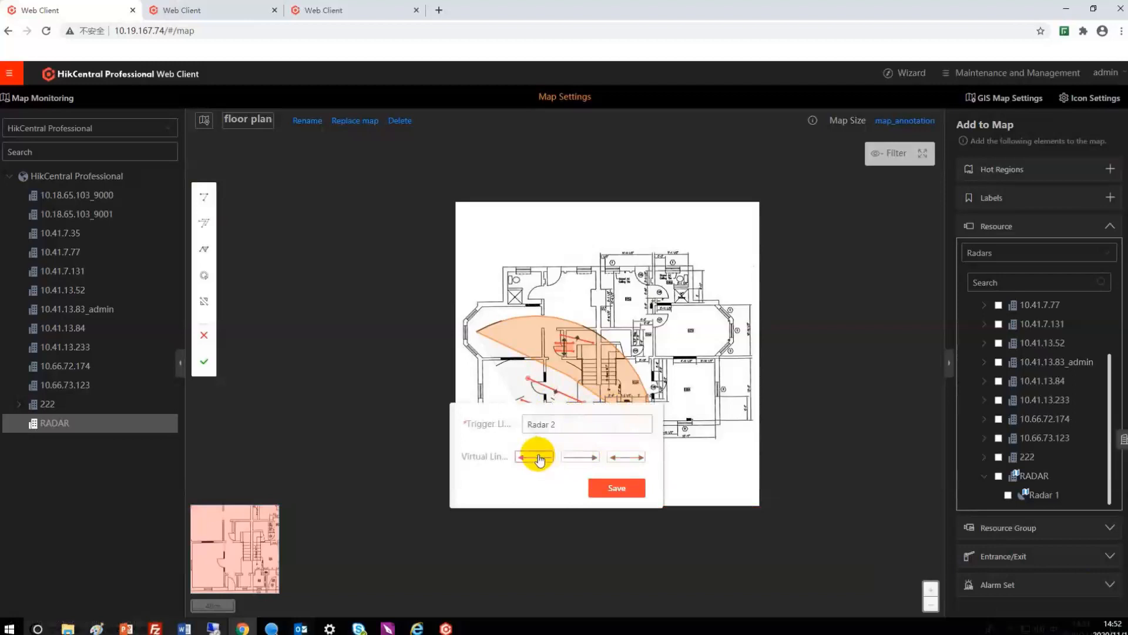
click(621, 487)
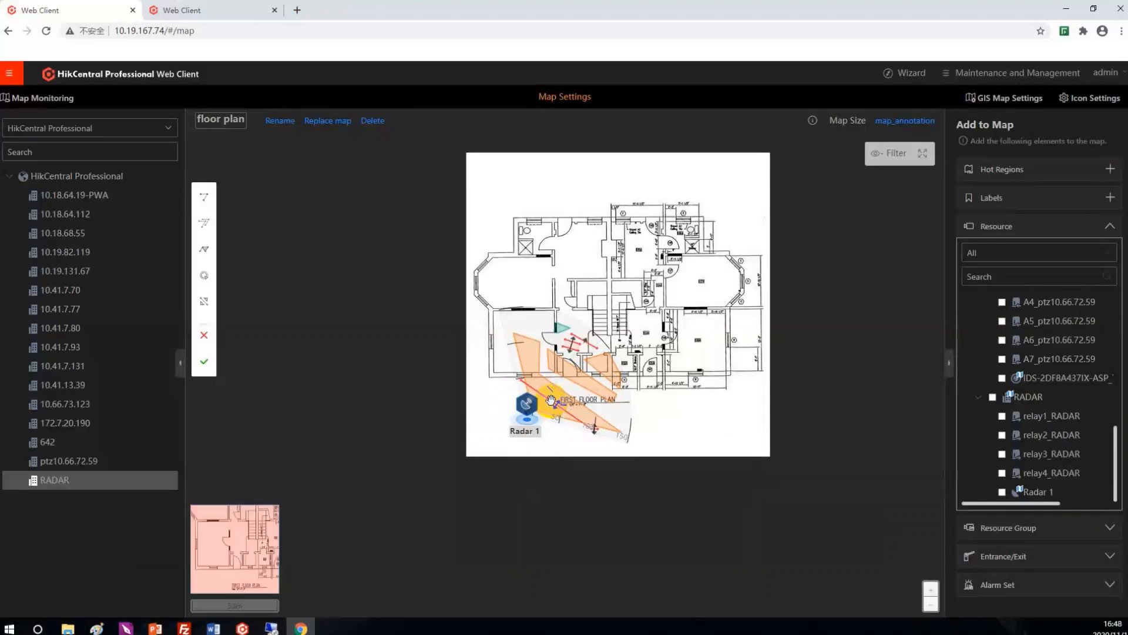
Step: Change the type of Radar 1's warning zone 1 to Early-Warning Zone, keep its name and save it
click(550, 401)
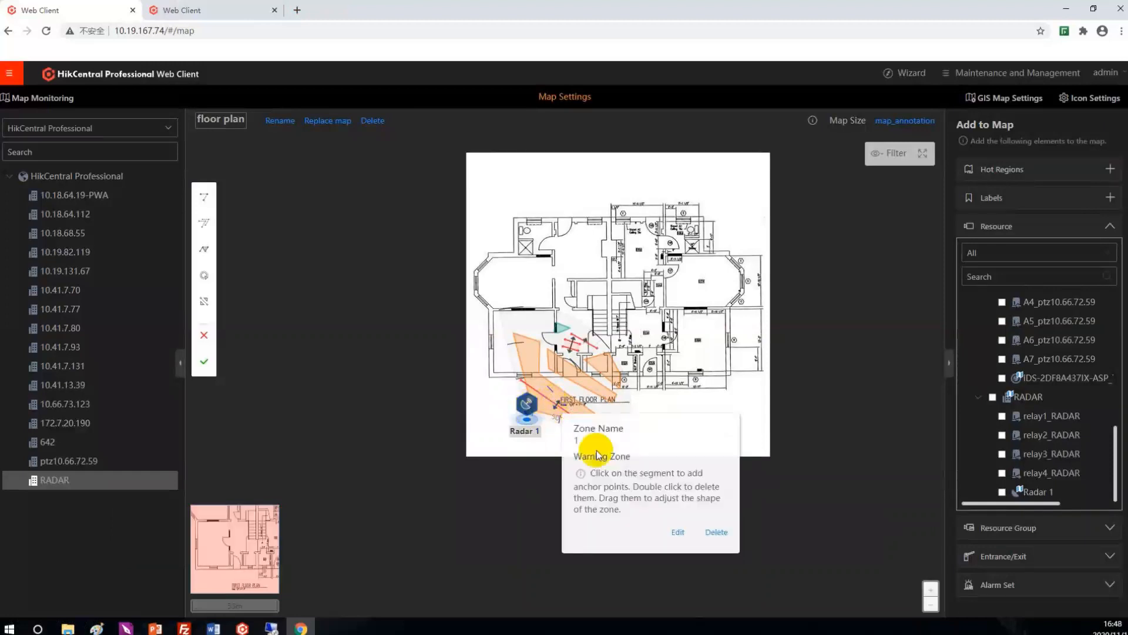
click(679, 532)
click(573, 411)
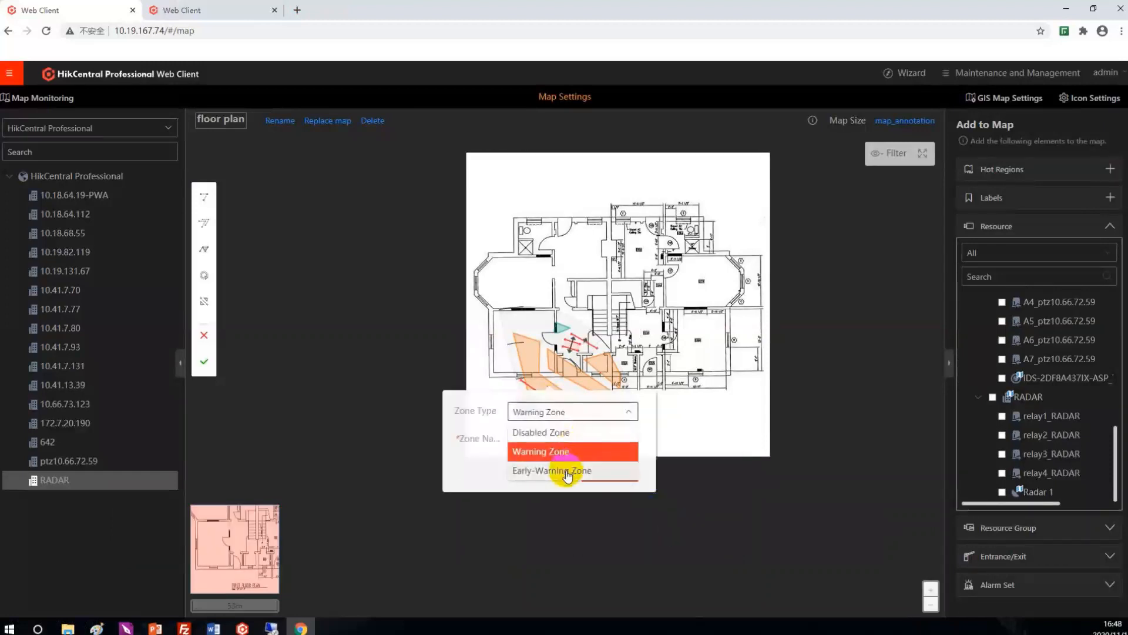
click(566, 472)
click(543, 442)
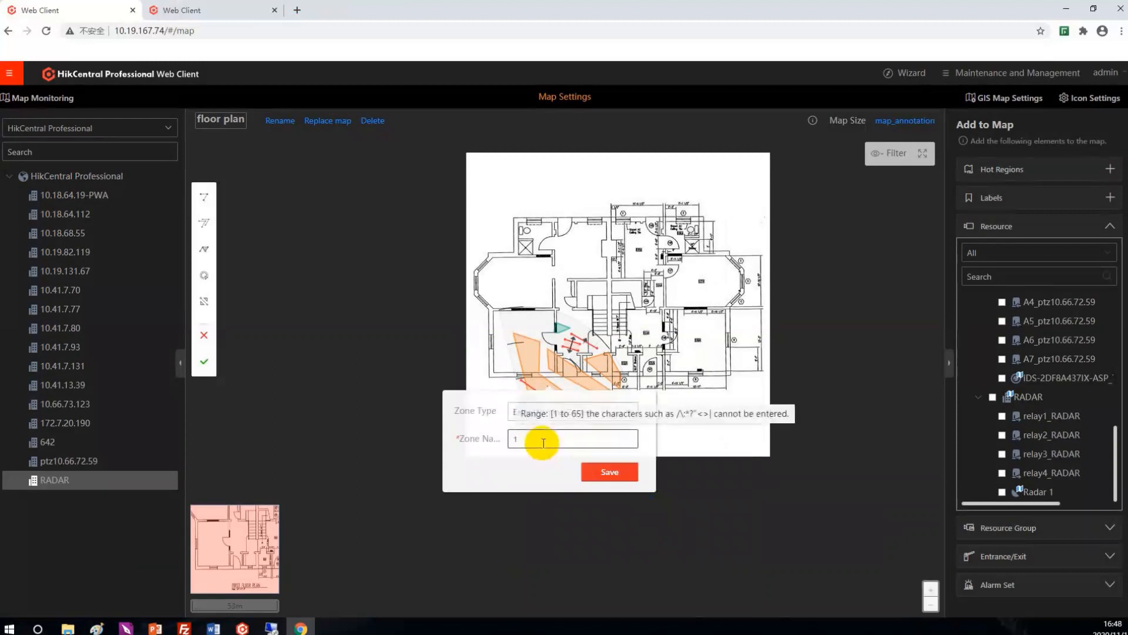
click(605, 470)
Step: Reshape early-warning zone 1 by moving its anchor point near the lower end of Radar 1's detection area
click(584, 424)
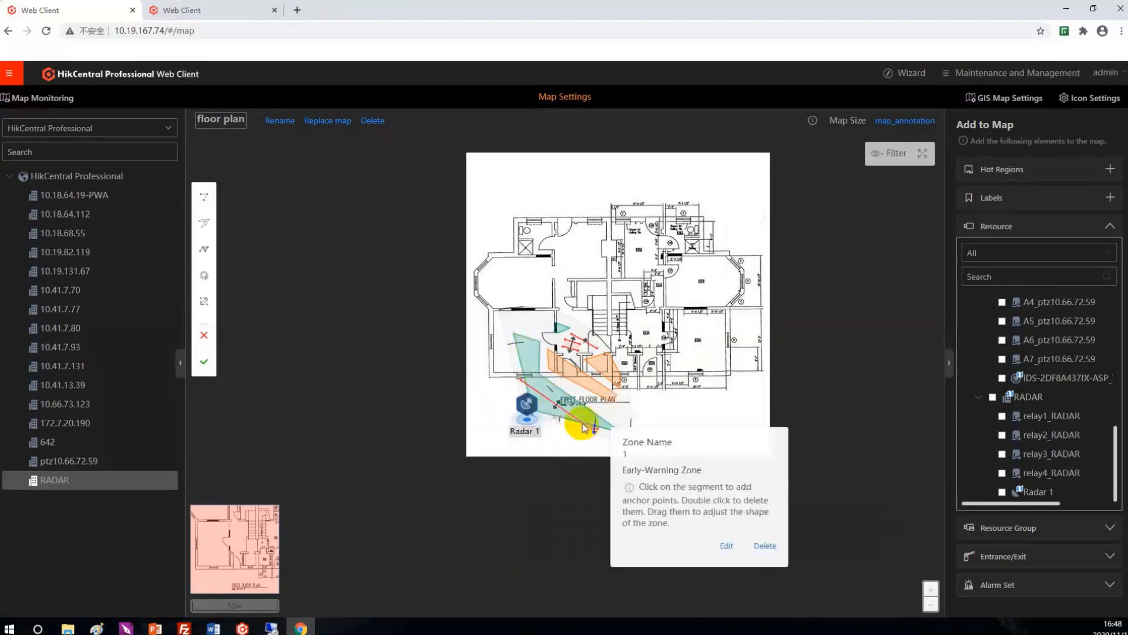
click(590, 414)
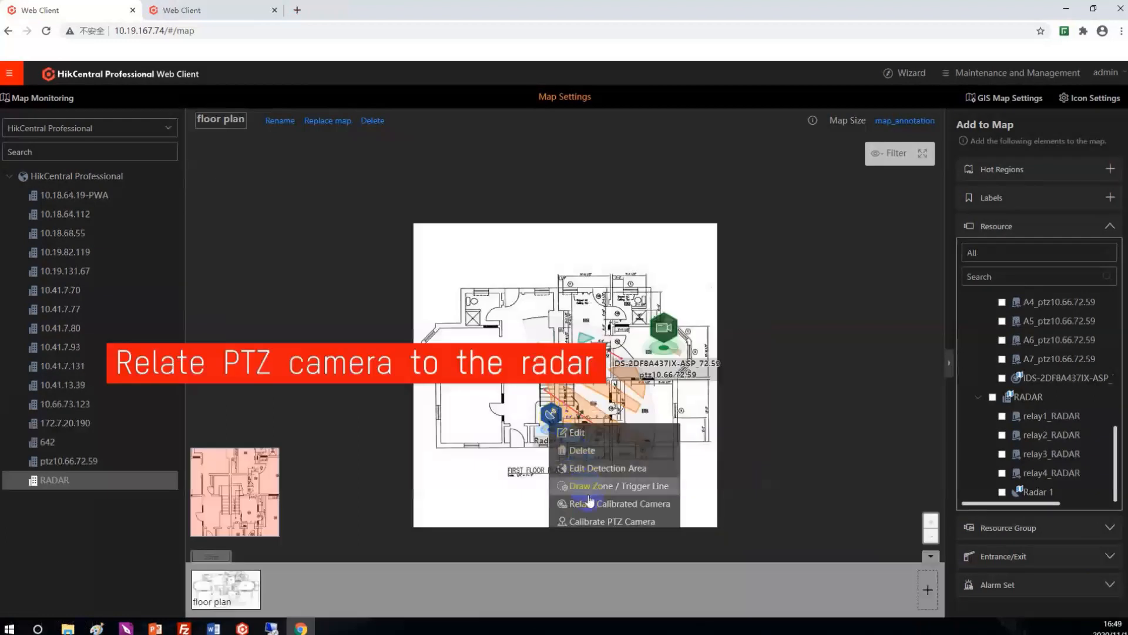
click(590, 501)
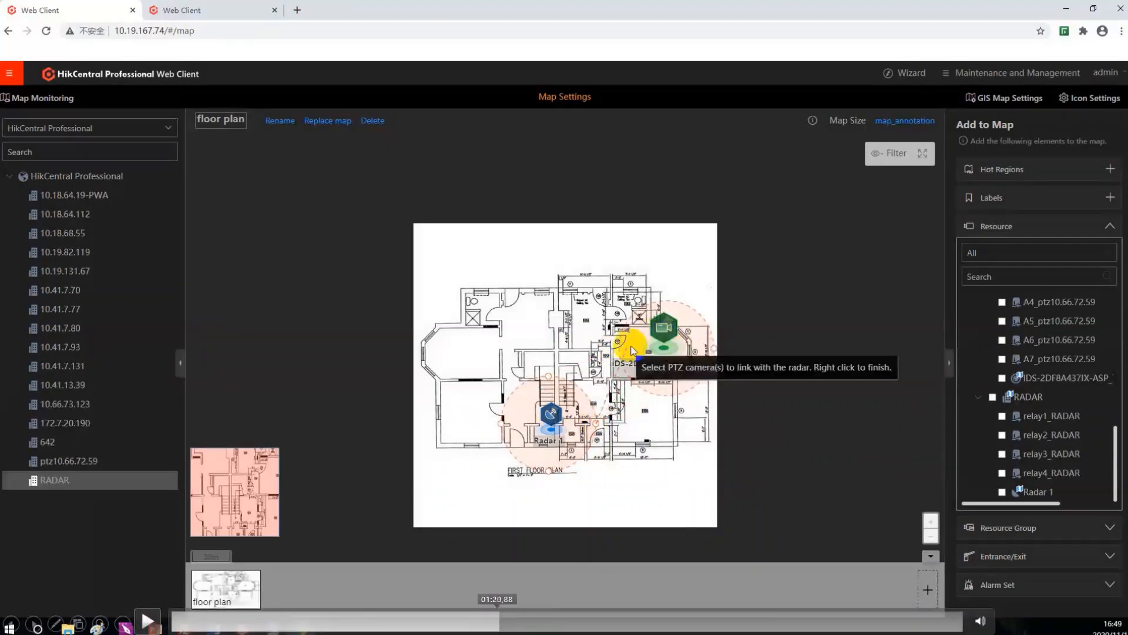
click(493, 620)
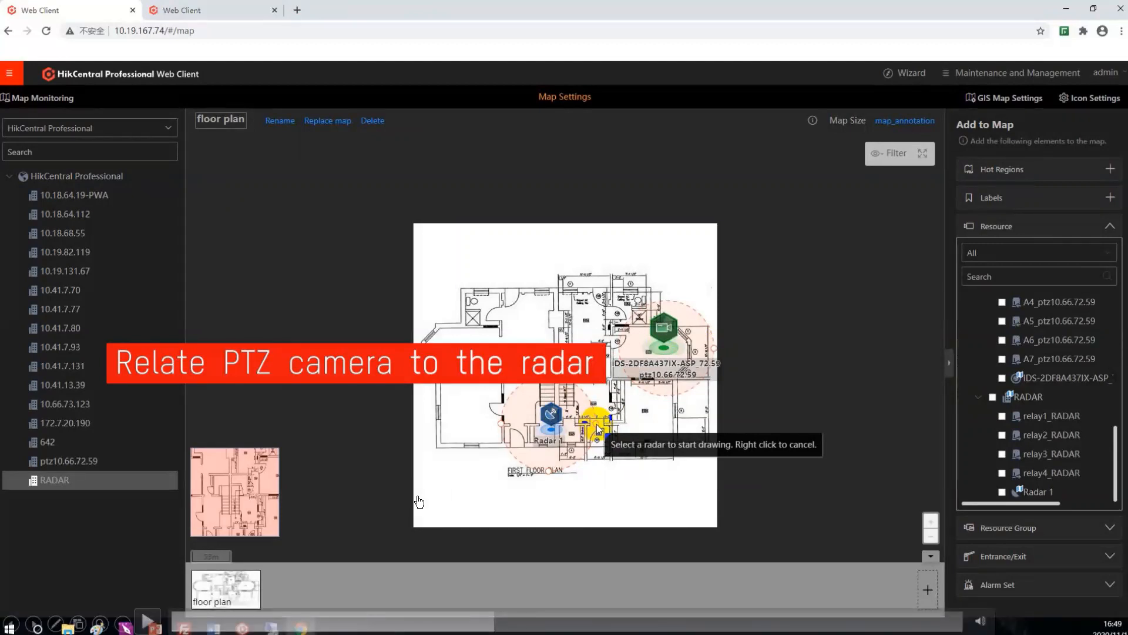
click(147, 622)
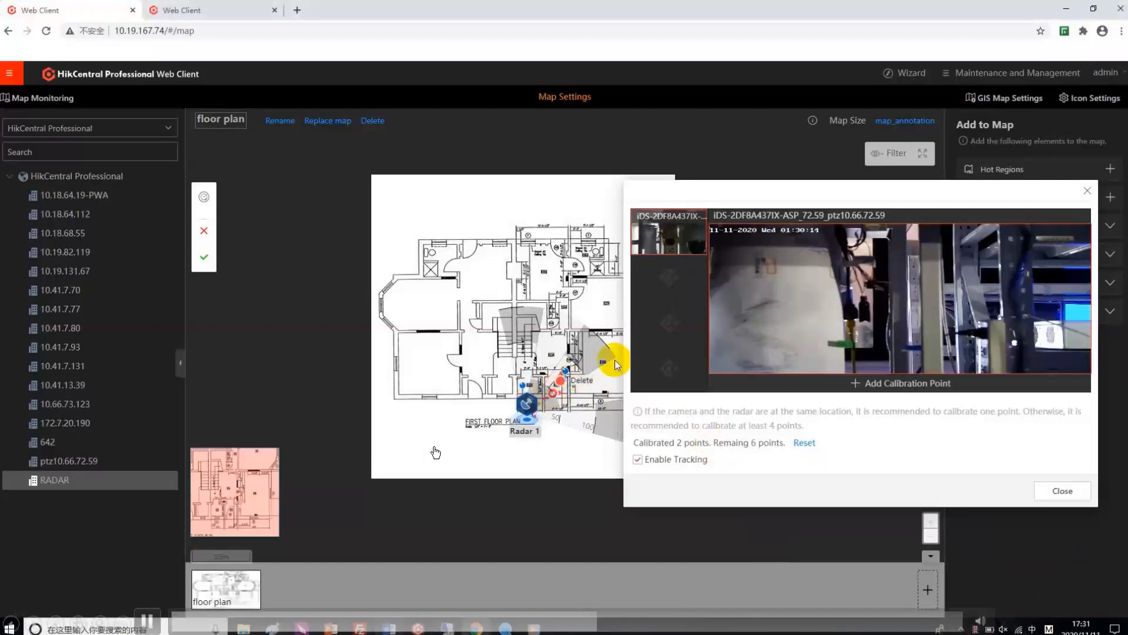
Step: Add another calibration point for the PTZ camera linked to Radar 1, close the calibration and save the radar settings
click(860, 385)
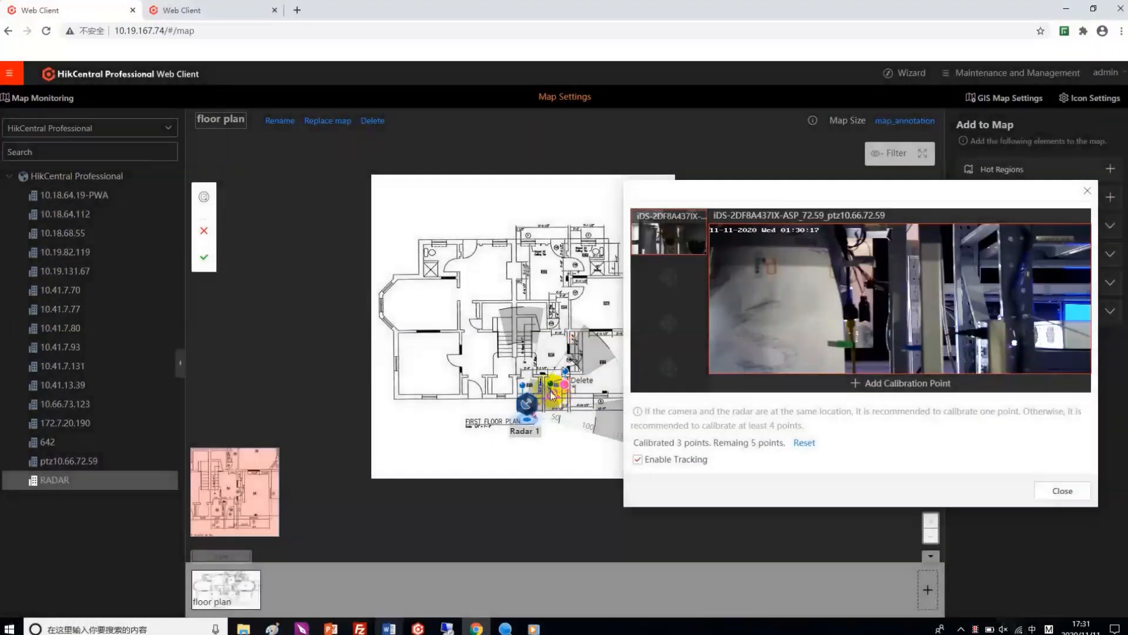
click(1079, 493)
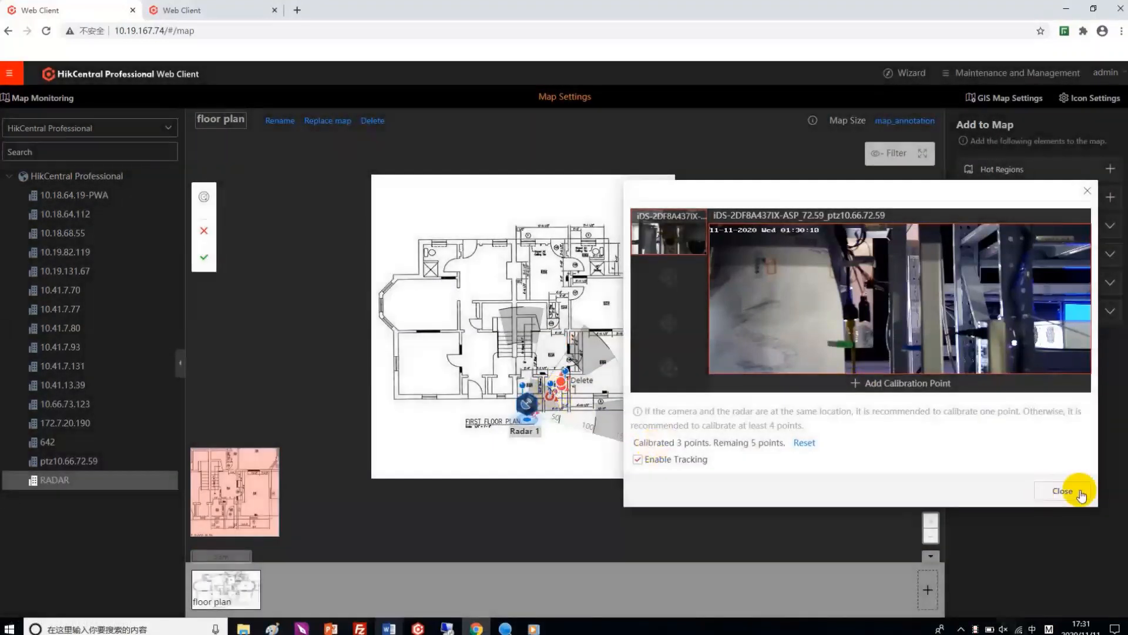
click(204, 257)
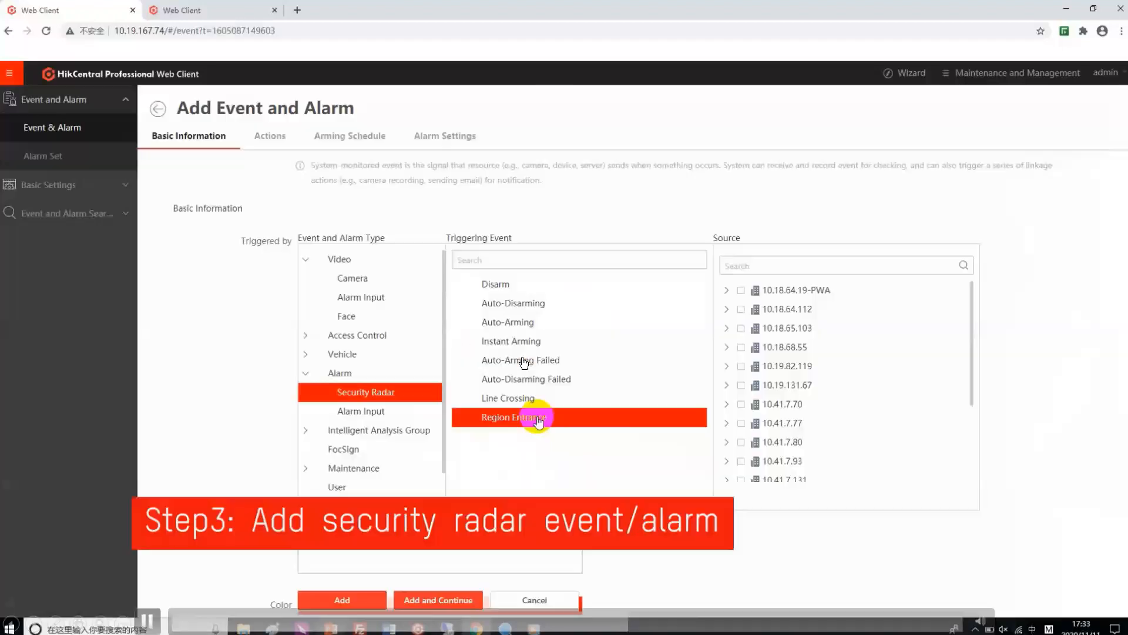
Step: Add a Trigger Recording linkage action to the Radar 1 Region Entrance alarm and open its camera selection
scroll(788, 323, down, 5)
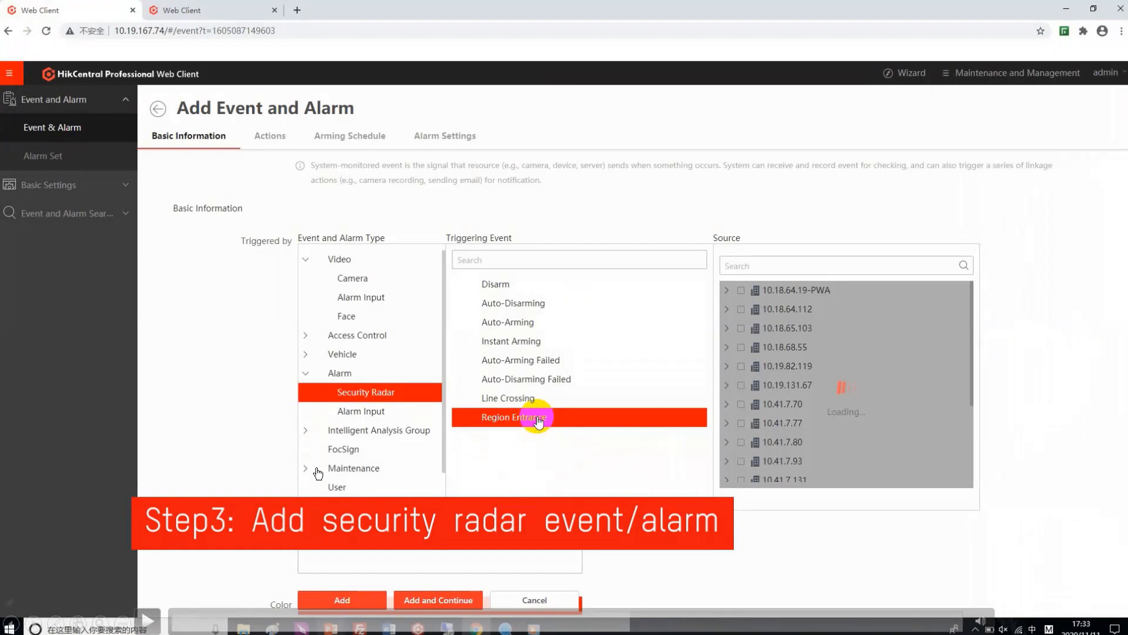
scroll(795, 354, down, 5)
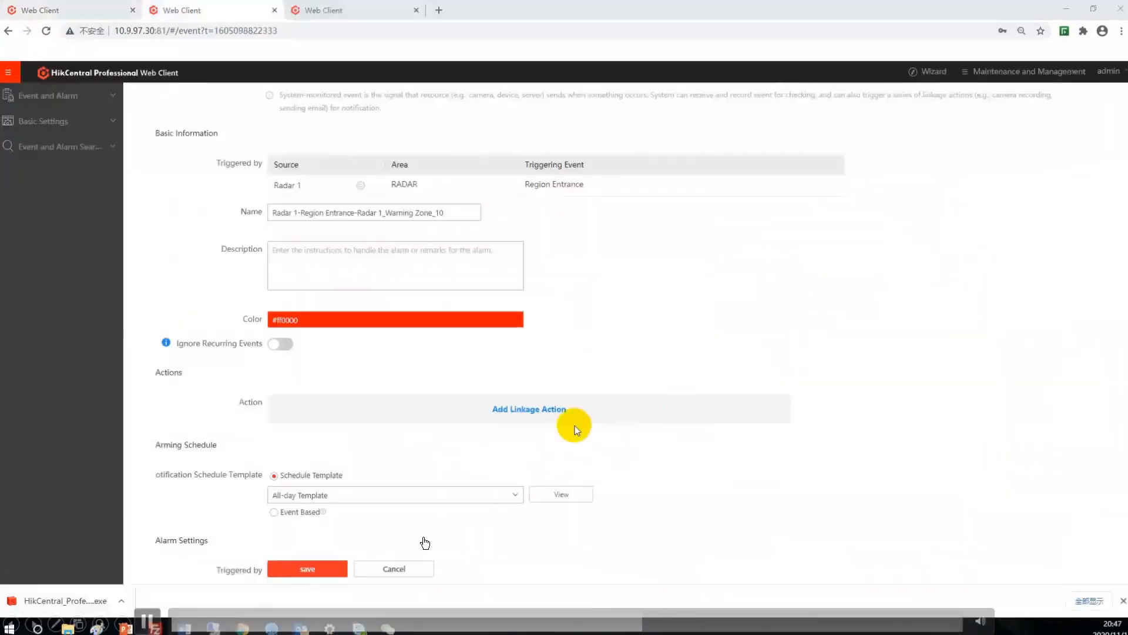
click(531, 410)
click(520, 431)
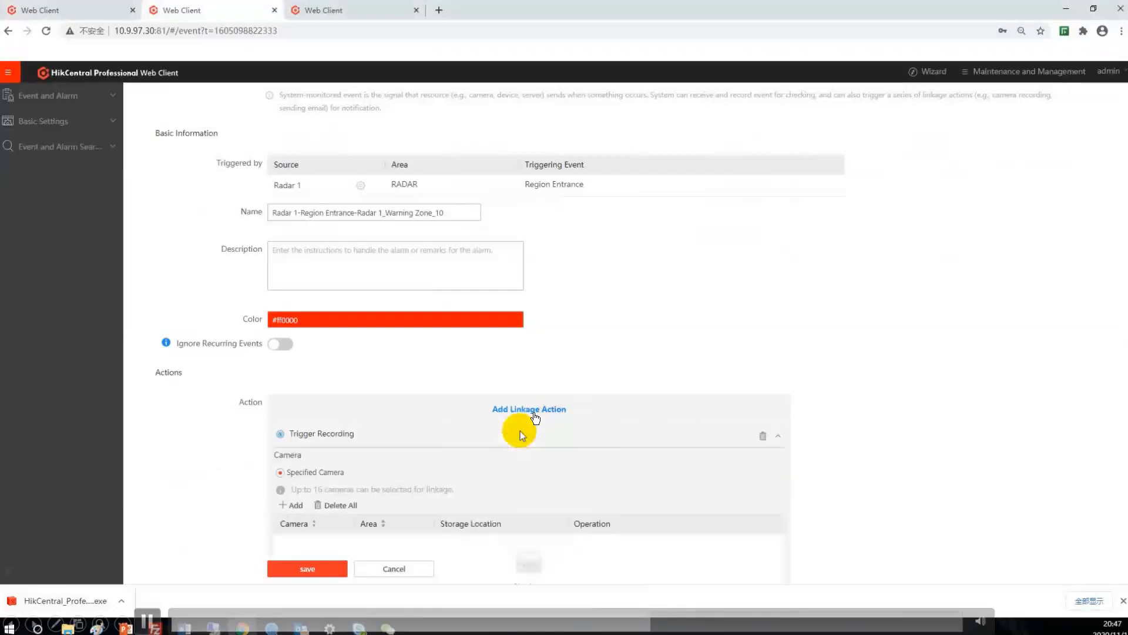
scroll(520, 431, down, 1)
click(293, 453)
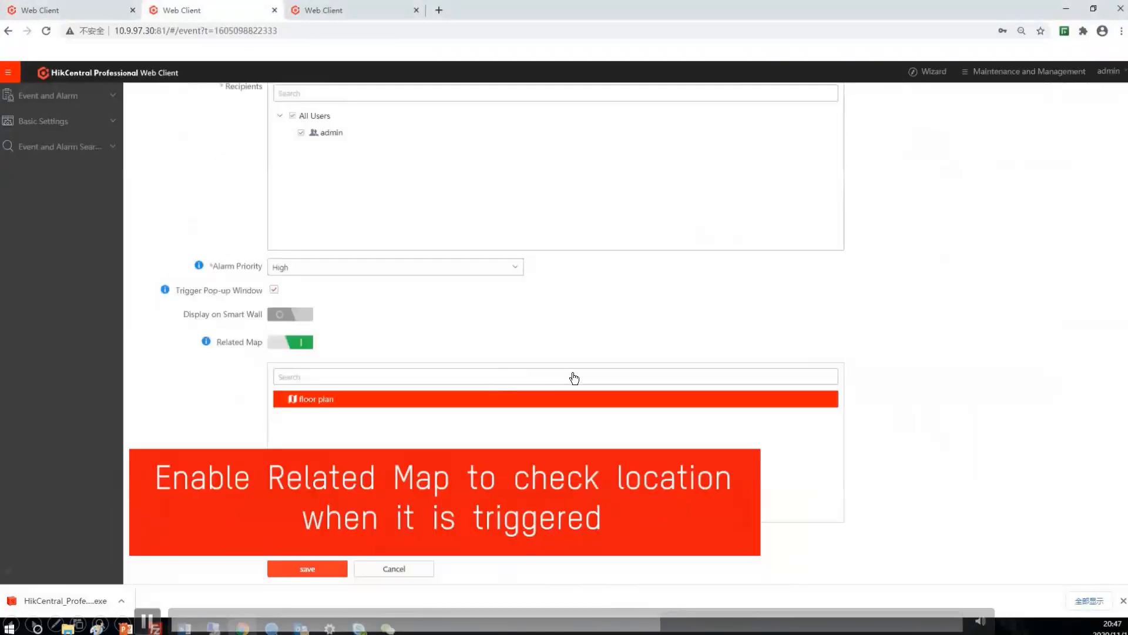
Step: Save the Radar 1 Region Entrance alarm with High priority, Trigger Pop-up Window and the floor plan as Related Map
click(308, 568)
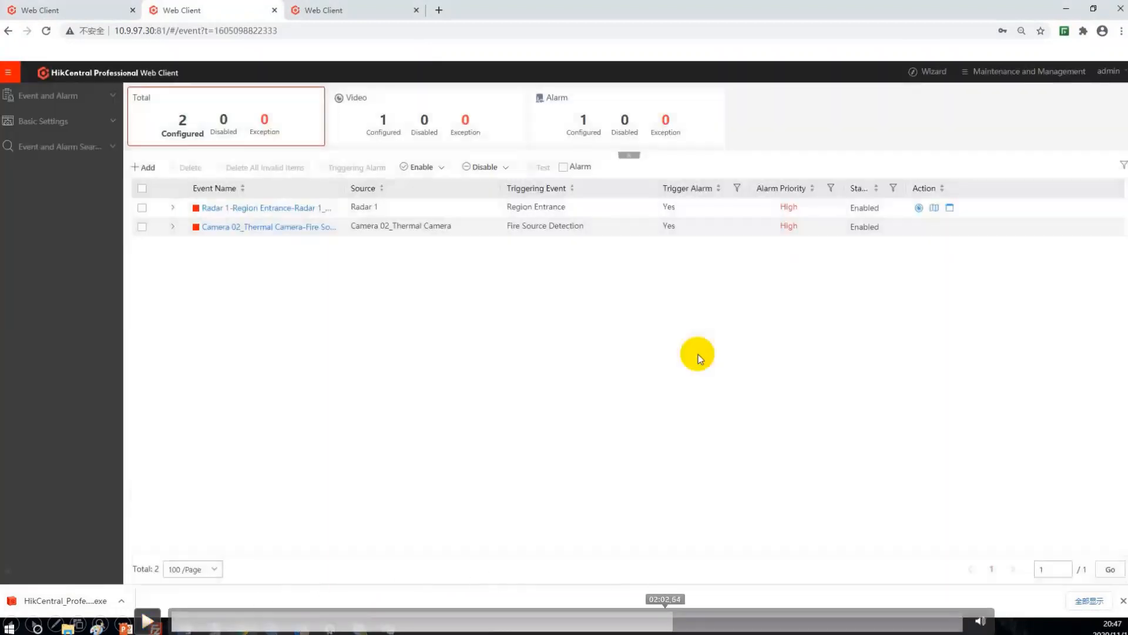
click(665, 618)
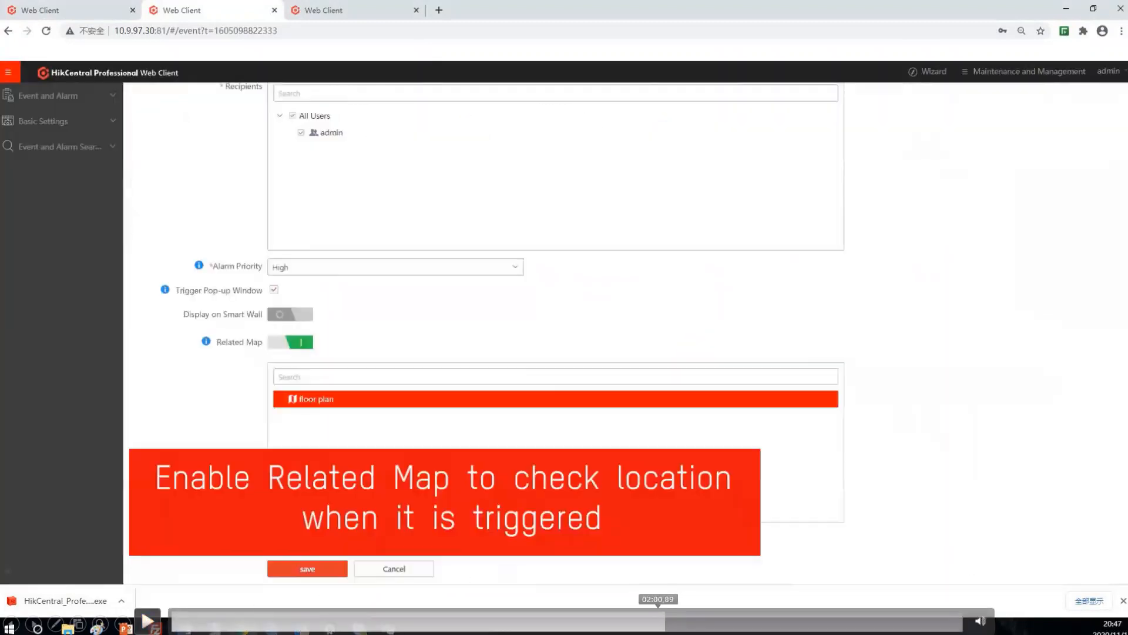
click(658, 619)
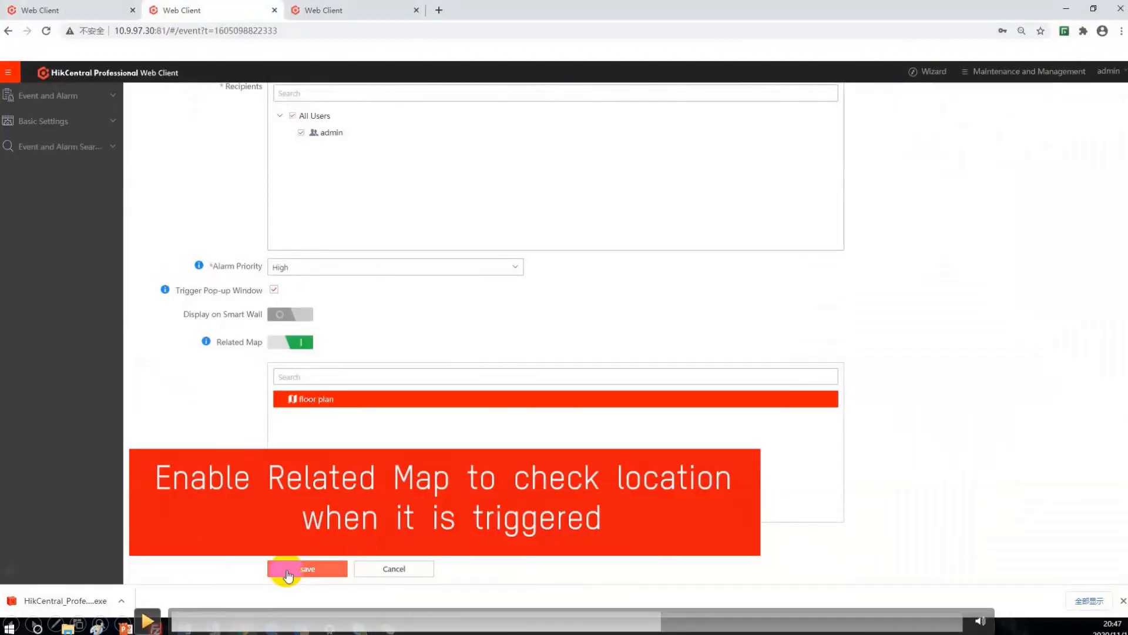
click(147, 621)
click(322, 570)
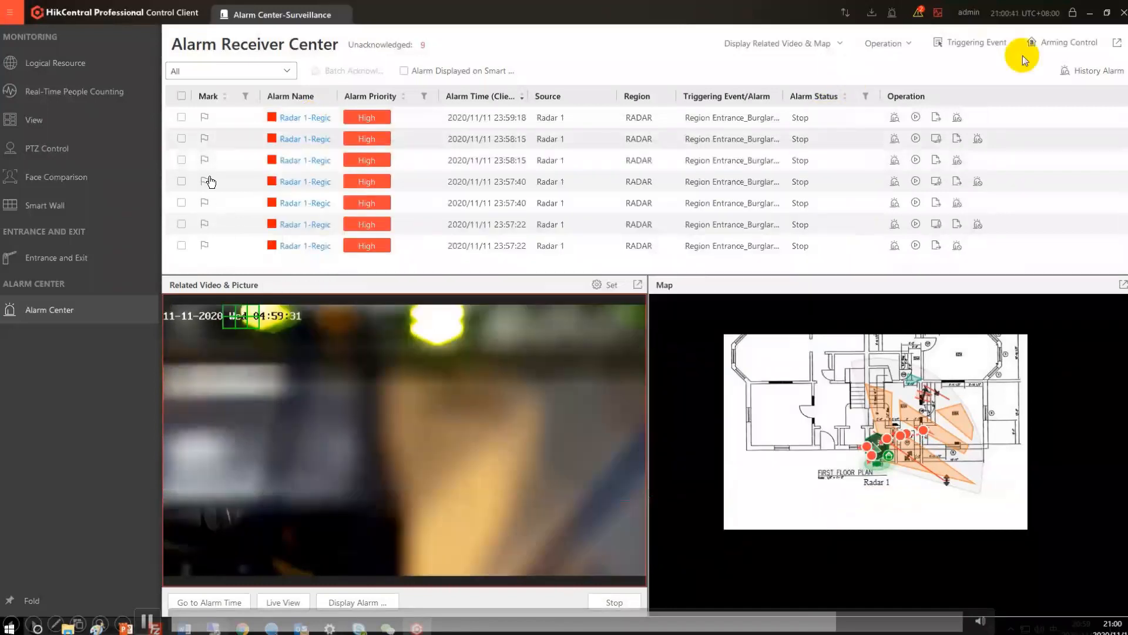
Step: Open the history alarms from the Alarm Receiver Center and view the first Radar 1 alarm's details with its video and map
click(1070, 71)
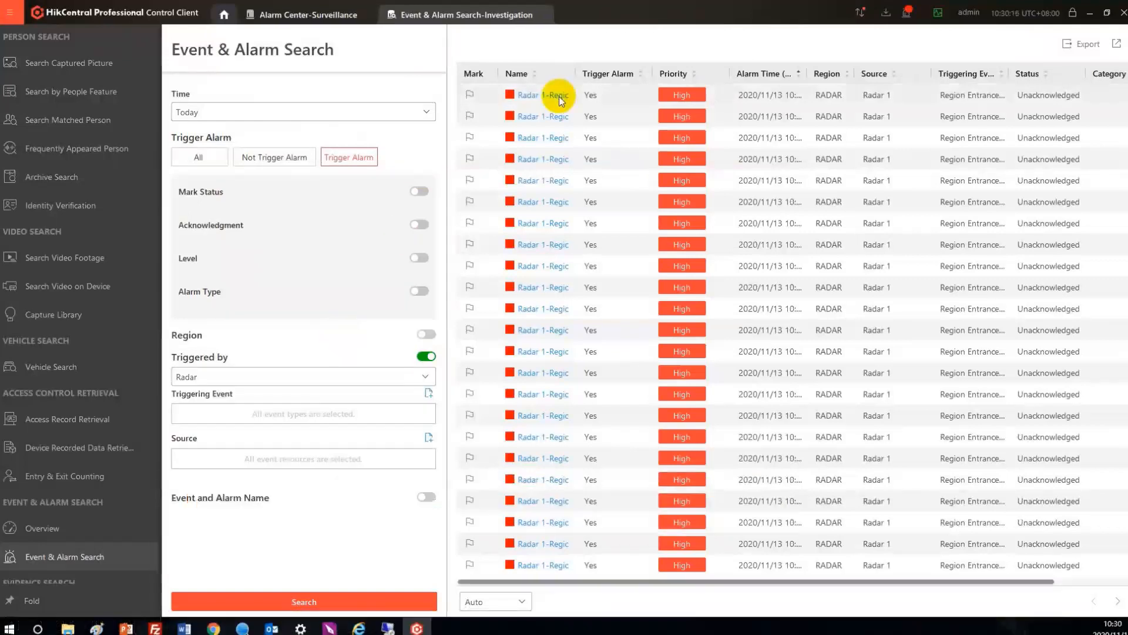
click(559, 97)
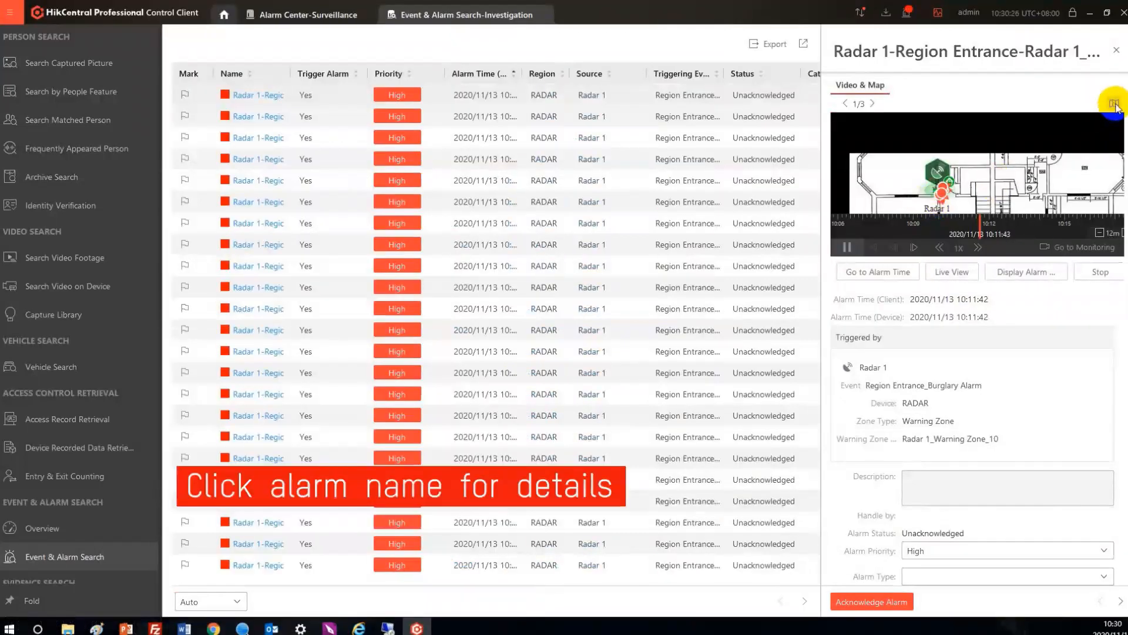
click(1115, 103)
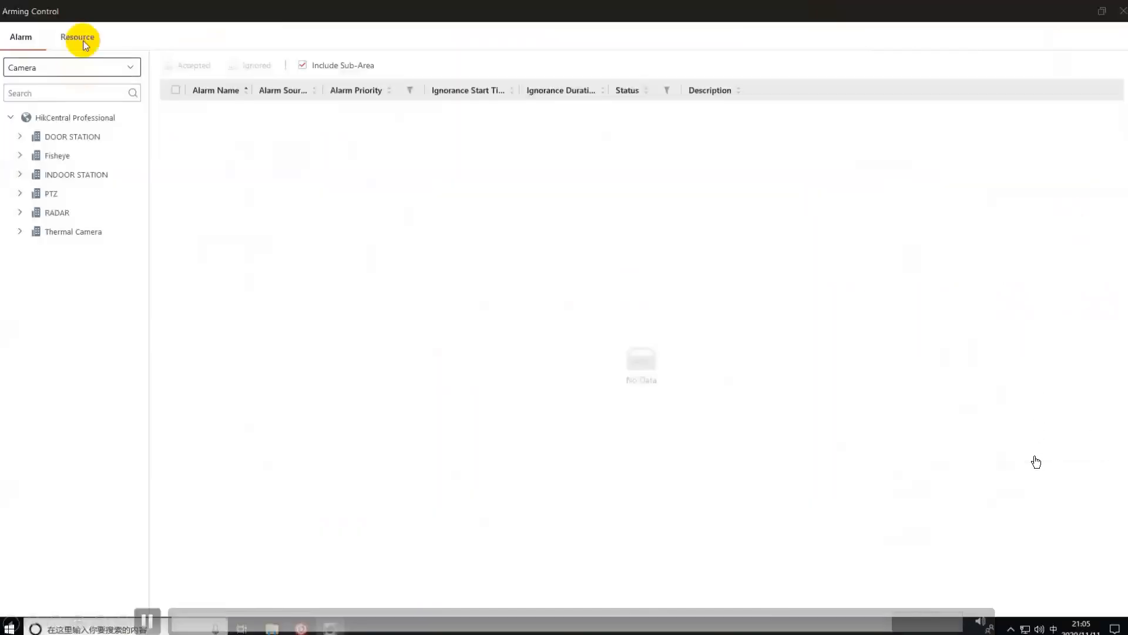
Step: In Arming Control, show the Radar resources of the RADAR area
click(77, 37)
click(89, 67)
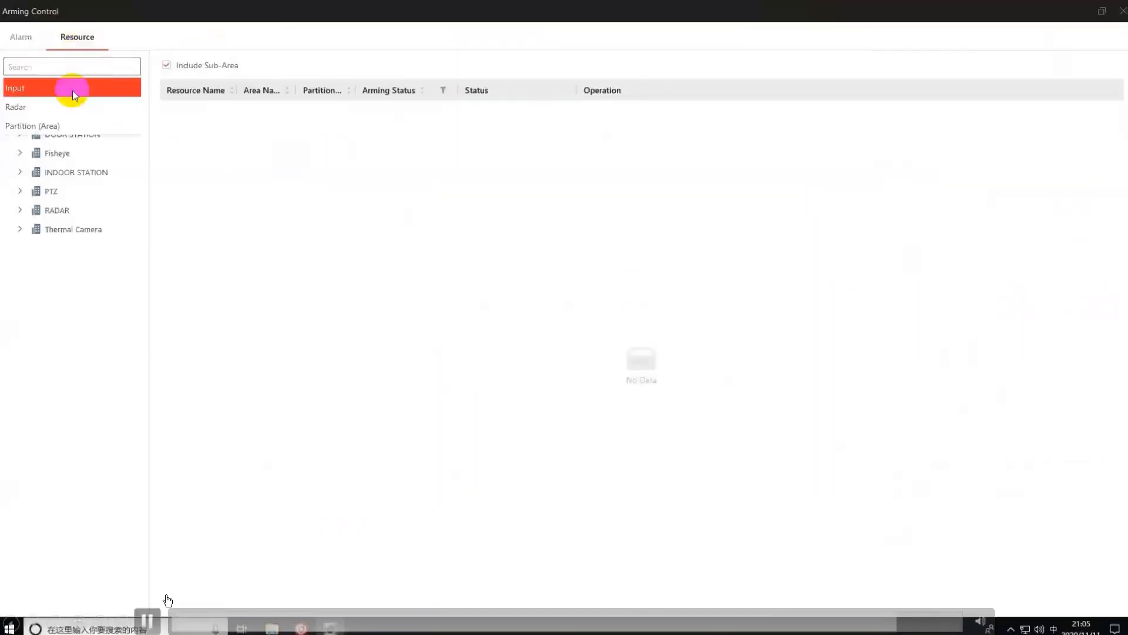
click(70, 89)
click(21, 212)
click(148, 621)
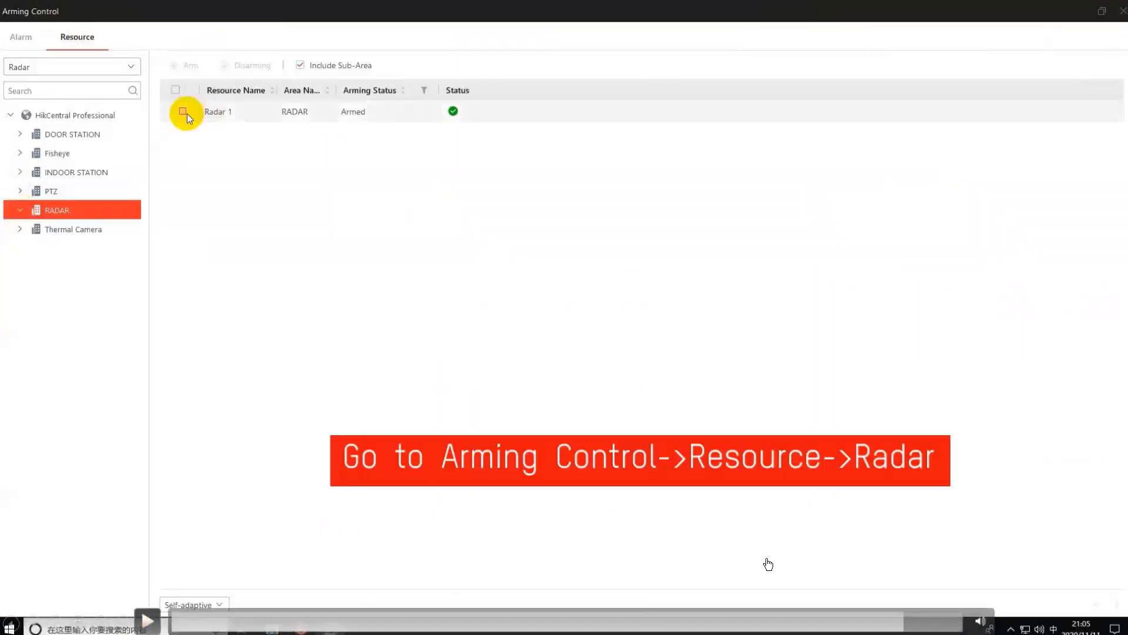
click(897, 621)
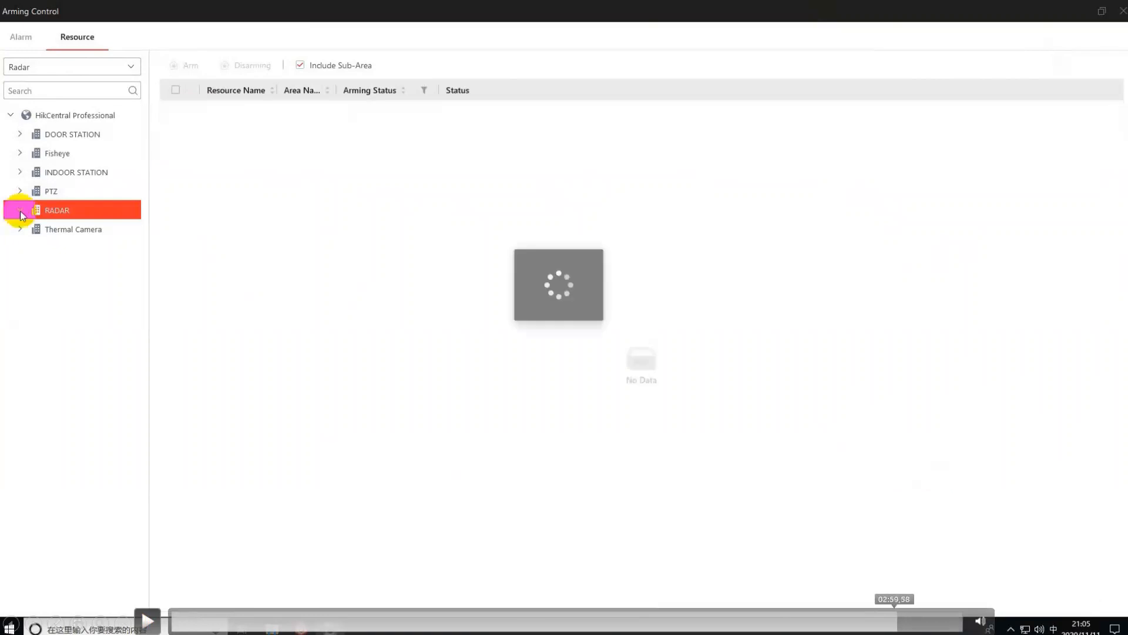
click(891, 621)
click(886, 620)
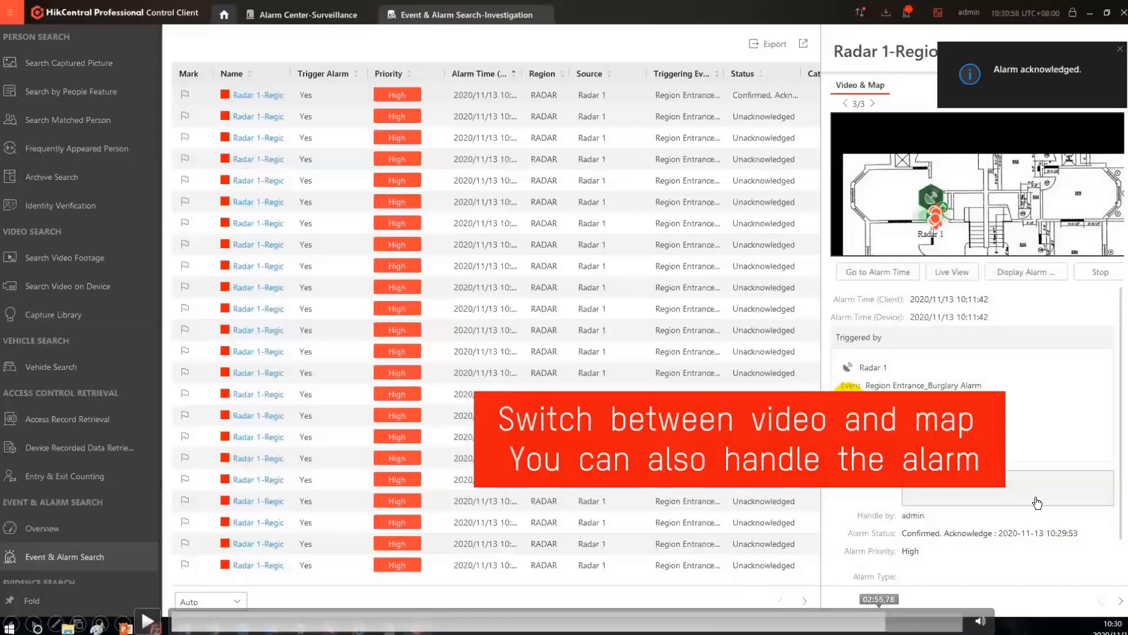
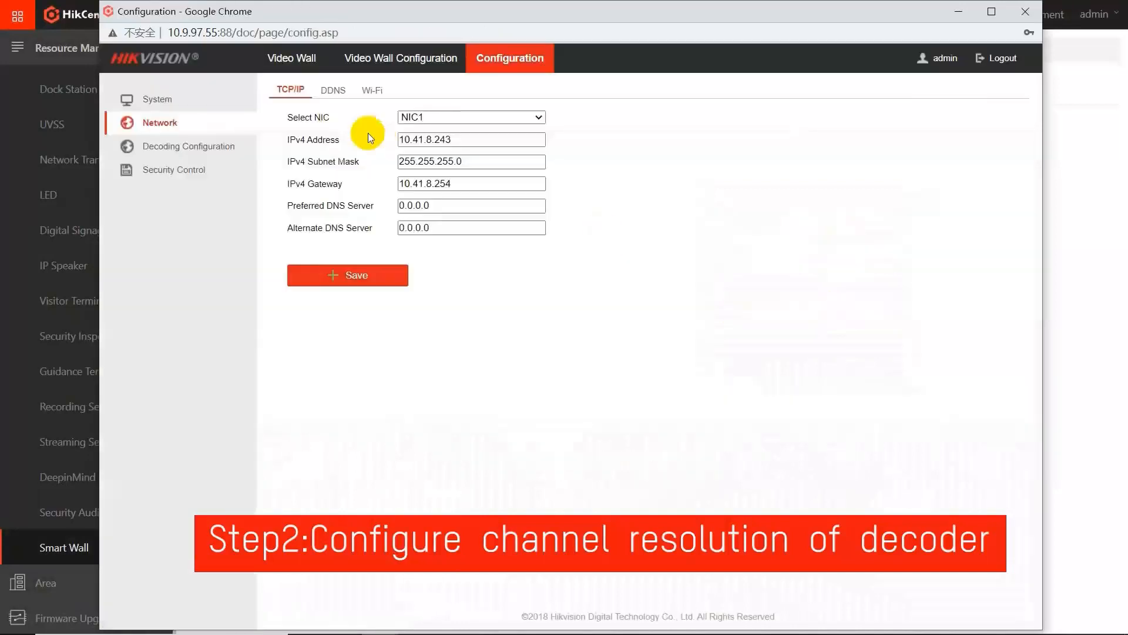
Step: In the decoder's Video Wall Configuration, set output HDMI1 to LED mode with width 960 and height 1080
click(396, 57)
click(186, 217)
right_click(186, 218)
click(216, 227)
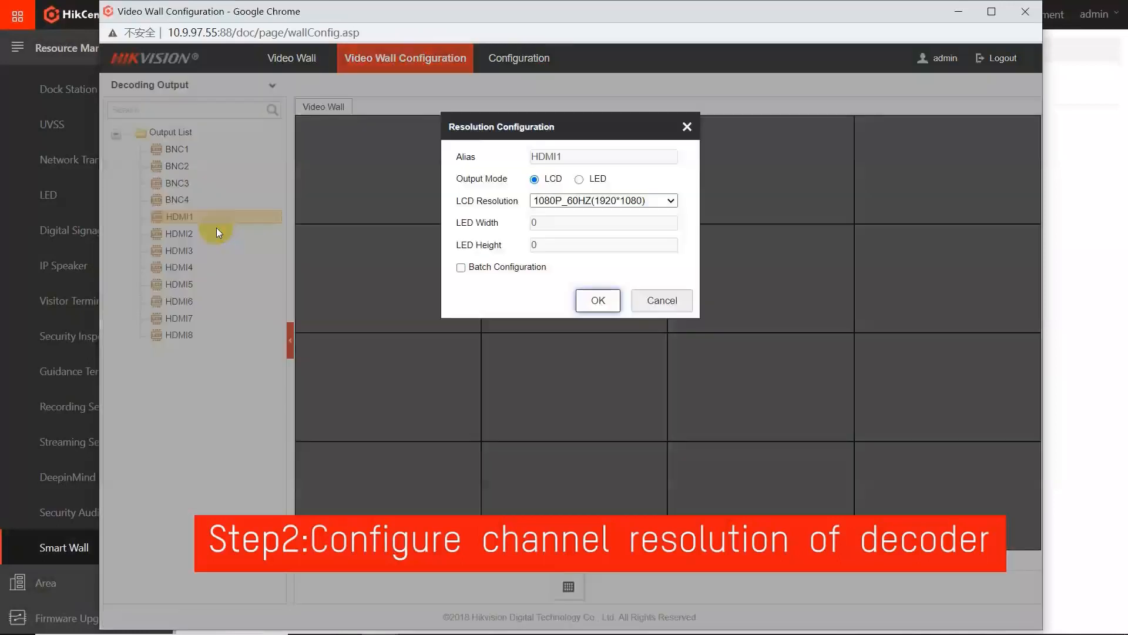
click(579, 179)
drag(546, 223, 567, 245)
text(960)
text(1080)
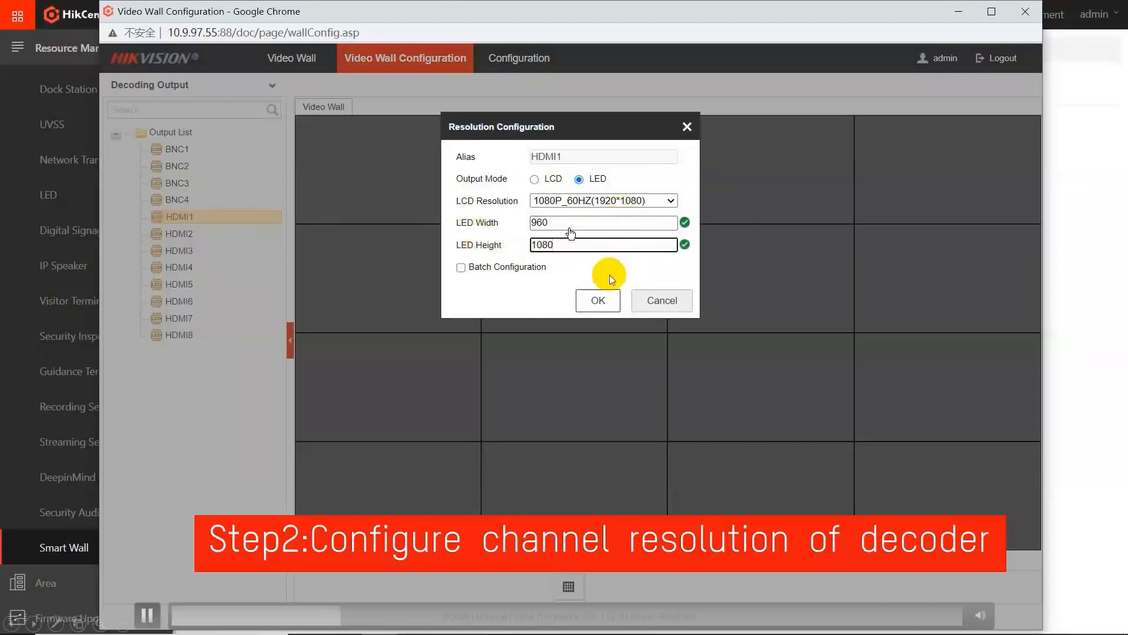
click(598, 301)
Step: Set decoding output HDMI2 to LED mode with width 960 and height 1080
click(207, 235)
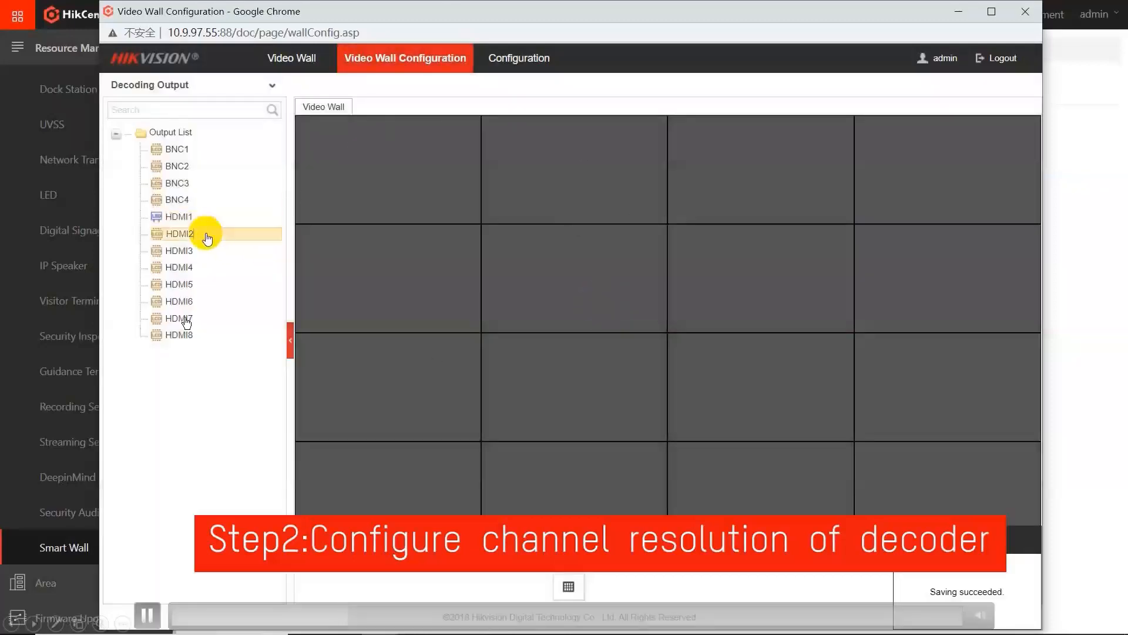
right_click(207, 235)
click(296, 237)
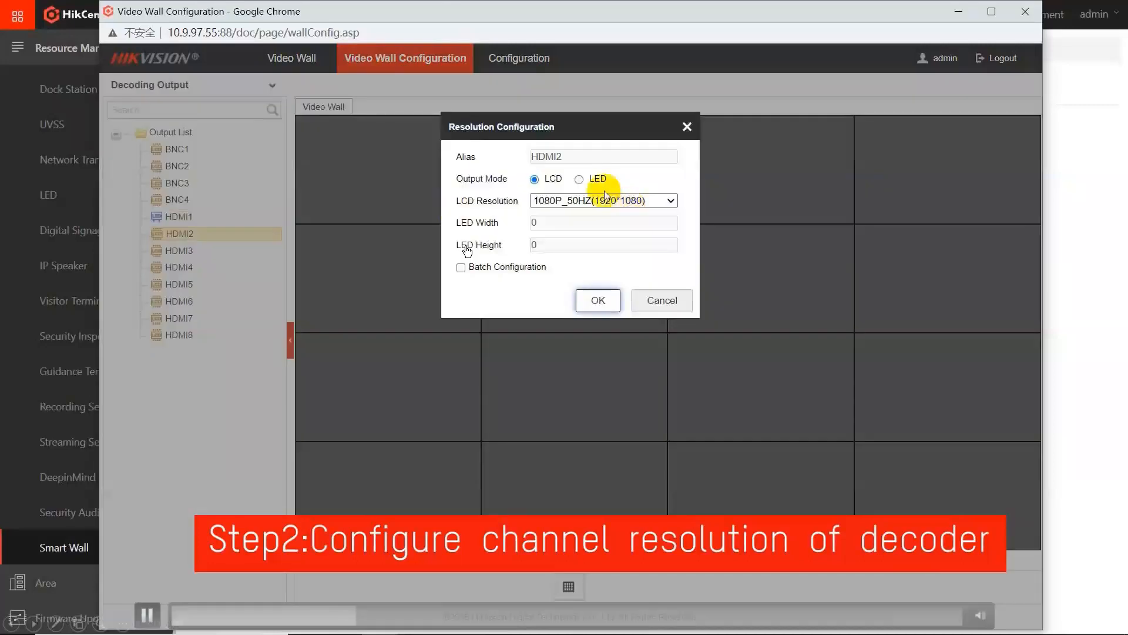
click(579, 179)
drag(576, 222, 469, 214)
text(960)
drag(564, 245, 471, 241)
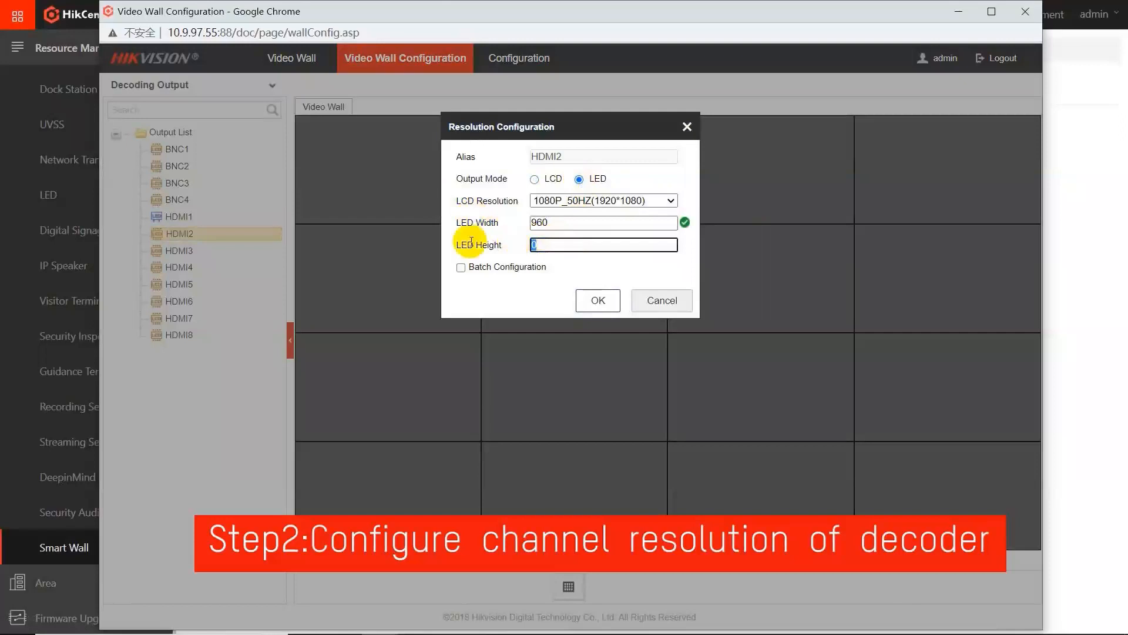
text(1080)
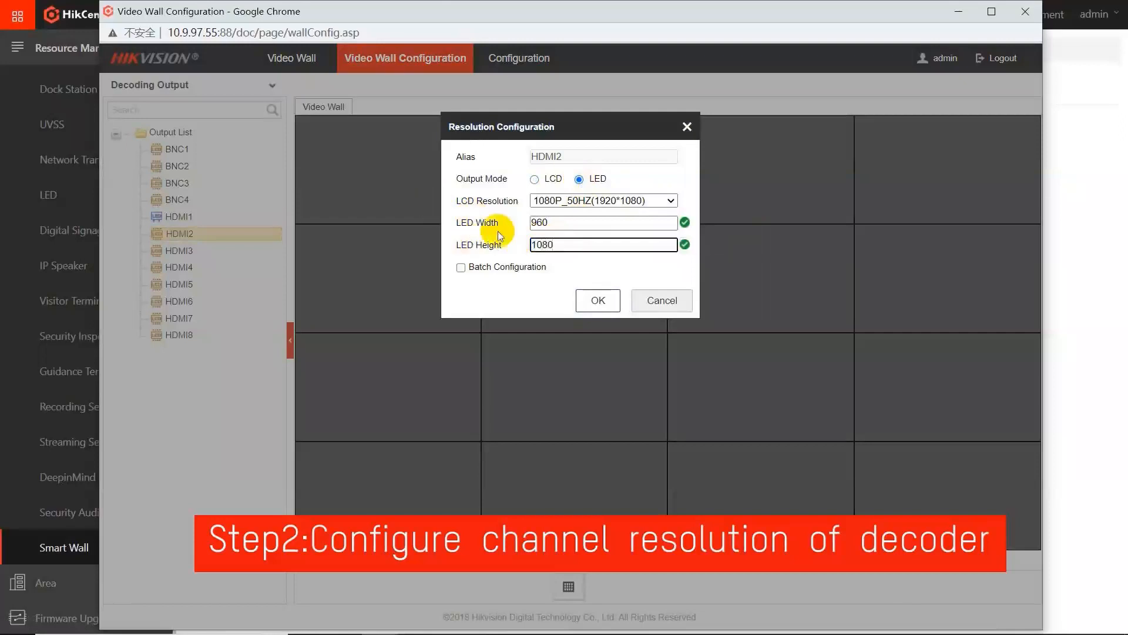
click(597, 298)
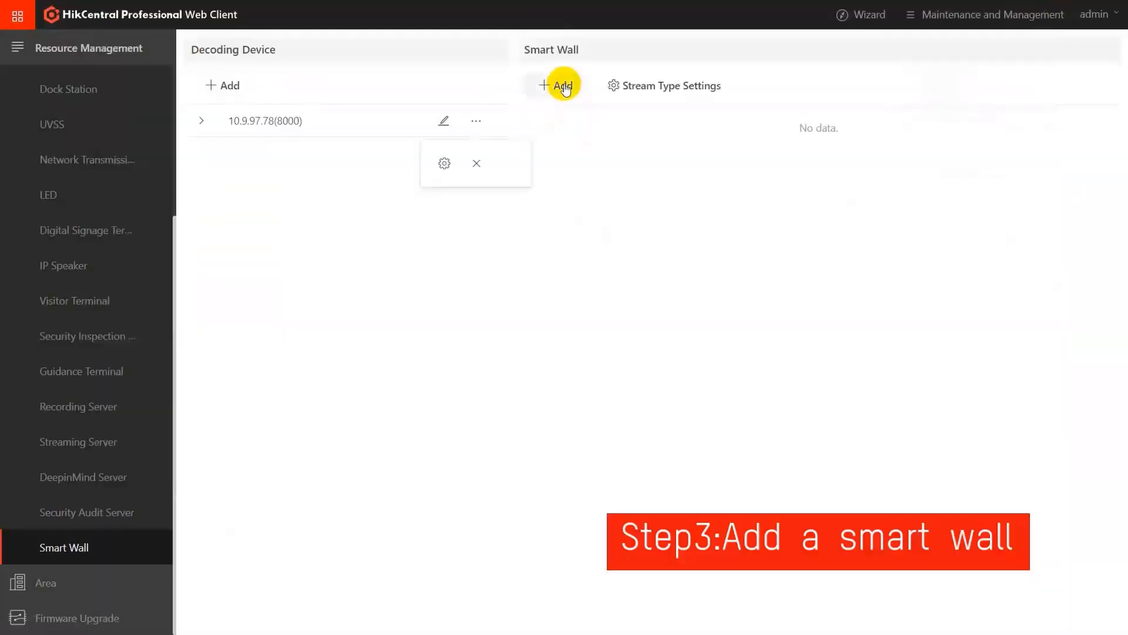
Step: Start adding a smart wall named Smart Wall1 with the LED type and activate its row count for entry
click(563, 86)
click(419, 183)
click(491, 225)
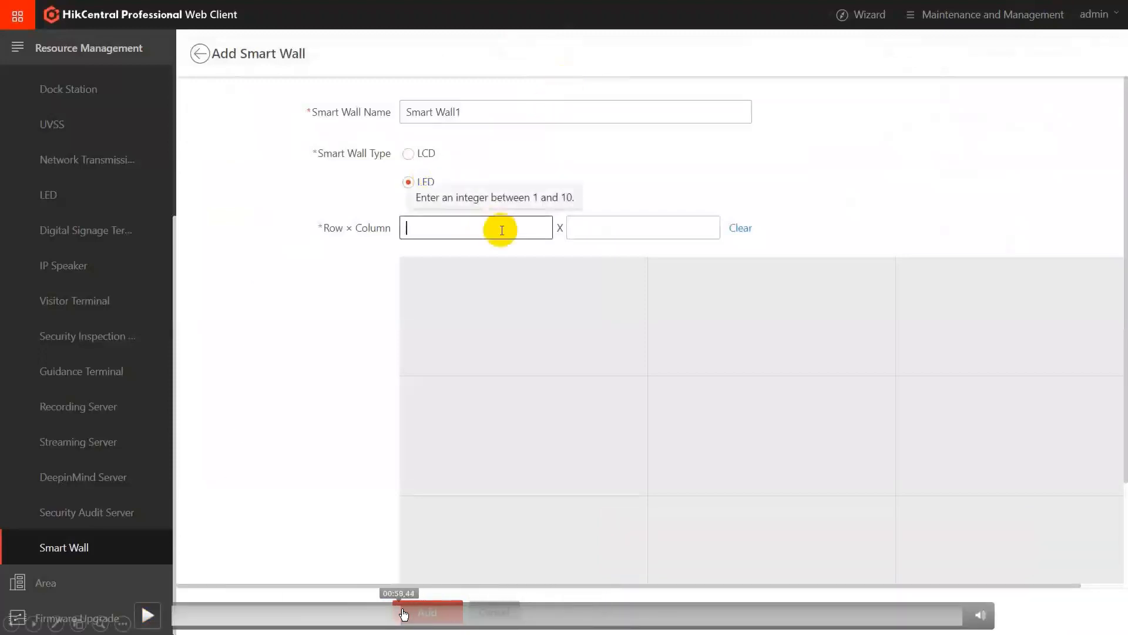
click(395, 612)
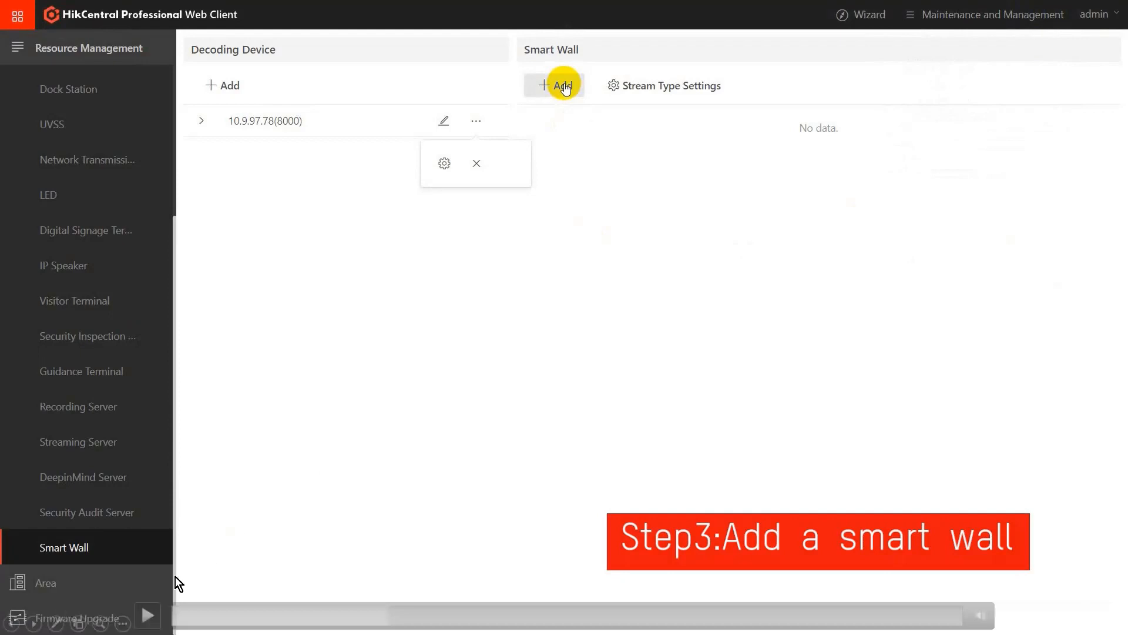
click(147, 615)
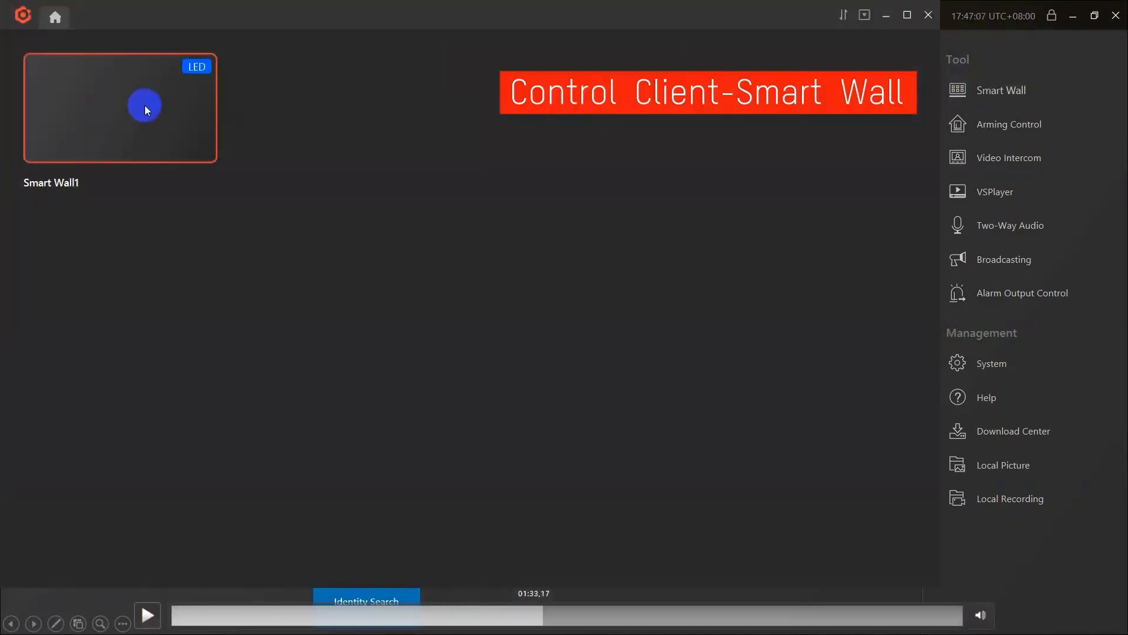
click(533, 614)
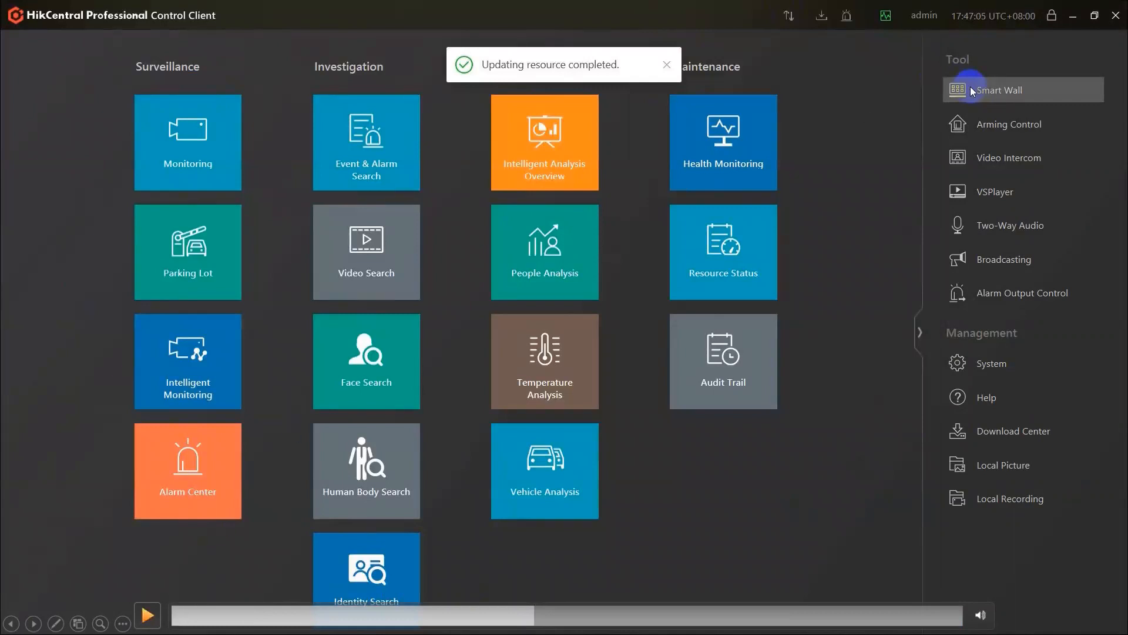
key(space)
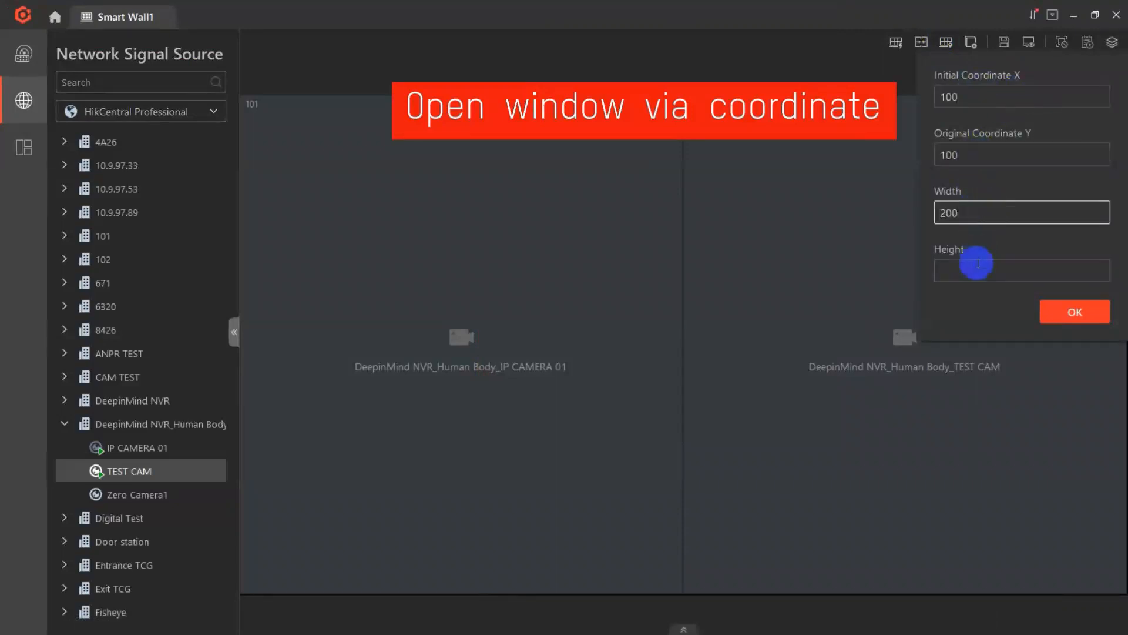
mouse_move(824, 404)
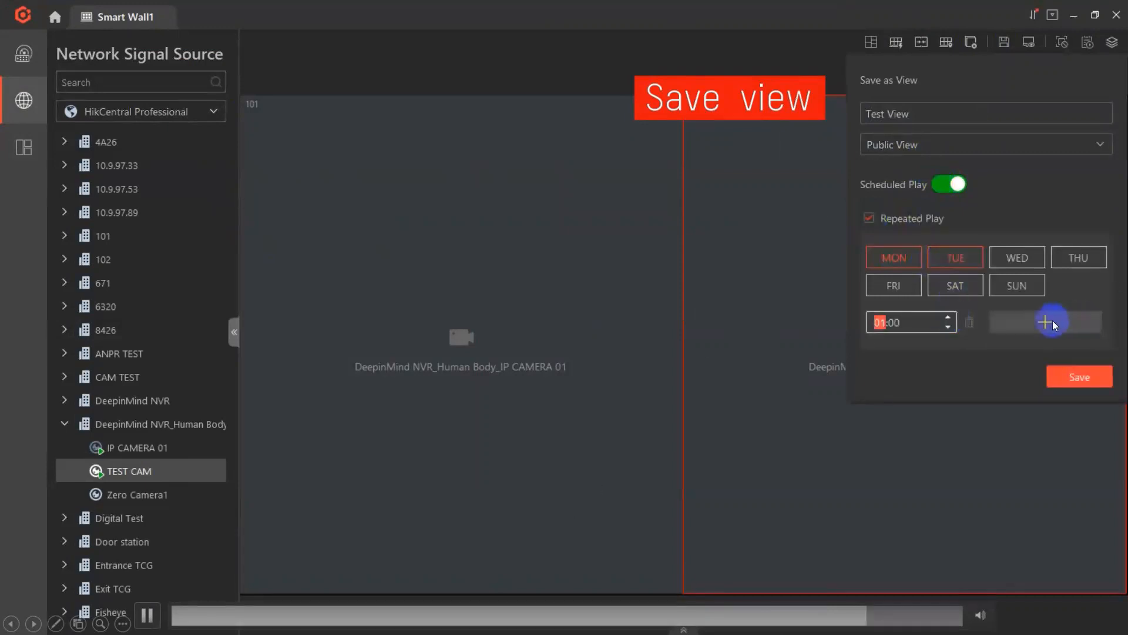
click(150, 615)
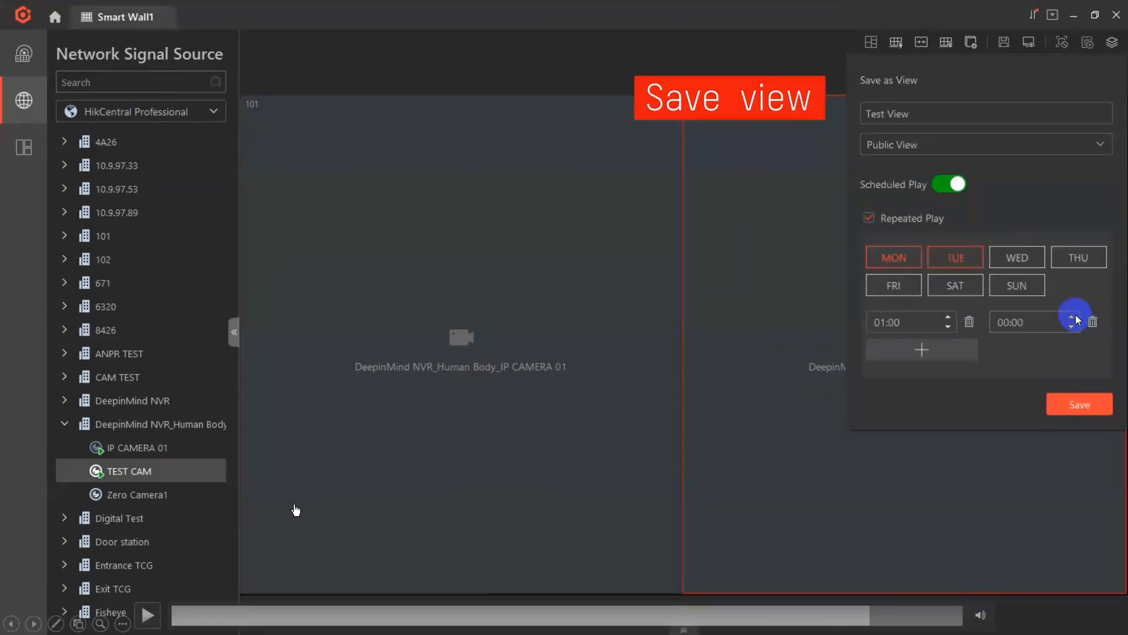
Step: Save the current smart wall layout as the public view Test View with its scheduled play settings
click(1078, 404)
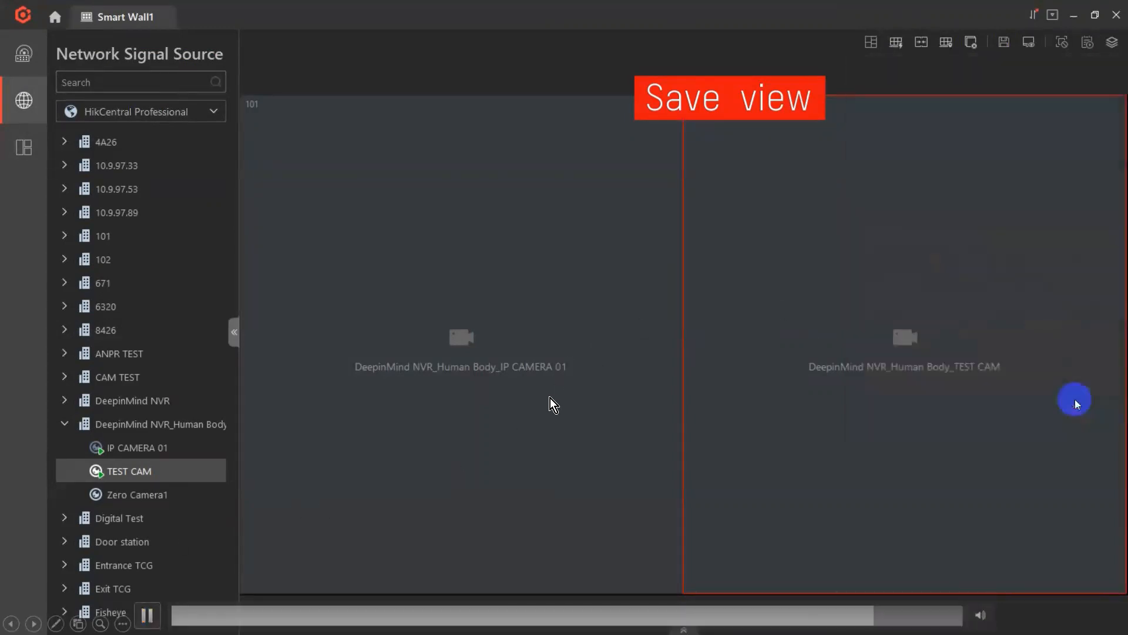
click(1085, 43)
click(1085, 42)
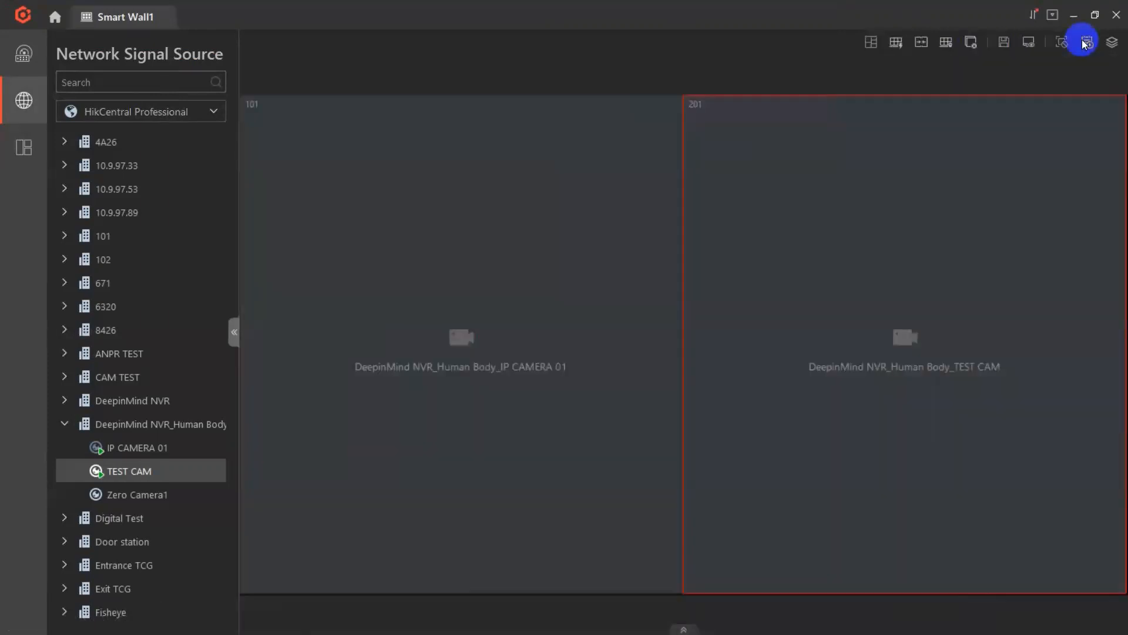
Step: Add a view group named Test Group under Public View in the smart wall's views
click(23, 147)
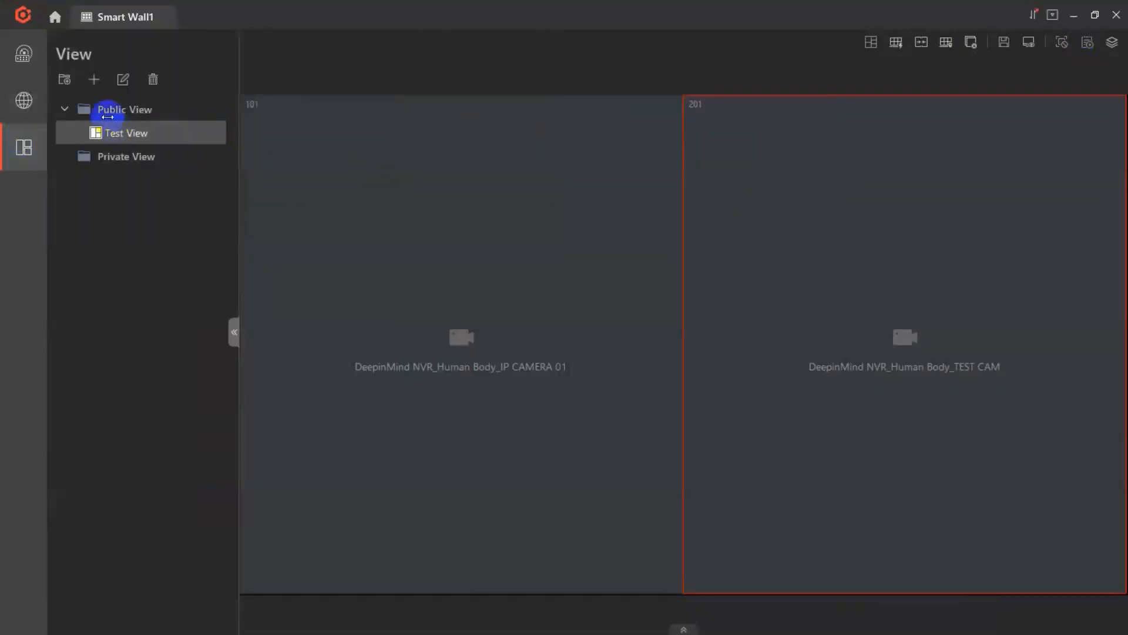
click(64, 79)
text(Tes)
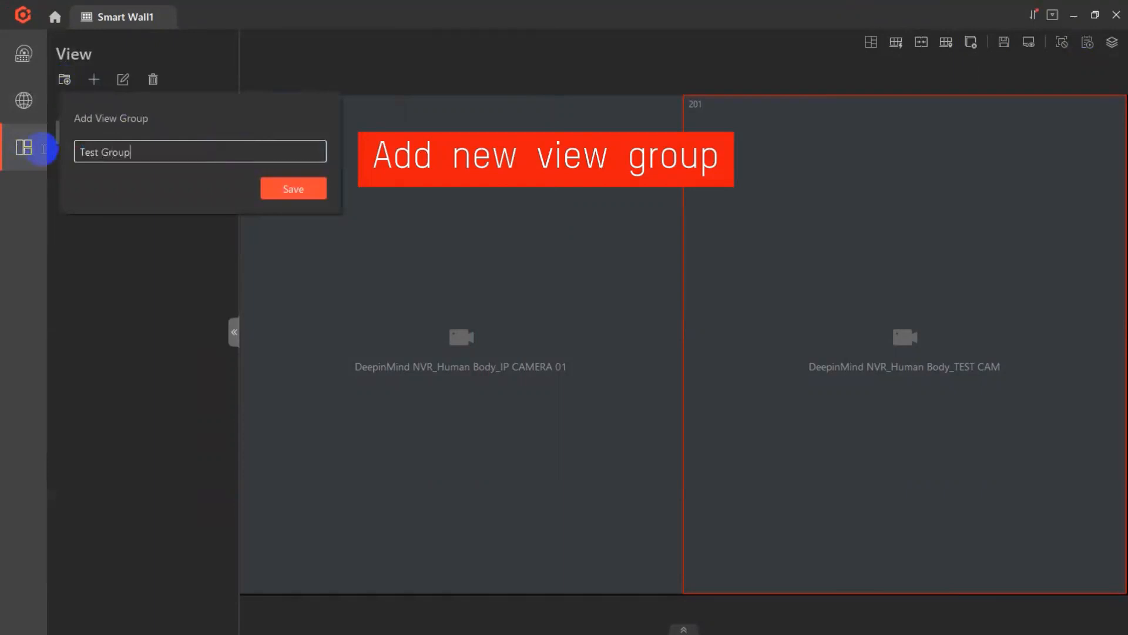
text(t Group)
click(263, 188)
Step: Move Test View into Test Group, expand the group and select the view
drag(126, 134, 88, 156)
click(76, 133)
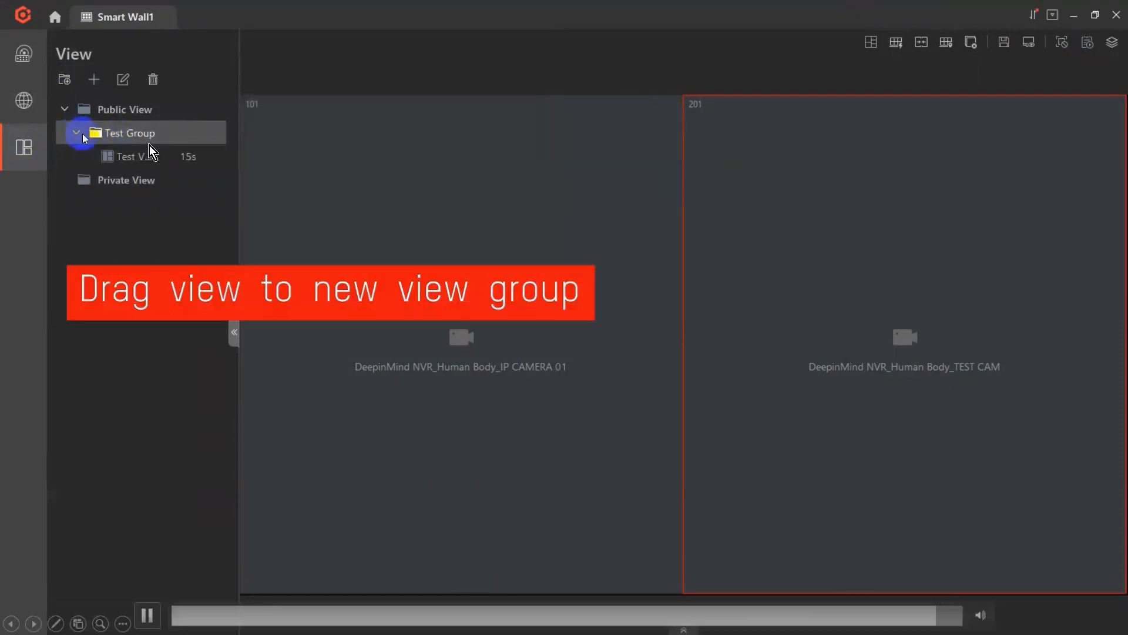
click(156, 155)
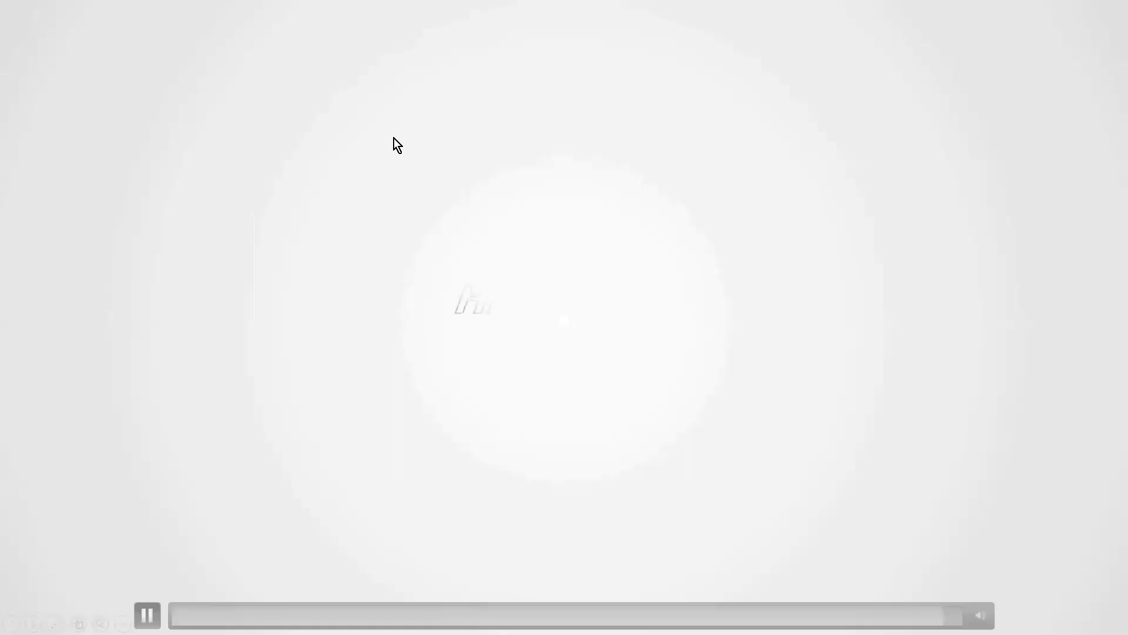